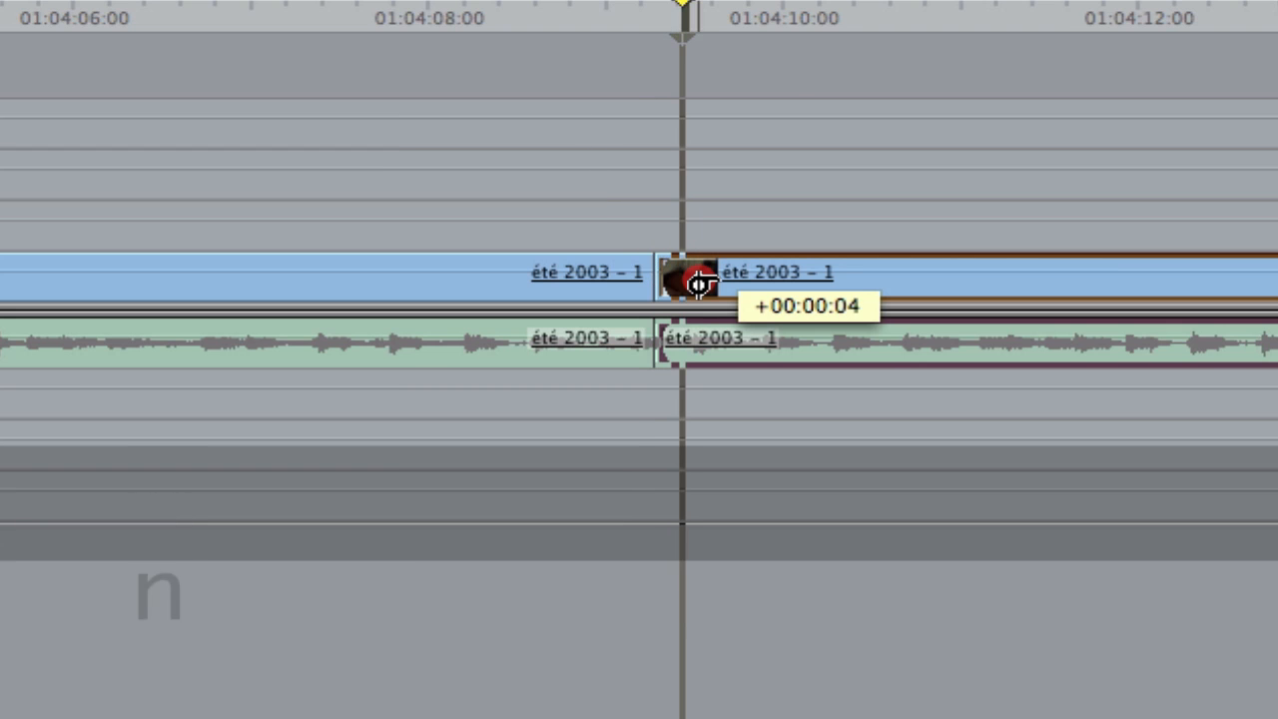
- Find the frame at 01:04:08:15 and ripple-trim the outgoing clip's end back to it, toggling snapping during the trim
{"action": "left_click", "coordinate": [439, 20]}
{"action": "key", "text": "space"}
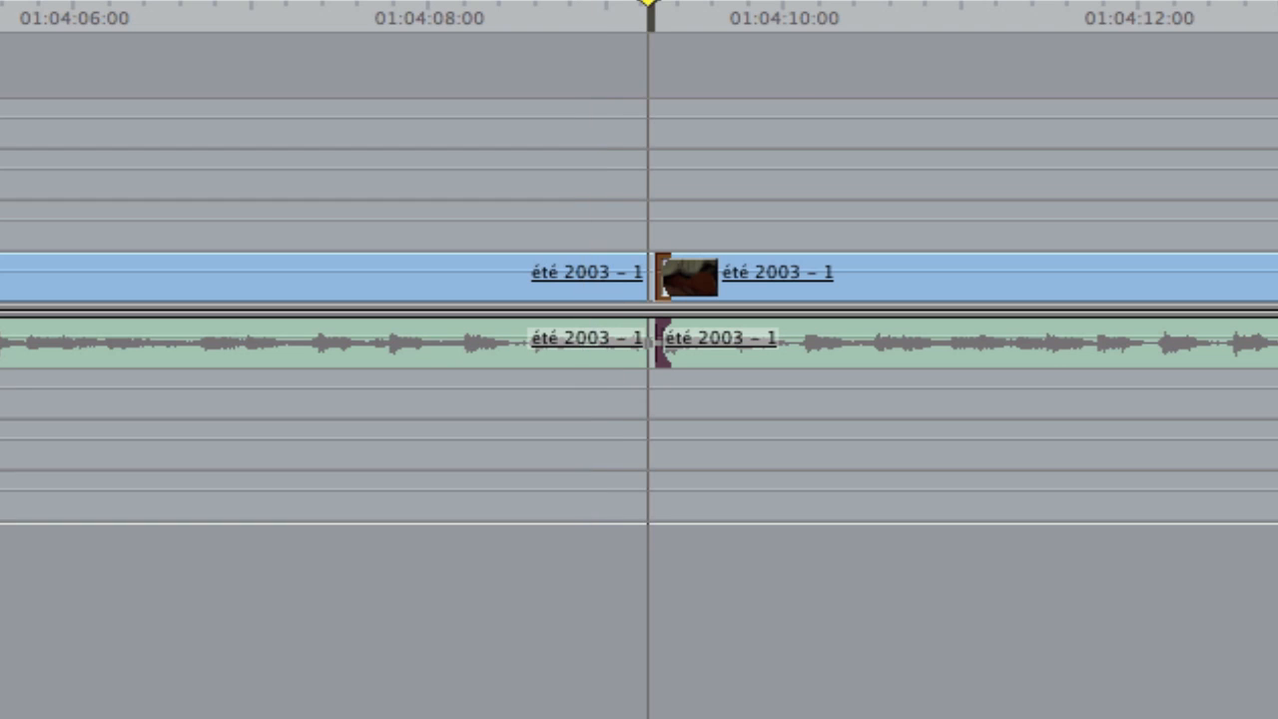
{"action": "left_click", "coordinate": [390, 18]}
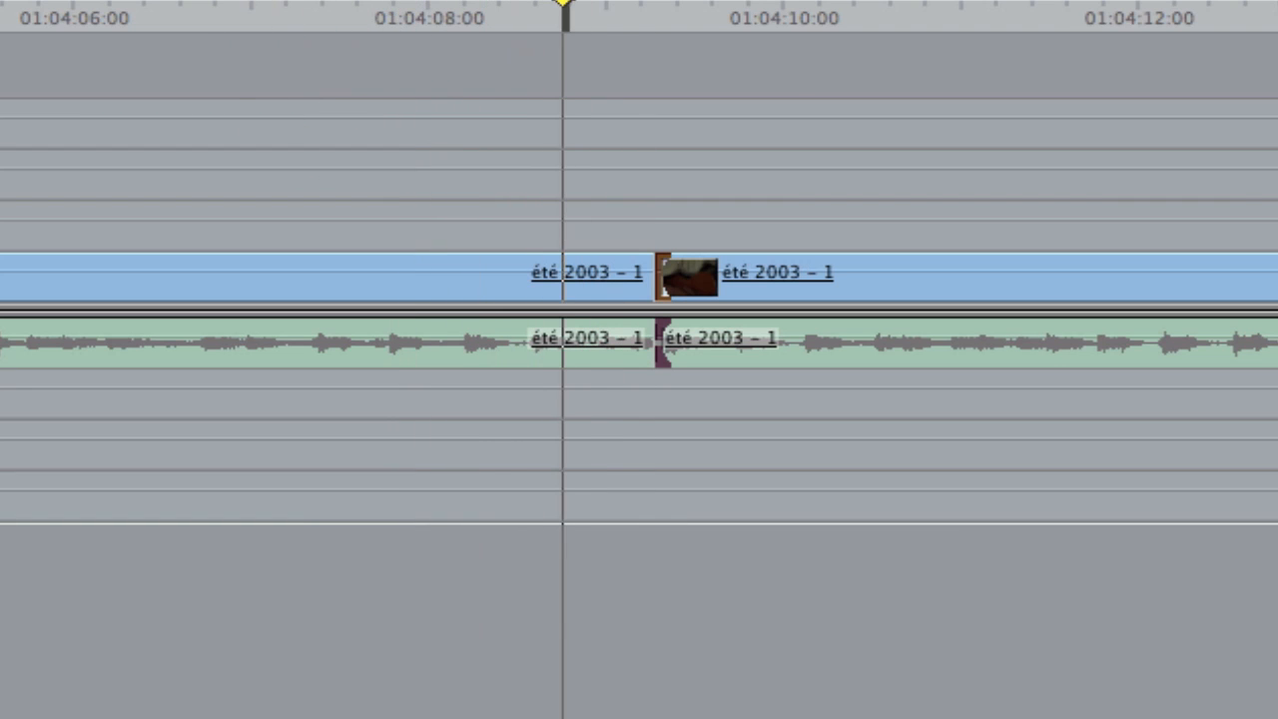
{"action": "key", "text": "Left"}
{"action": "key", "text": "Left"}
{"action": "key", "text": "Left"}
{"action": "key", "text": "Left"}
{"action": "key", "text": "Left"}
{"action": "key", "text": "Right"}
{"action": "key", "text": "Left"}
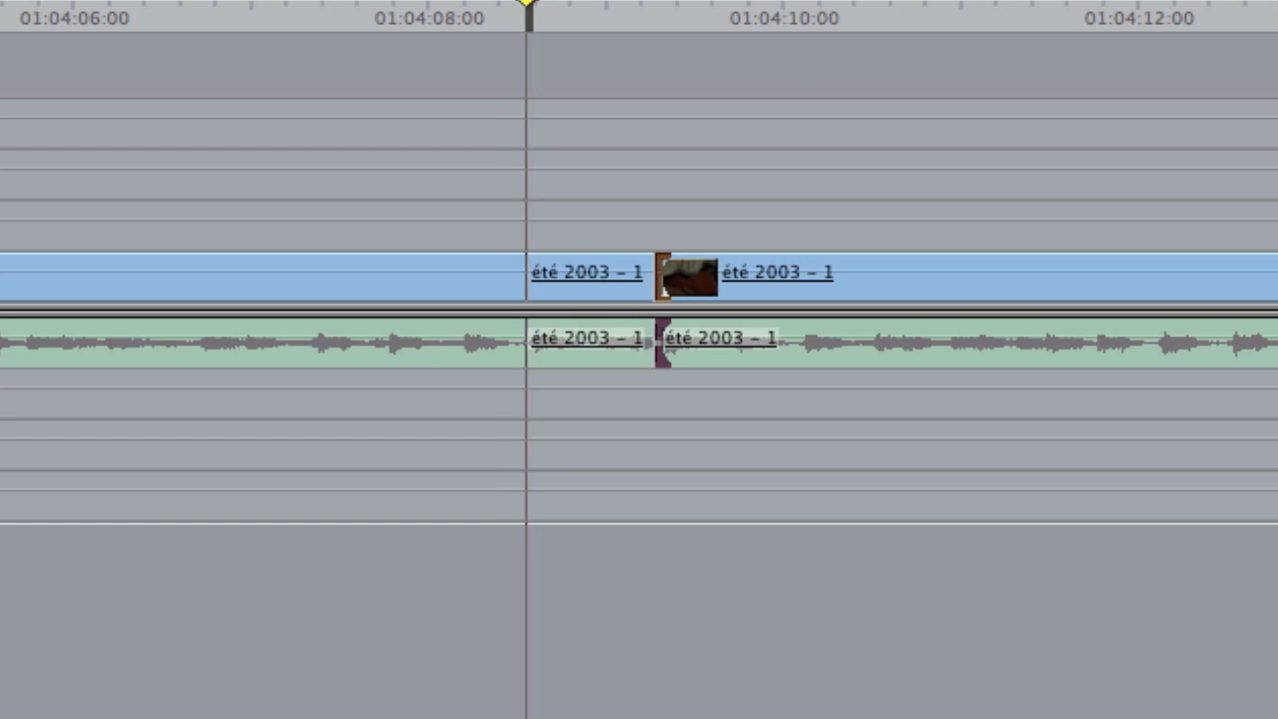
{"action": "key", "text": "Right"}
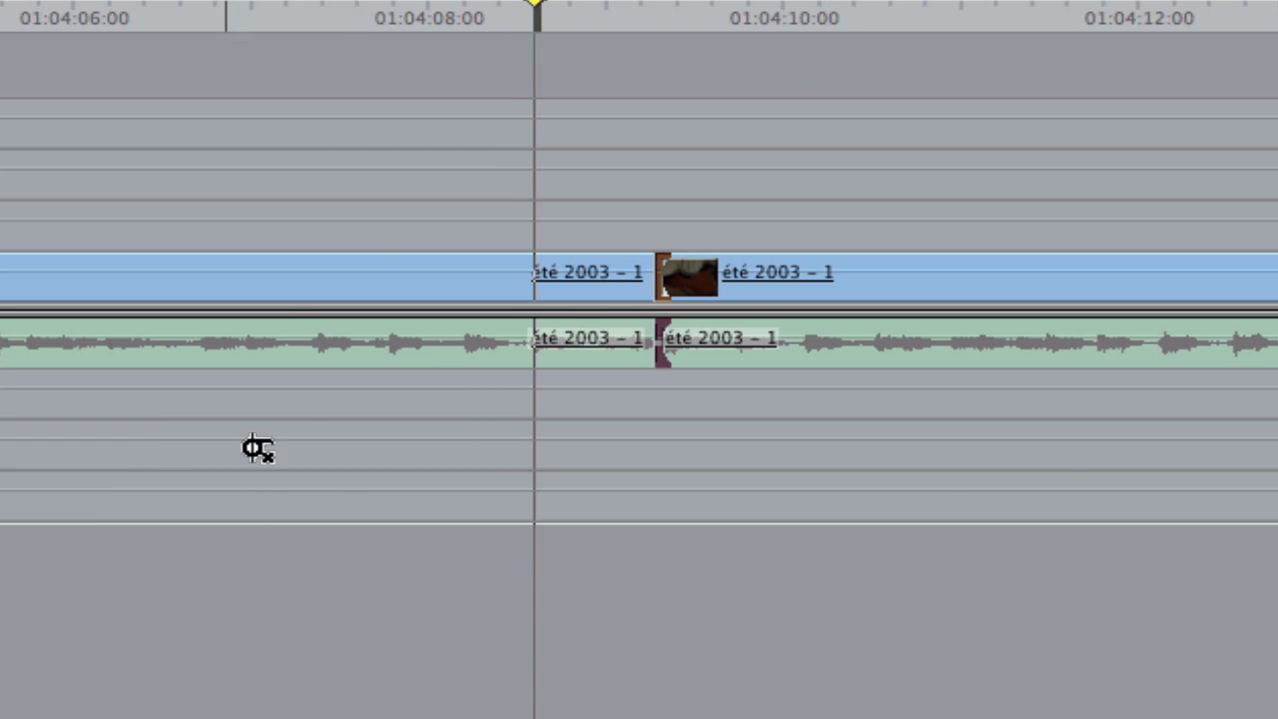
{"action": "left_click_drag", "start_coordinate": [640, 278], "coordinate": [505, 285]}
{"action": "key", "text": "n"}
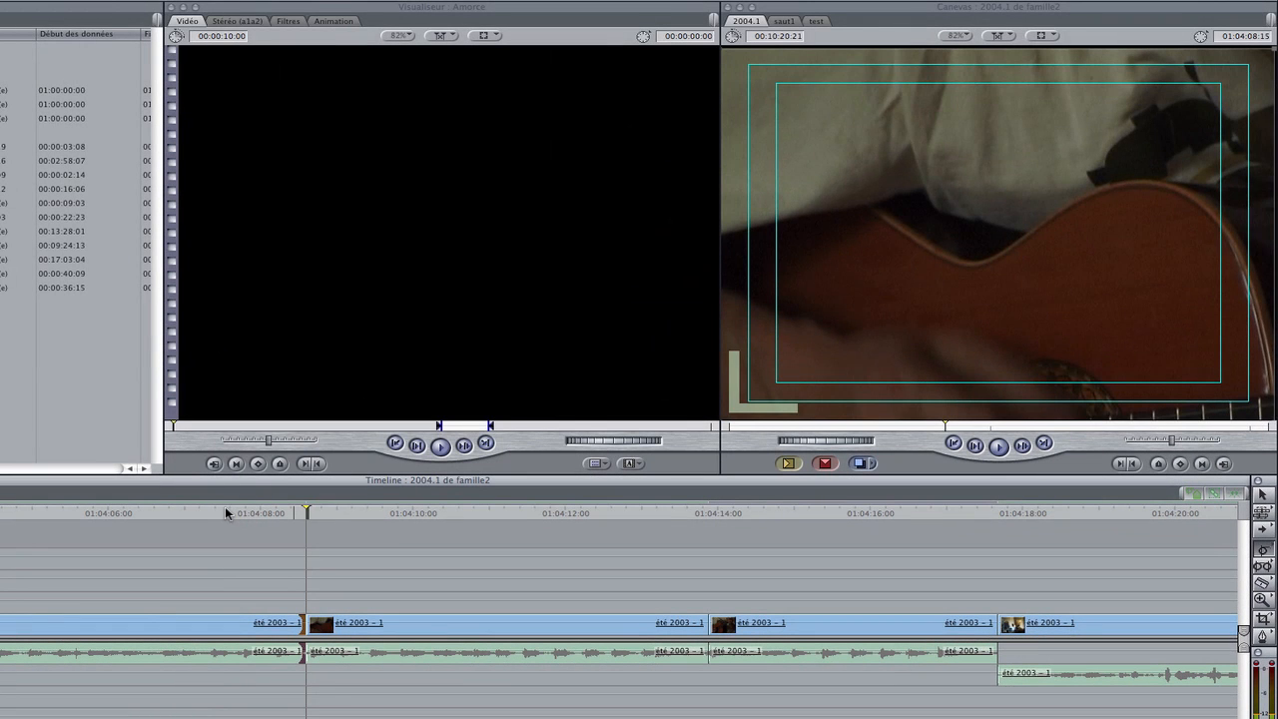
- Play repeatedly across the trimmed cut at 01:04:08:15 to judge the transition from the guitar close-up to the man's shirt
{"action": "left_click", "coordinate": [226, 513]}
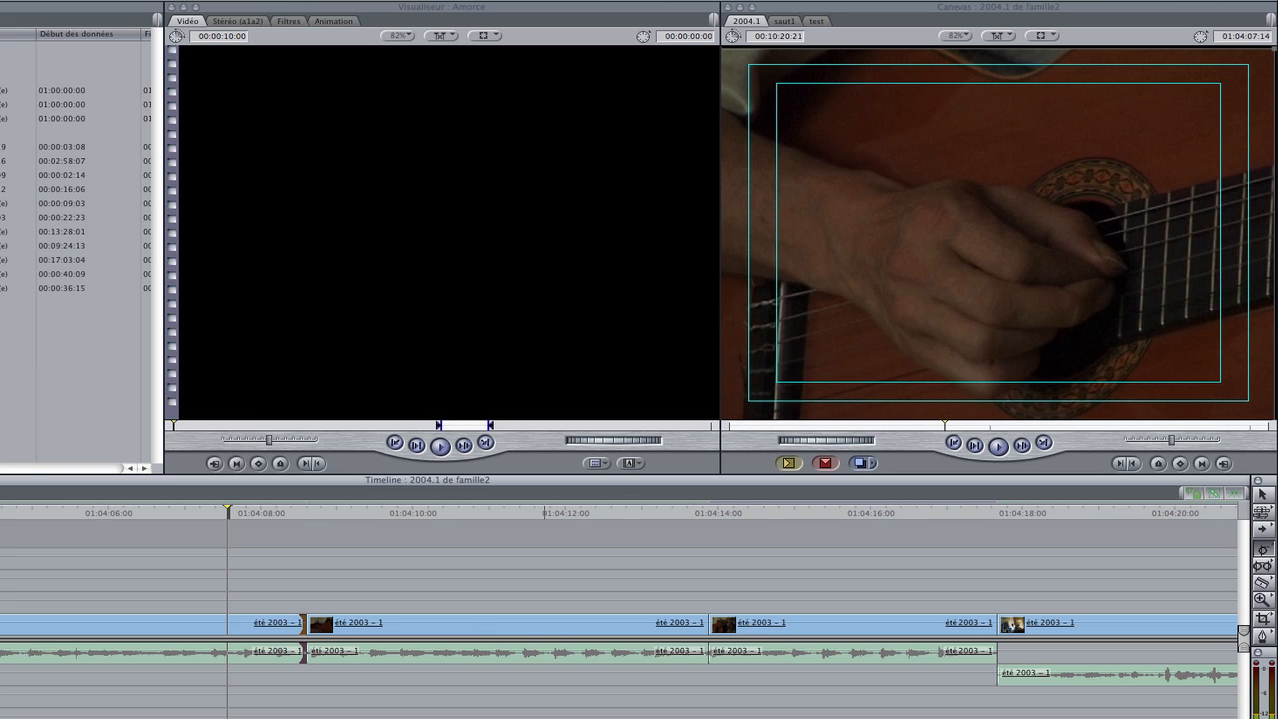
{"action": "left_click", "coordinate": [172, 513]}
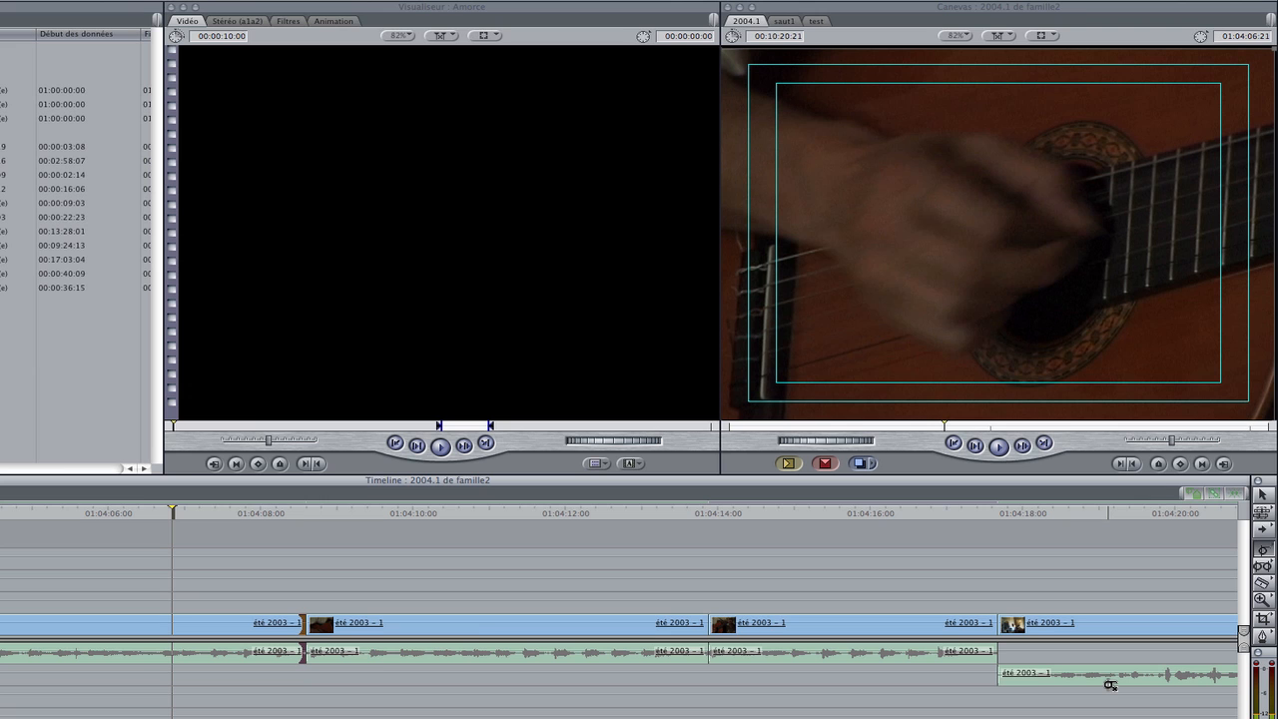
{"action": "key", "text": "space"}
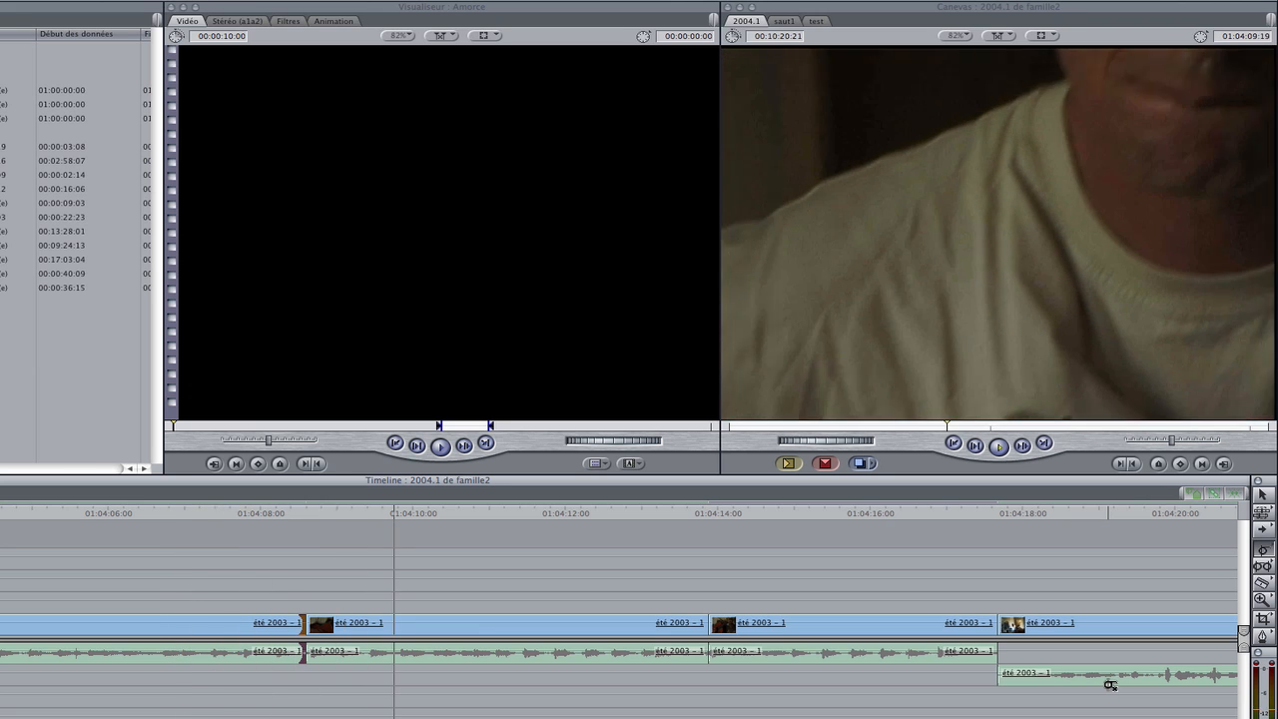
{"action": "key", "text": "space"}
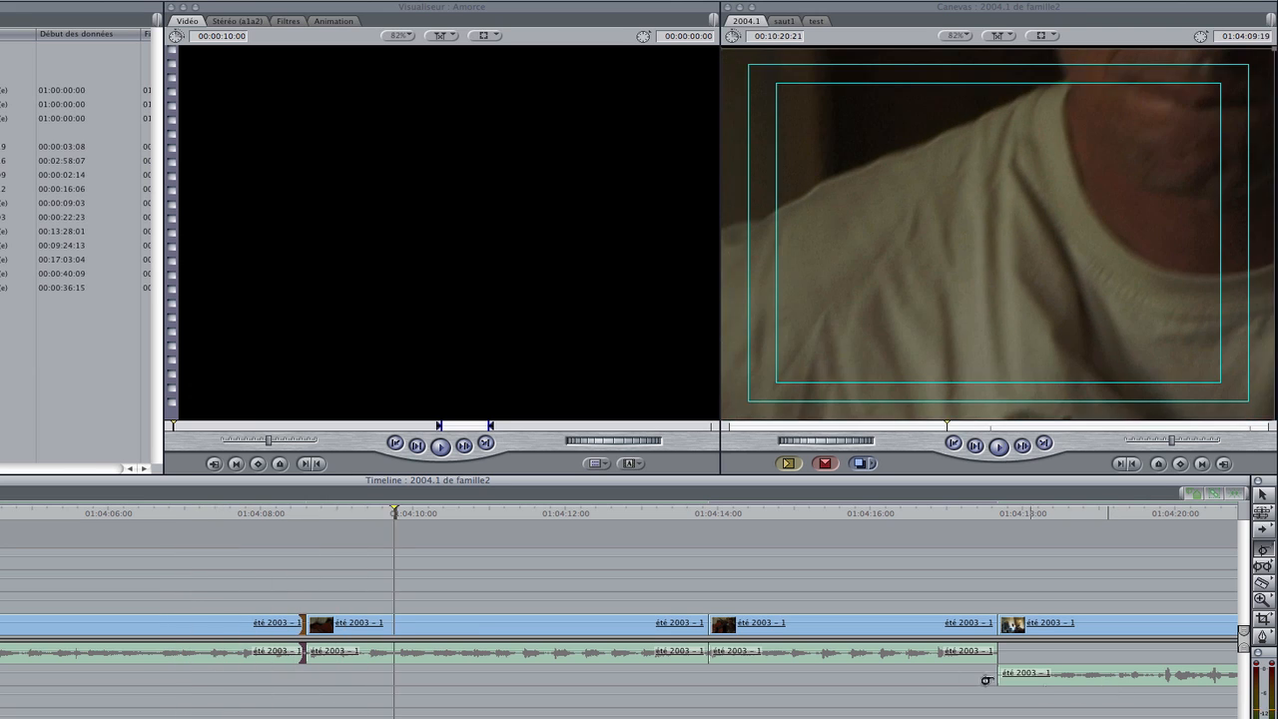
{"action": "left_click", "coordinate": [160, 516]}
{"action": "key", "text": "space"}
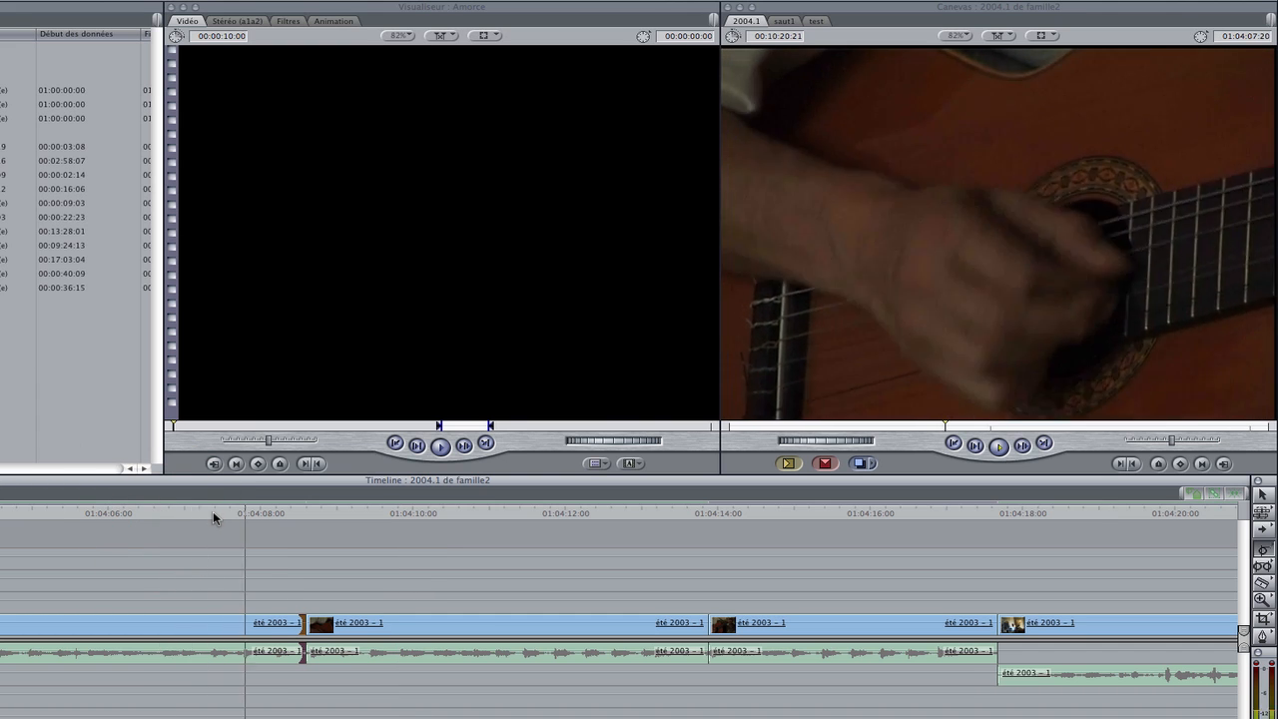
{"action": "key", "text": "space"}
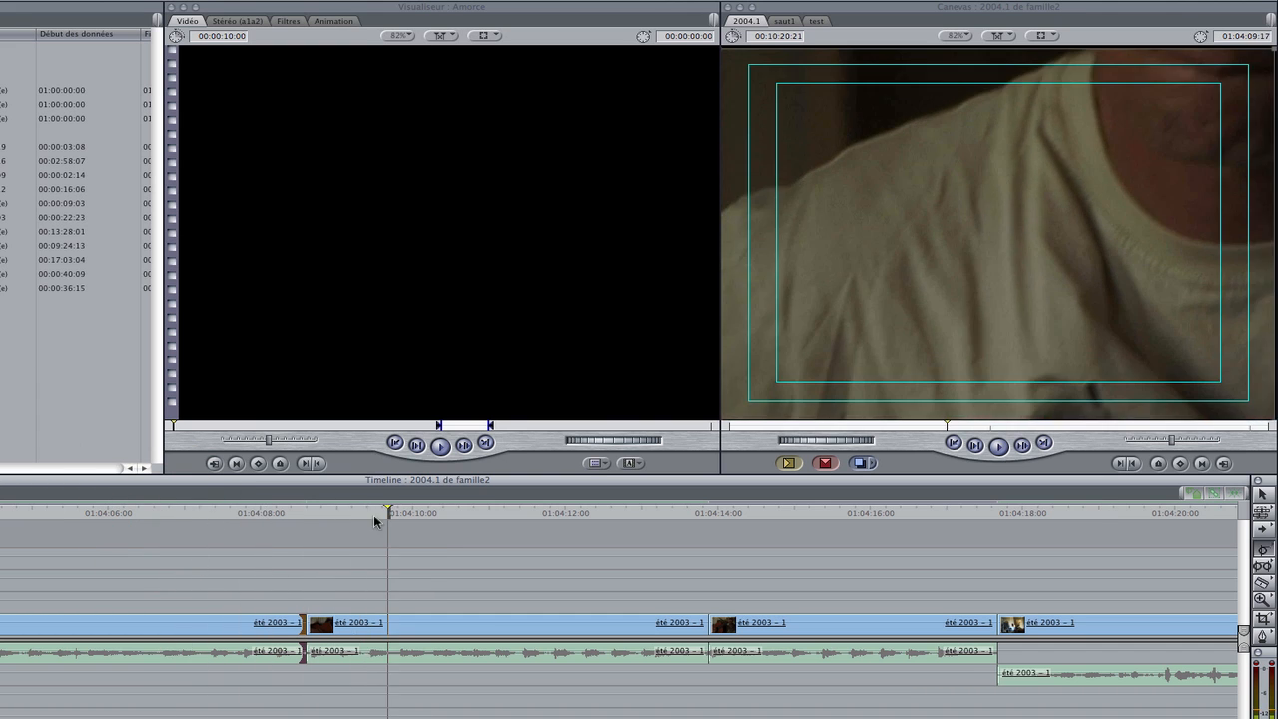
{"action": "left_click_drag", "start_coordinate": [387, 516], "coordinate": [206, 539]}
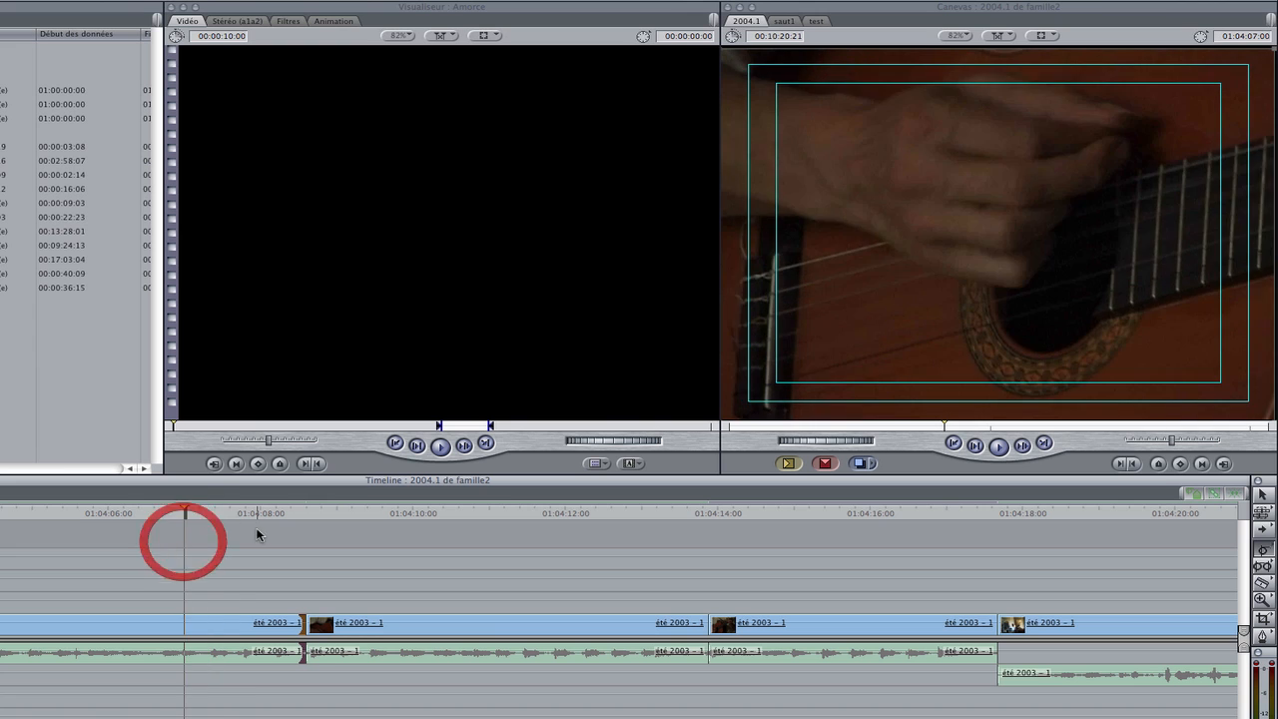
{"action": "key", "text": "space"}
{"action": "left_click", "coordinate": [117, 511]}
{"action": "key", "text": "space"}
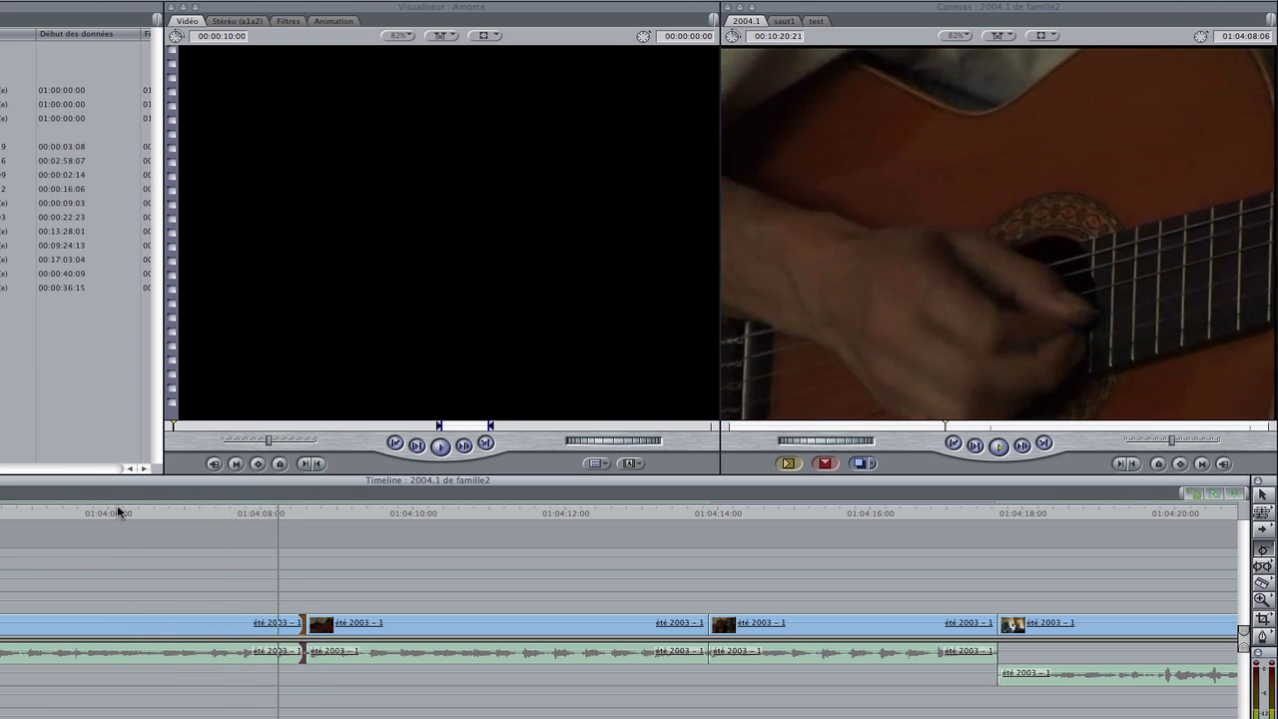
- Step to the frame at 01:04:08:05 and ripple-trim the guitar close-up clip's end back to it
{"action": "key", "text": "space"}
{"action": "key", "text": "Left"}
{"action": "key", "text": "Left"}
{"action": "key", "text": "Left"}
{"action": "key", "text": "Left"}
{"action": "key", "text": "Left"}
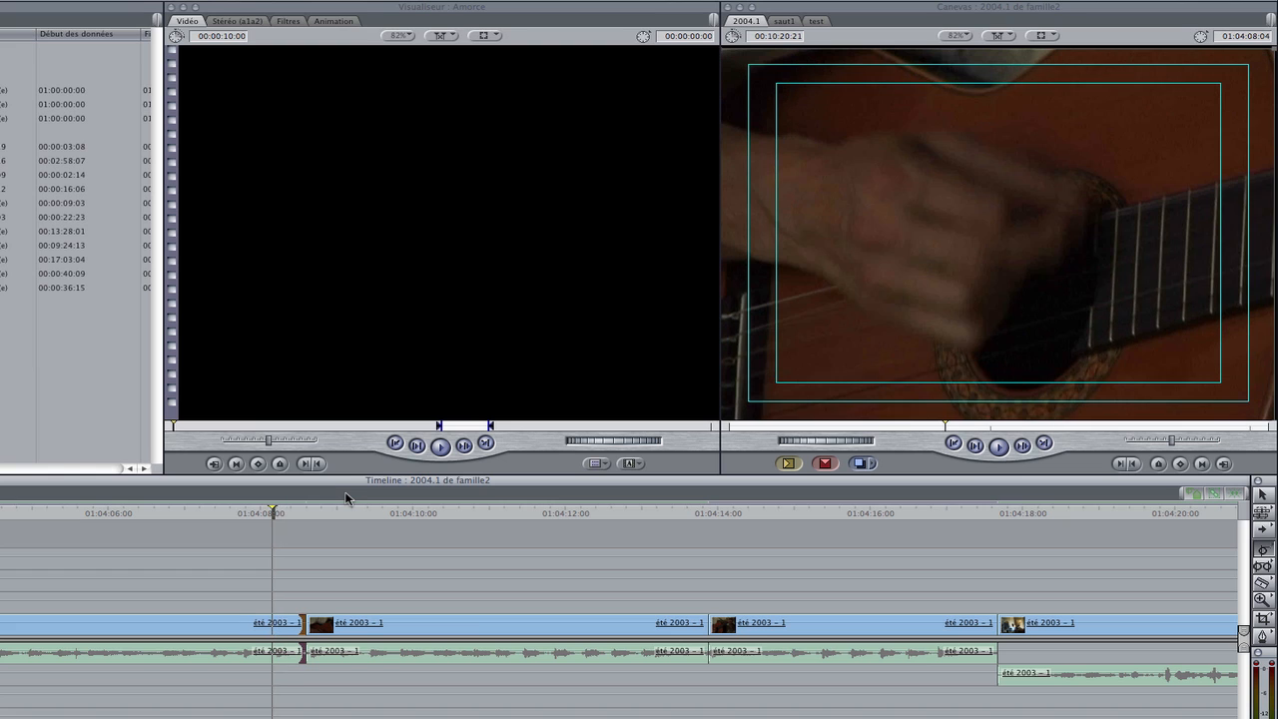
{"action": "key", "text": "Right"}
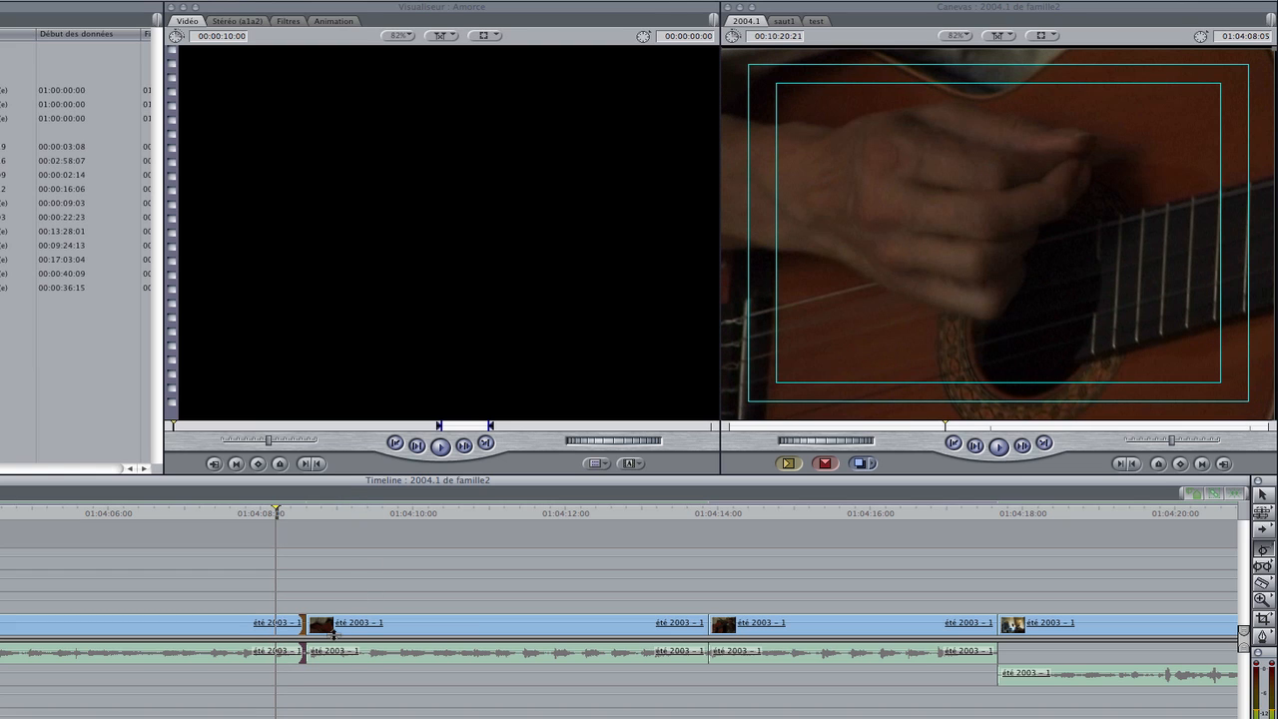
{"action": "left_click_drag", "start_coordinate": [303, 626], "coordinate": [268, 626]}
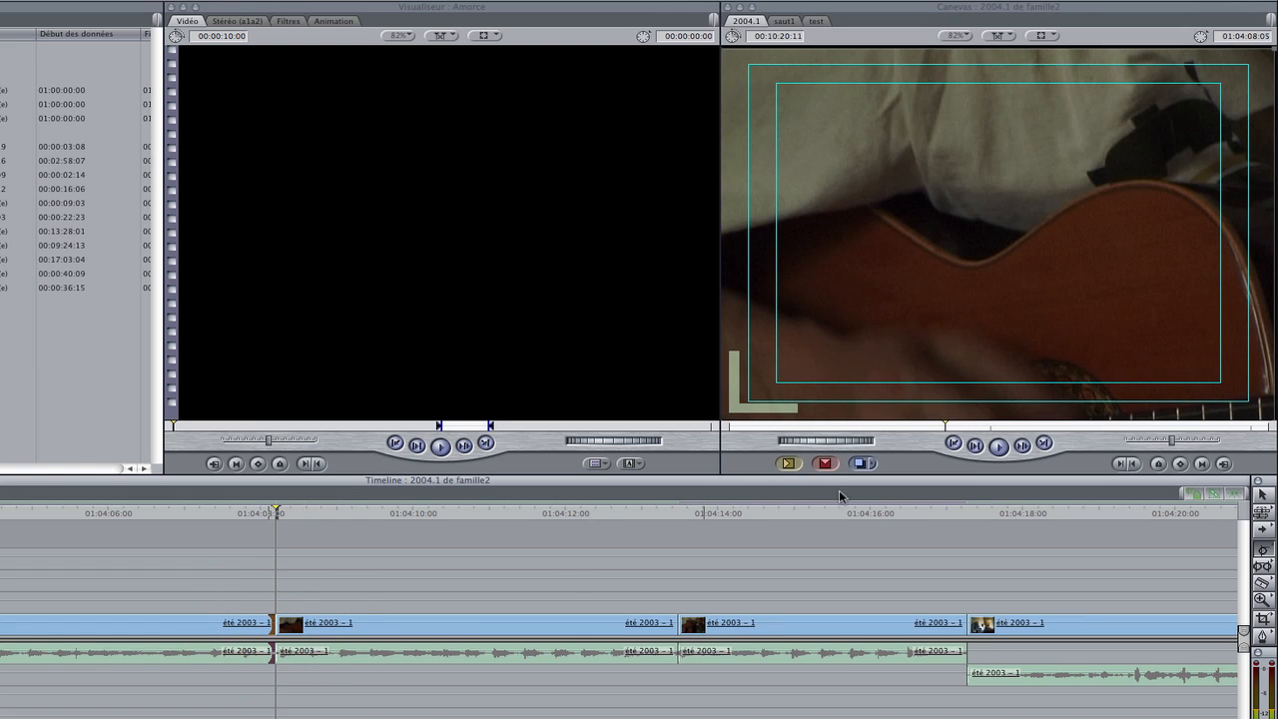
- Find the frame at 01:04:09:01 in the incoming clip and ripple-trim that clip's start forward to it
{"action": "key", "text": "space"}
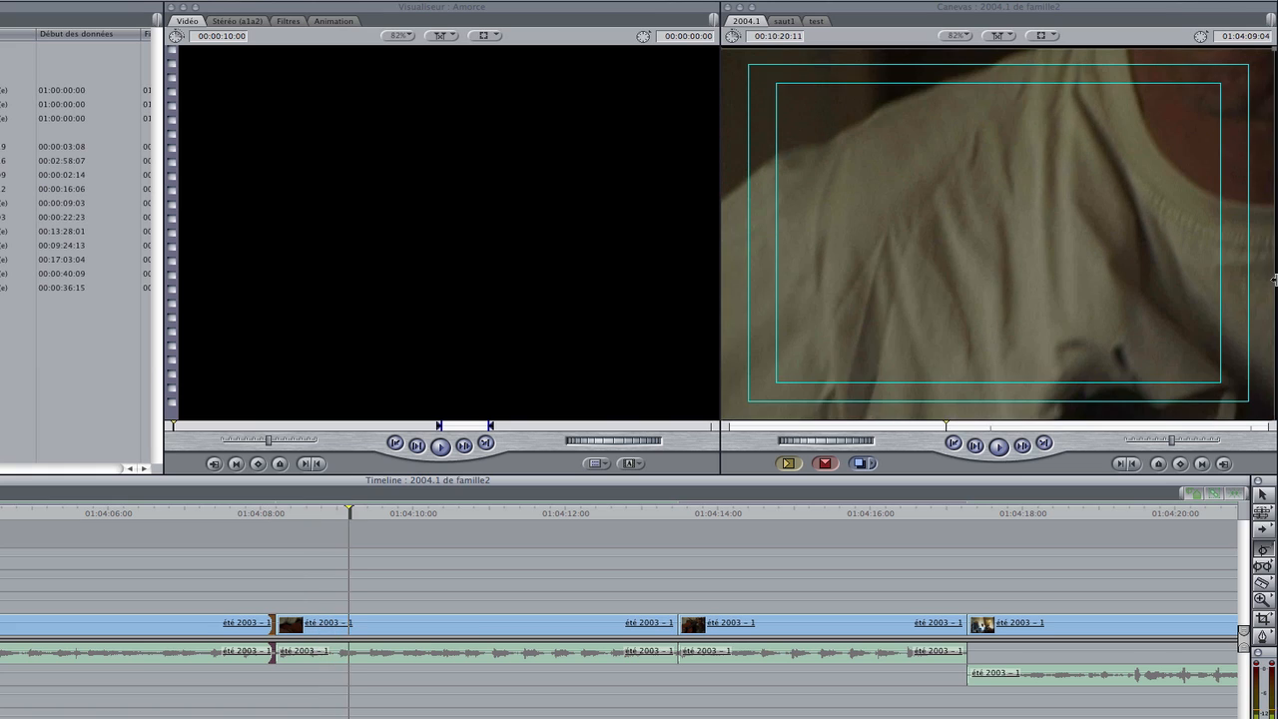
{"action": "key", "text": "Left"}
{"action": "key", "text": "Left"}
{"action": "key", "text": "Left"}
{"action": "key", "text": "Right"}
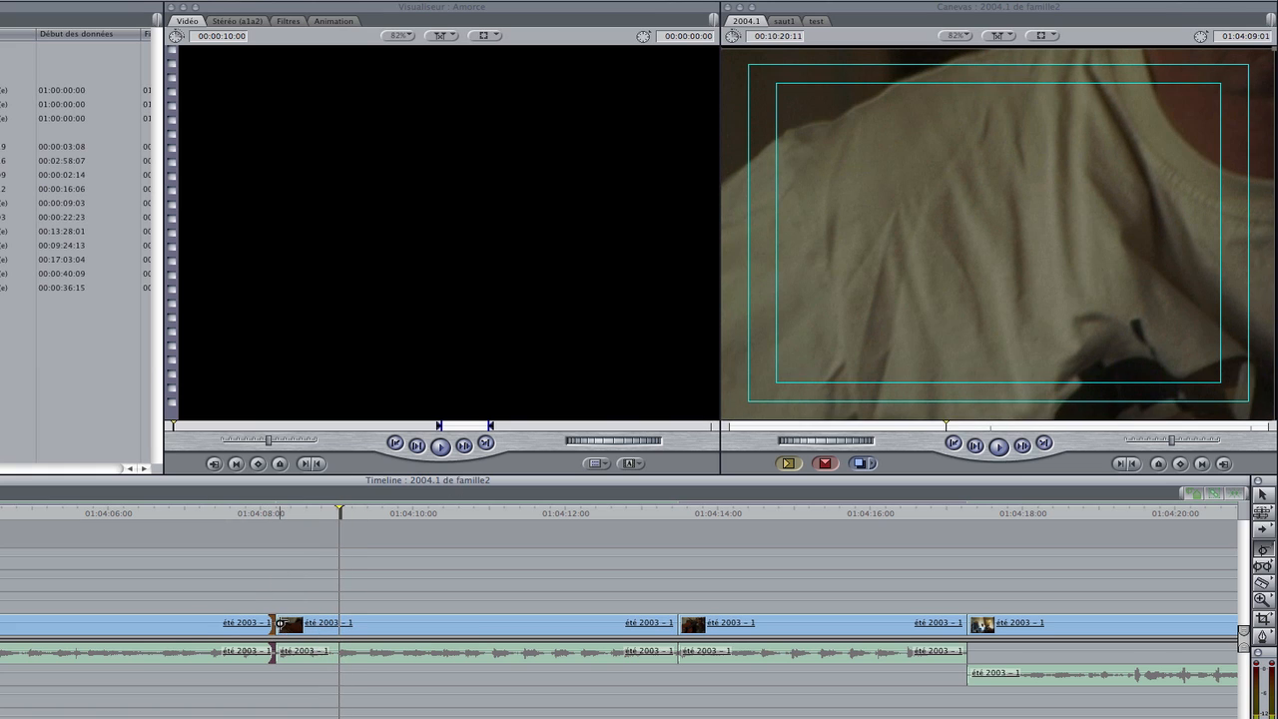
{"action": "left_click_drag", "start_coordinate": [282, 623], "coordinate": [345, 622]}
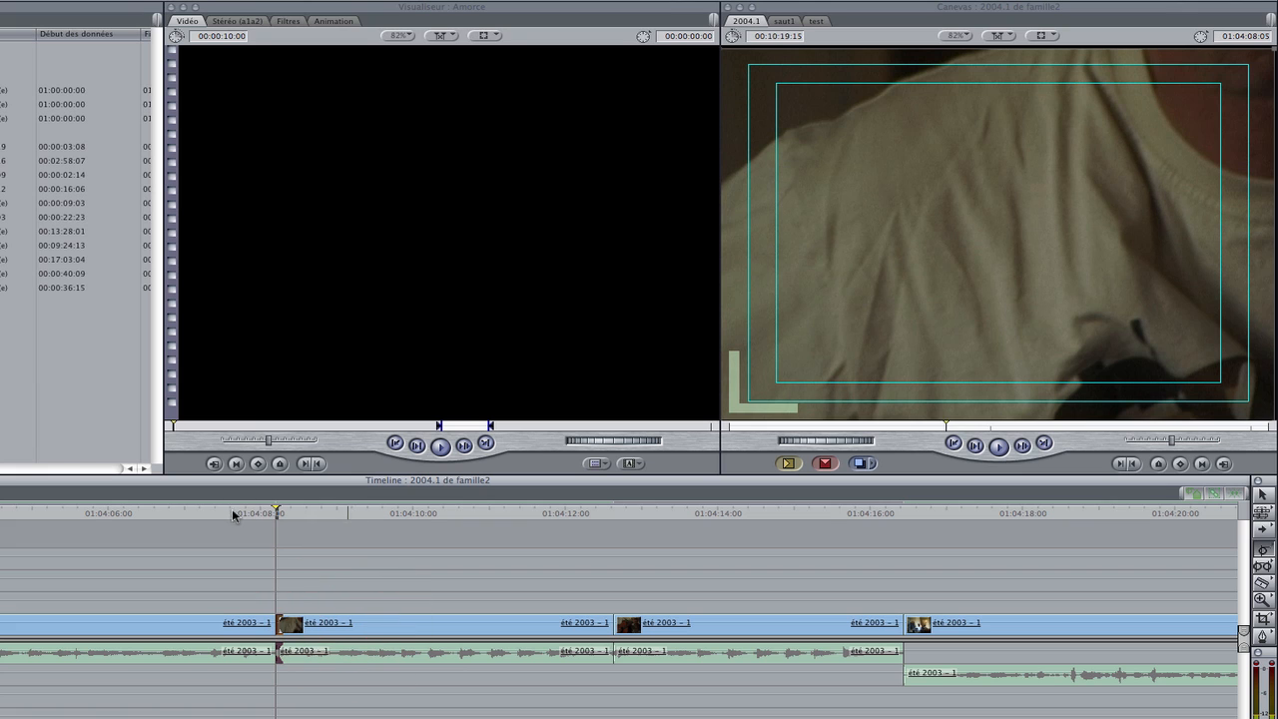
- Play through the cut at 01:04:08:05 several times to check how the shortened incoming shot starts
{"action": "left_click", "coordinate": [198, 514]}
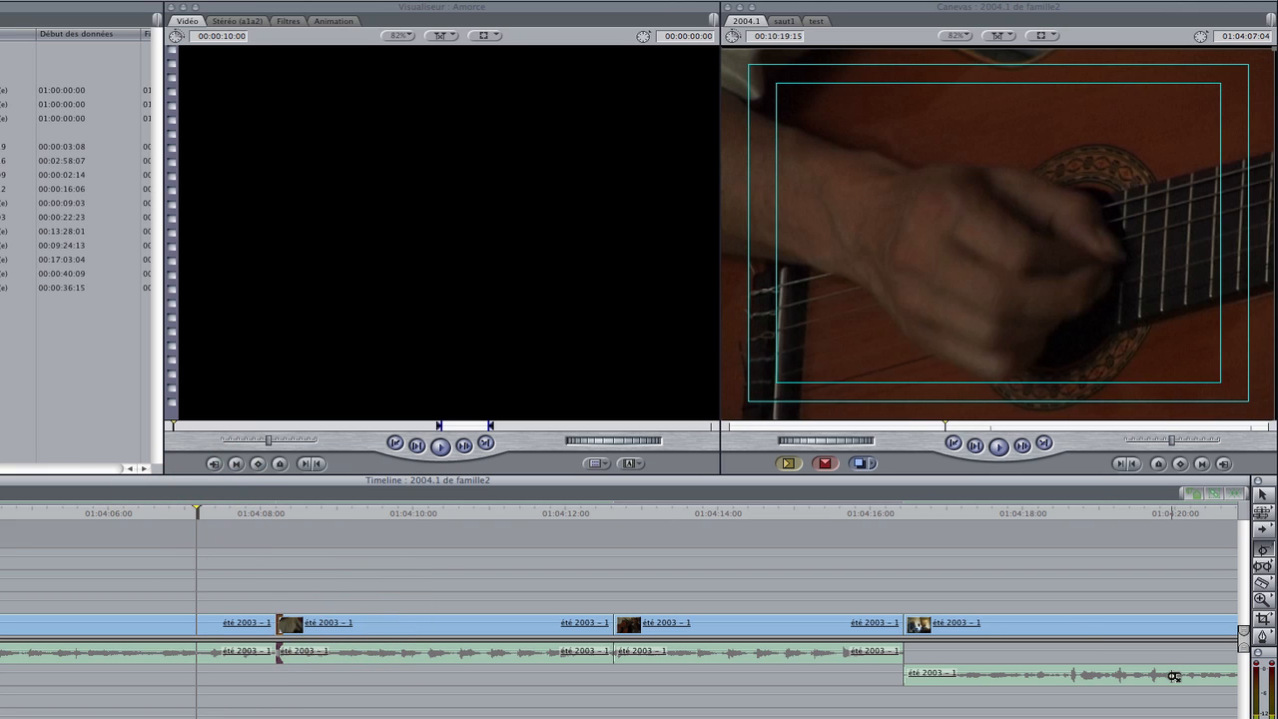
{"action": "key", "text": "space"}
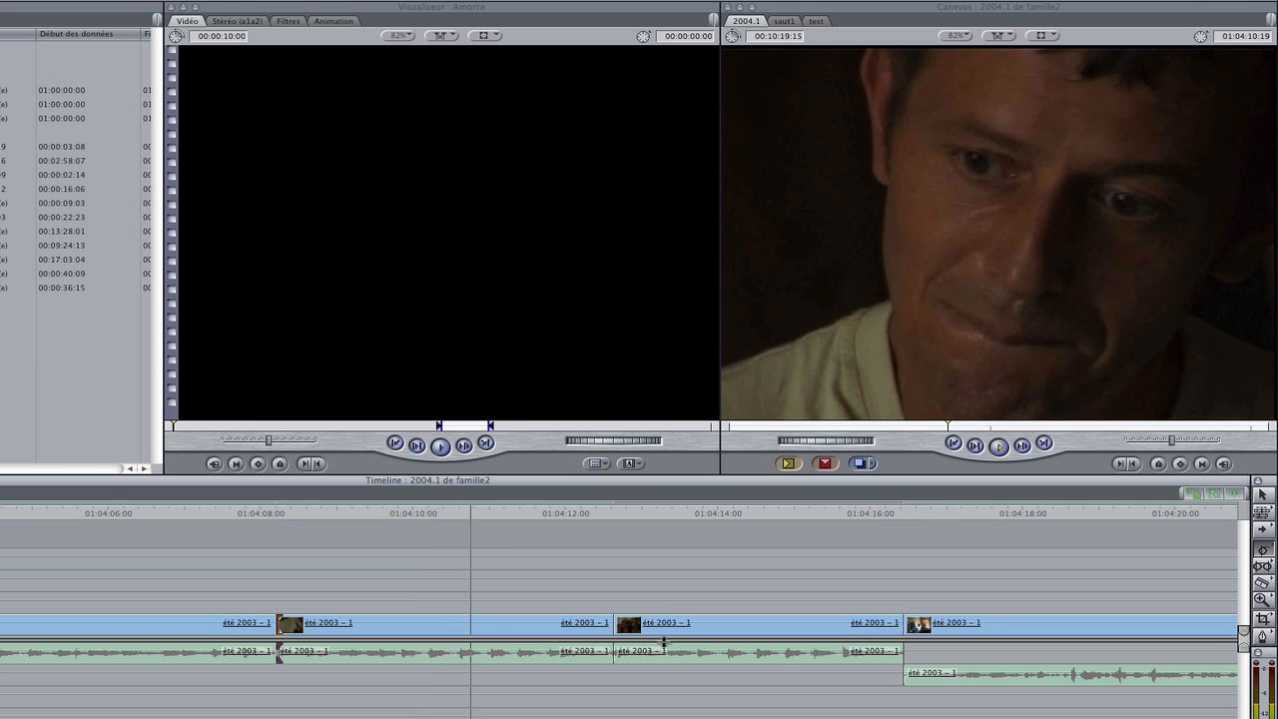
{"action": "key", "text": "space"}
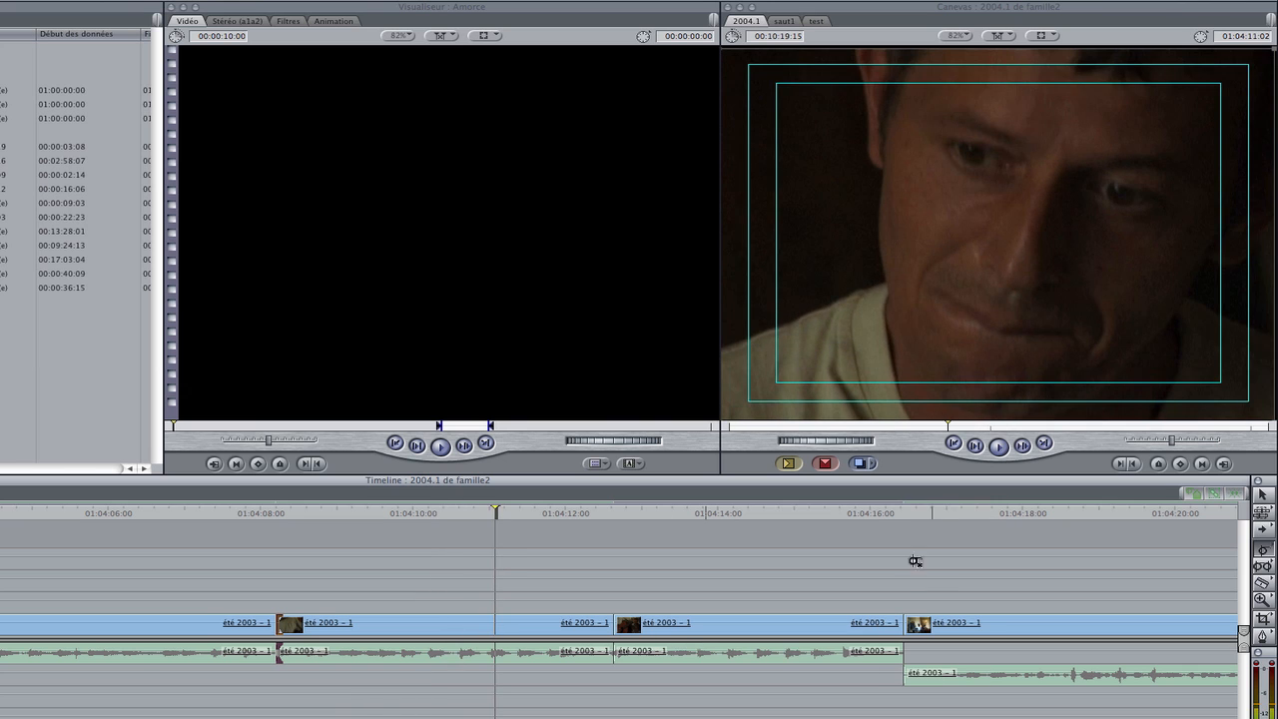
{"action": "left_click", "coordinate": [72, 522]}
{"action": "key", "text": "space"}
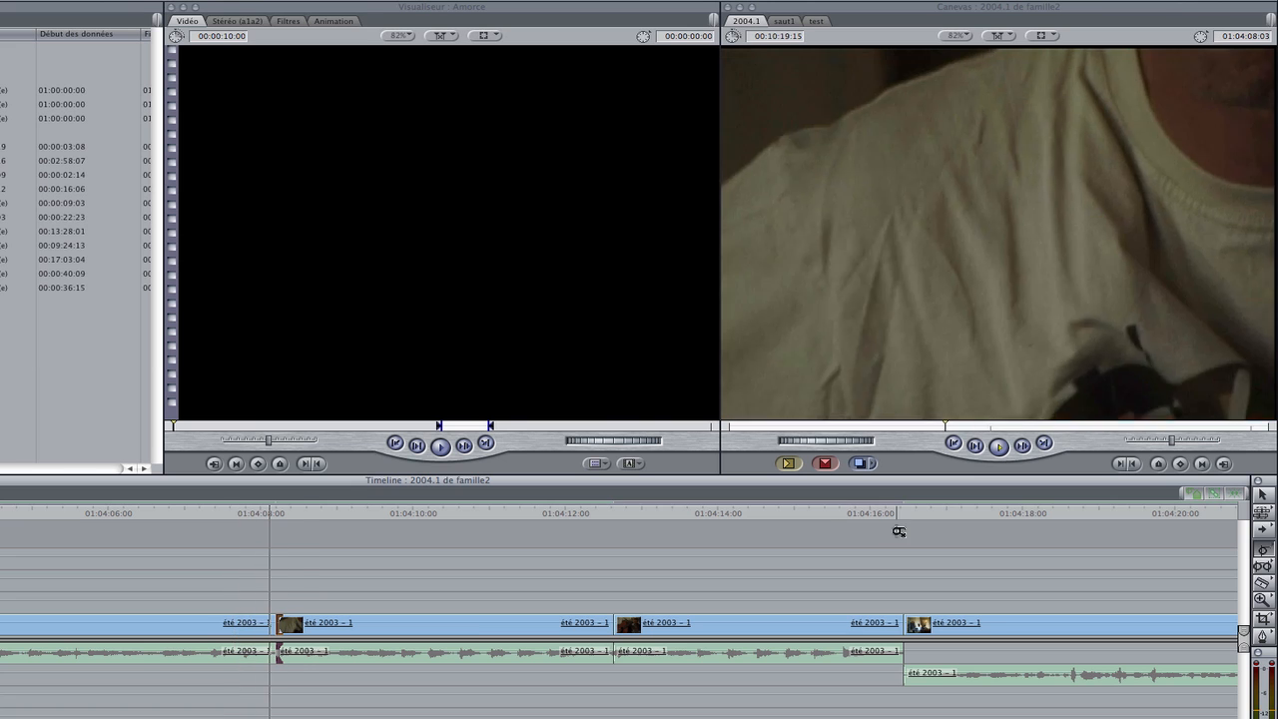
{"action": "key", "text": "space"}
{"action": "left_click", "coordinate": [124, 512]}
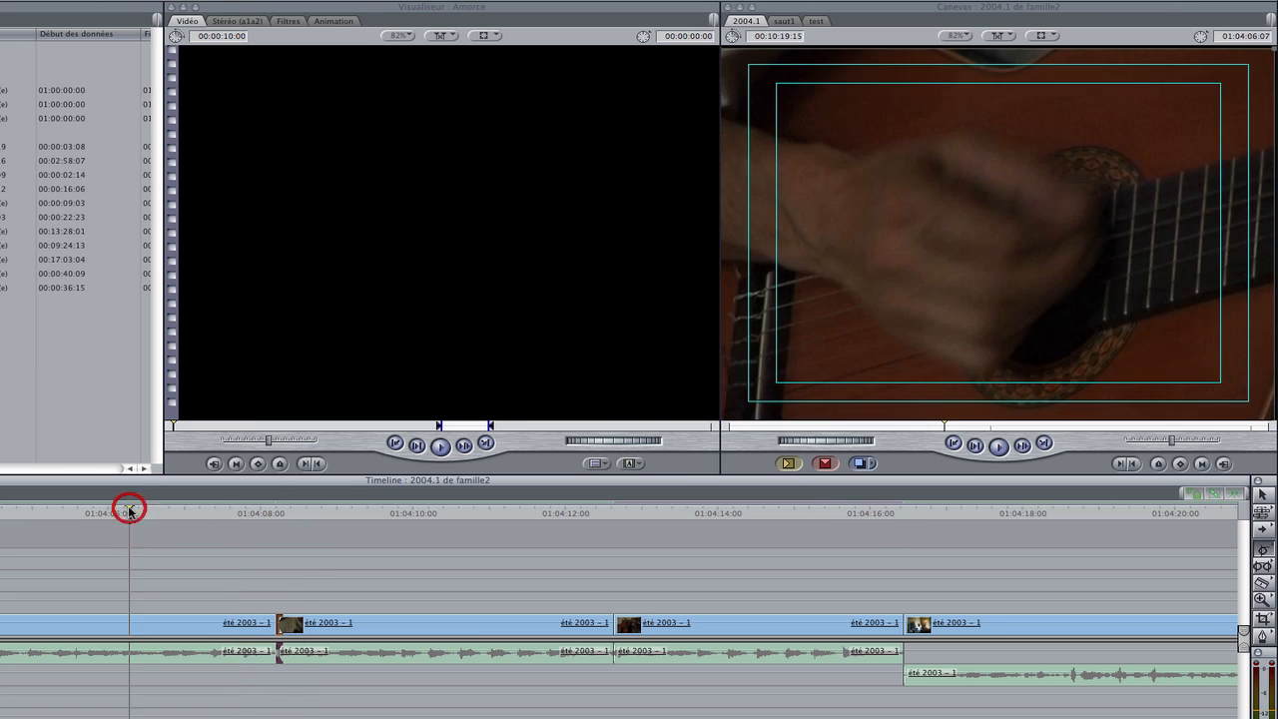
{"action": "key", "text": "space"}
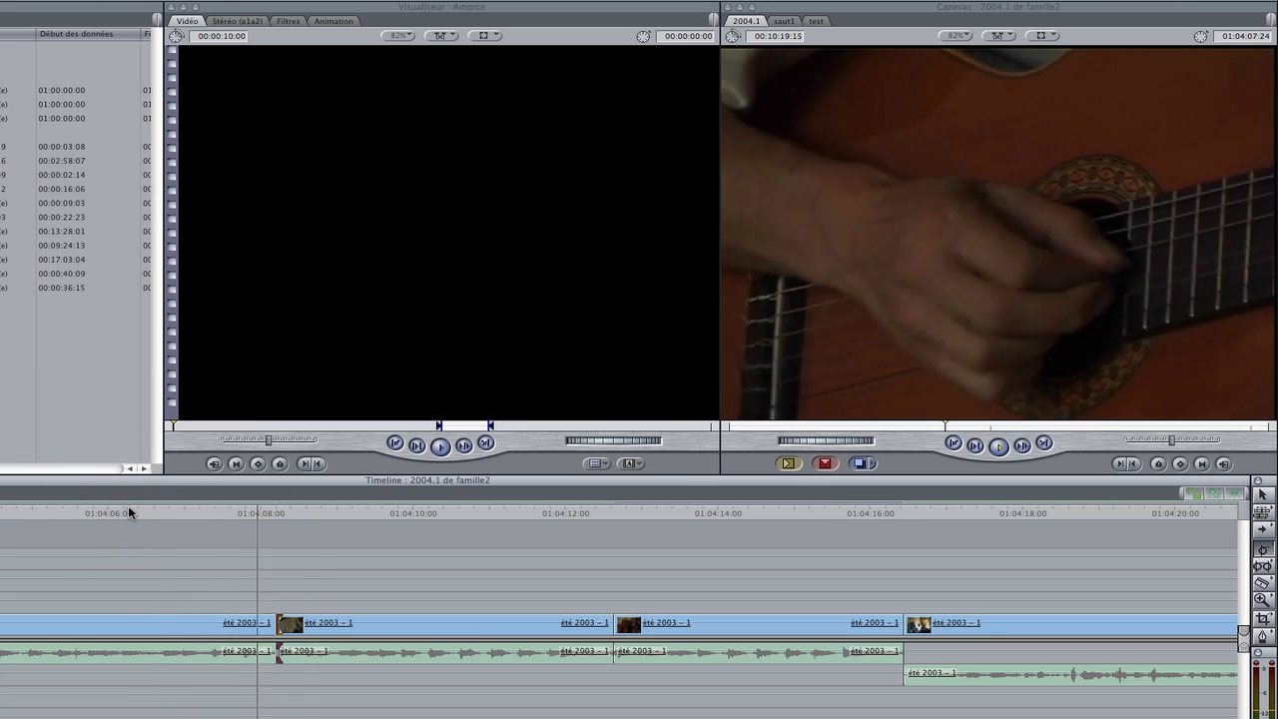
{"action": "key", "text": "space"}
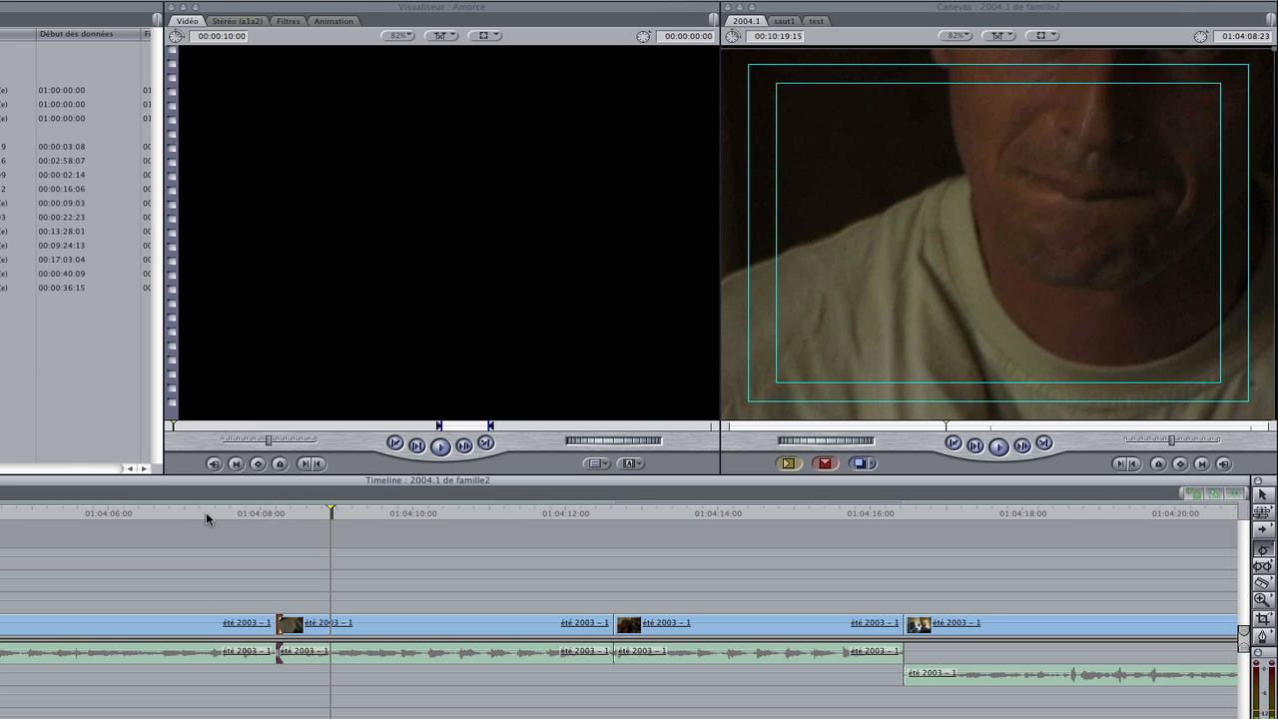
- Place the playhead shortly before 01:04:10:00 and roll only the video edit point of the first cut to it, independently of the linked audio
{"action": "left_click", "coordinate": [272, 514]}
{"action": "left_click_drag", "start_coordinate": [282, 517], "coordinate": [369, 546]}
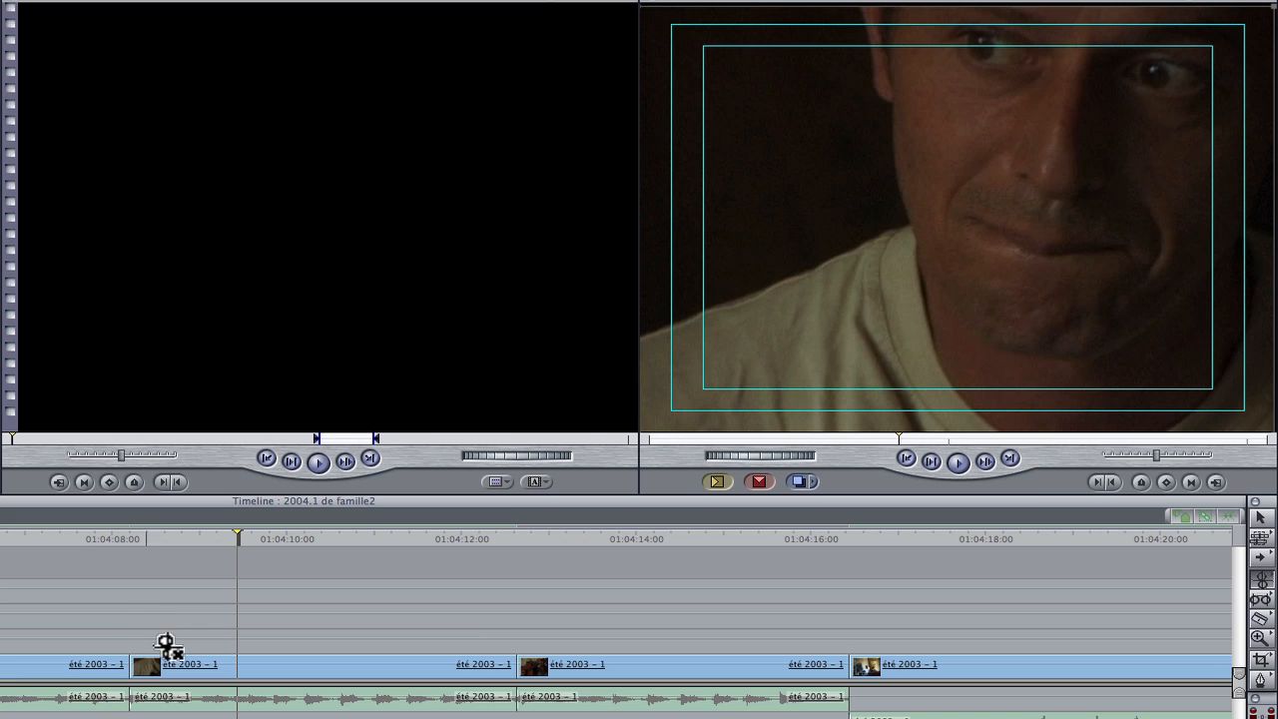
{"action": "left_click_drag", "start_coordinate": [194, 534], "coordinate": [256, 542]}
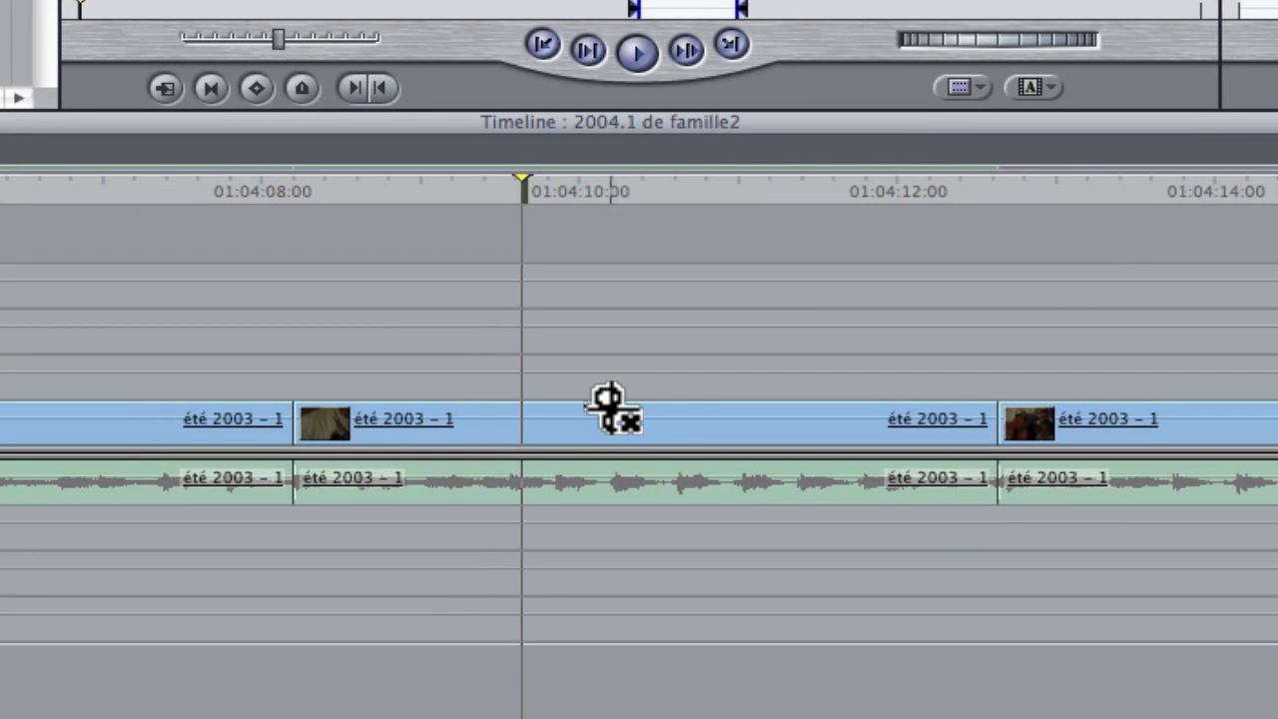
{"action": "key", "text": "alt"}
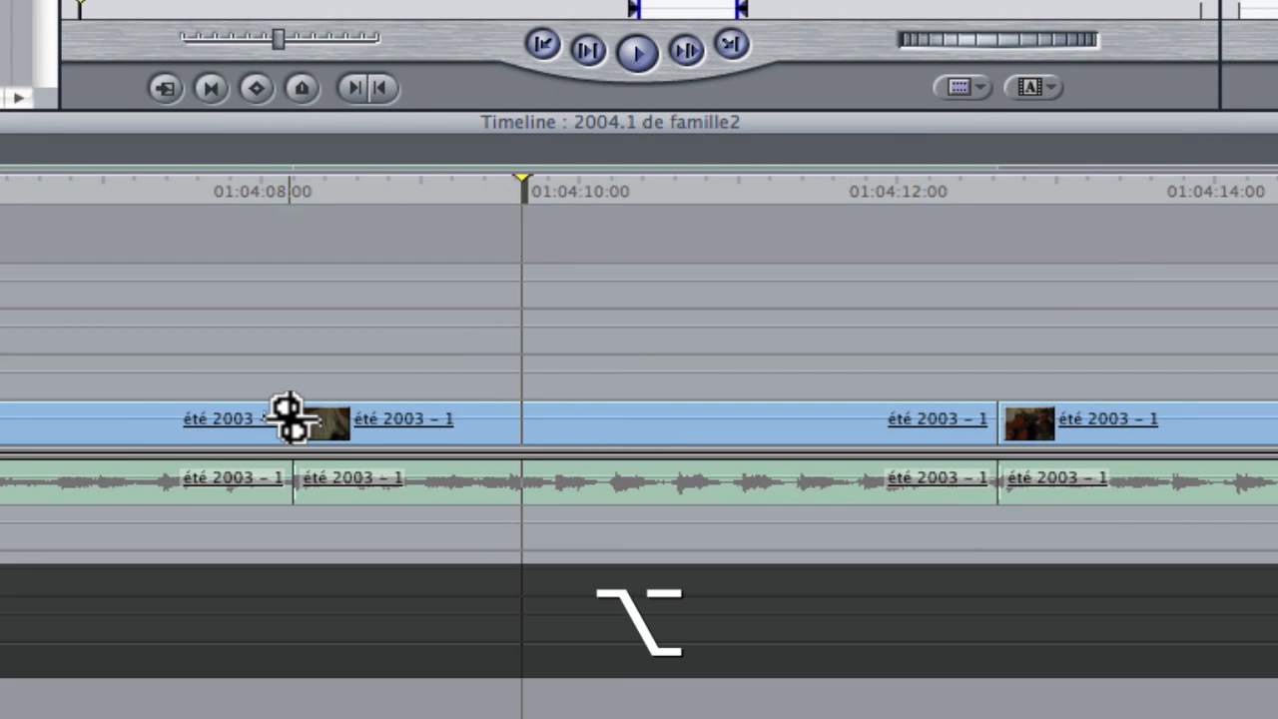
{"action": "left_click_drag", "start_coordinate": [289, 424], "coordinate": [520, 427]}
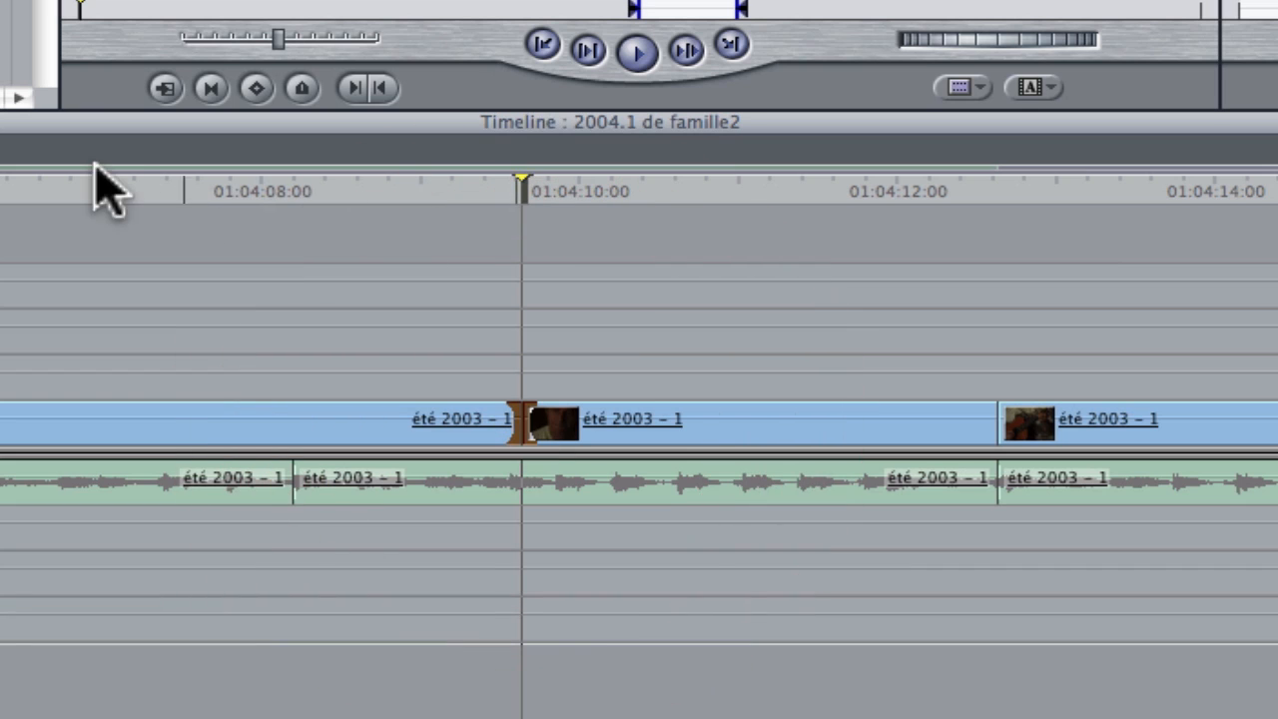
- Play from before 01:04:08:00 through the offset video and audio cuts to review the rolled edit
{"action": "left_click", "coordinate": [19, 184]}
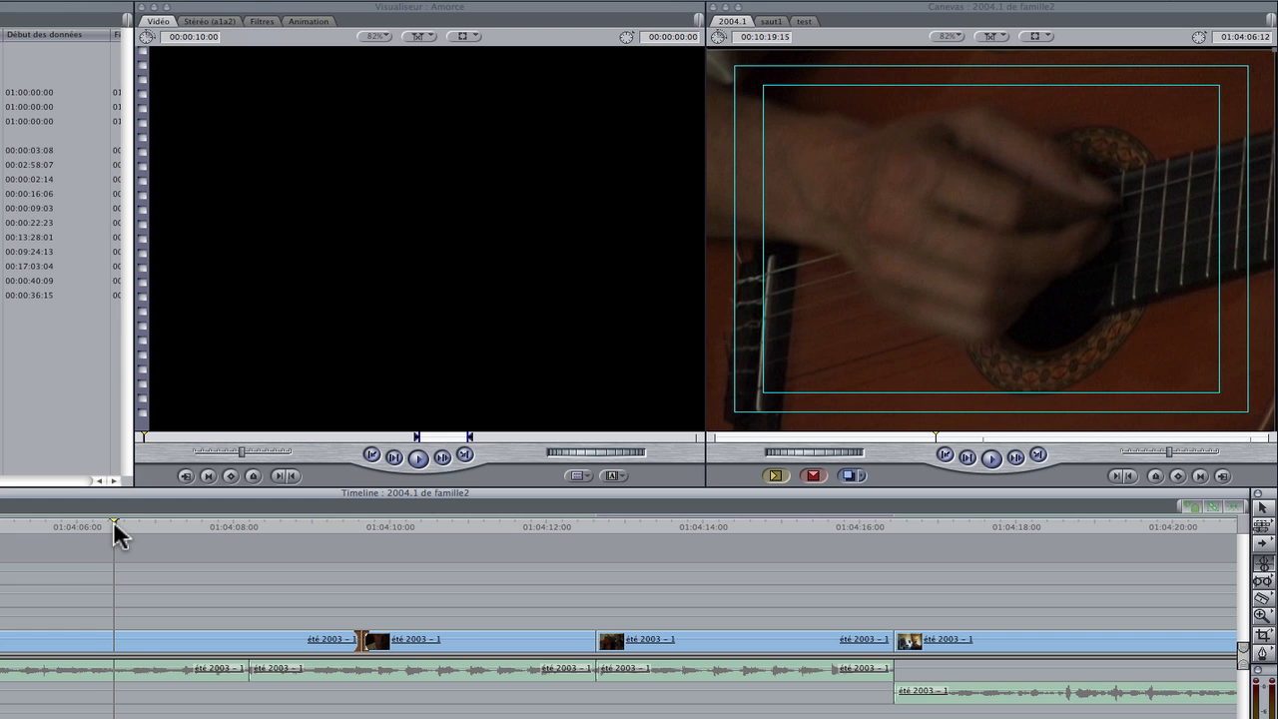
{"action": "key", "text": "space"}
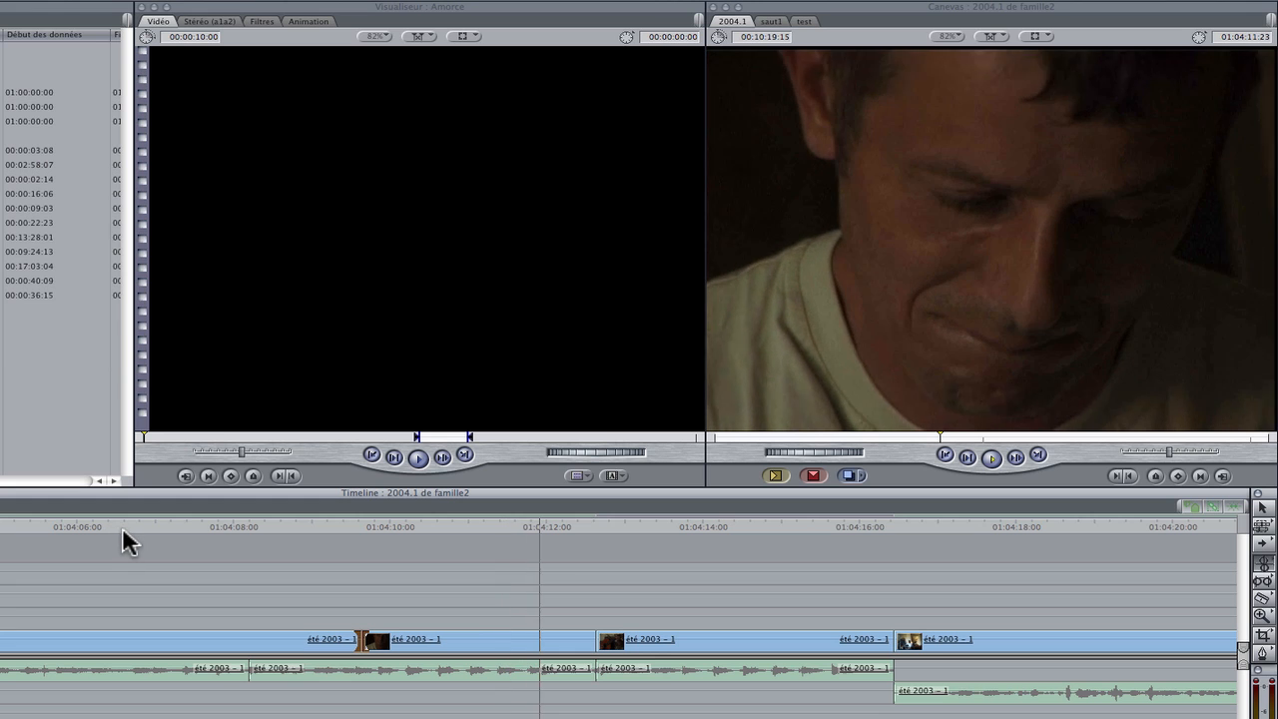
{"action": "left_click", "coordinate": [229, 521]}
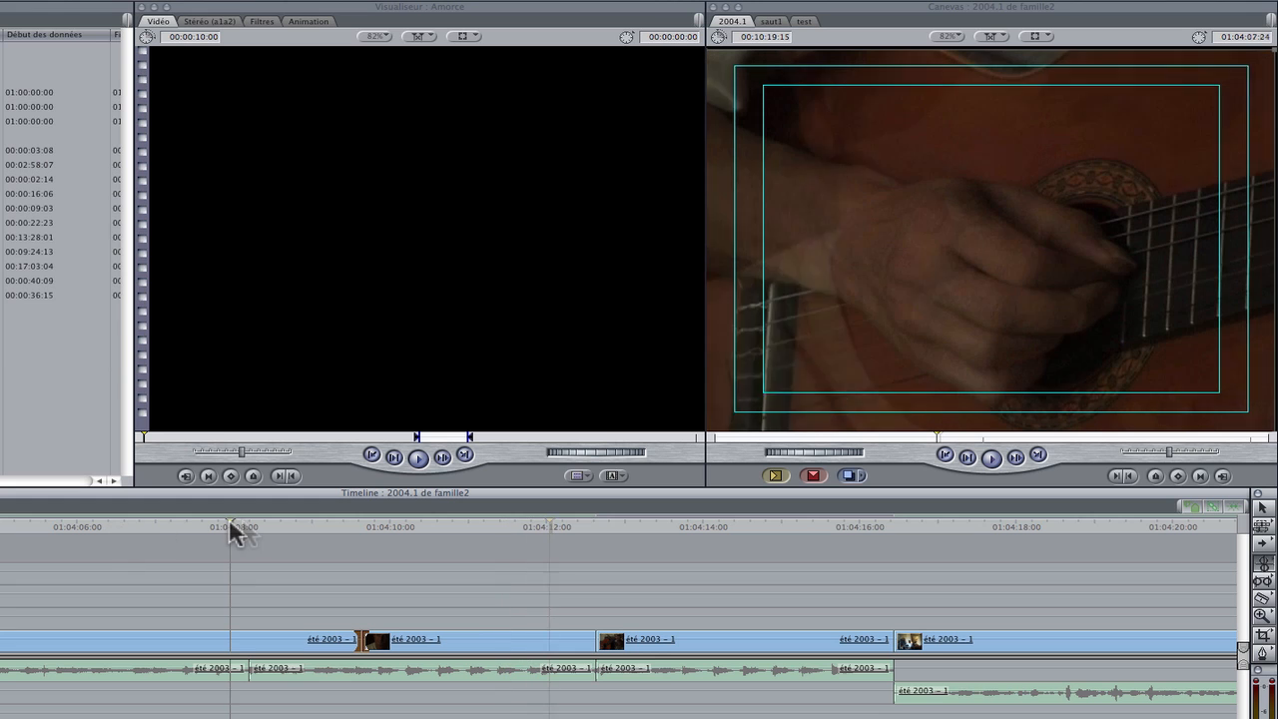
{"action": "left_click", "coordinate": [154, 521]}
{"action": "key", "text": "space"}
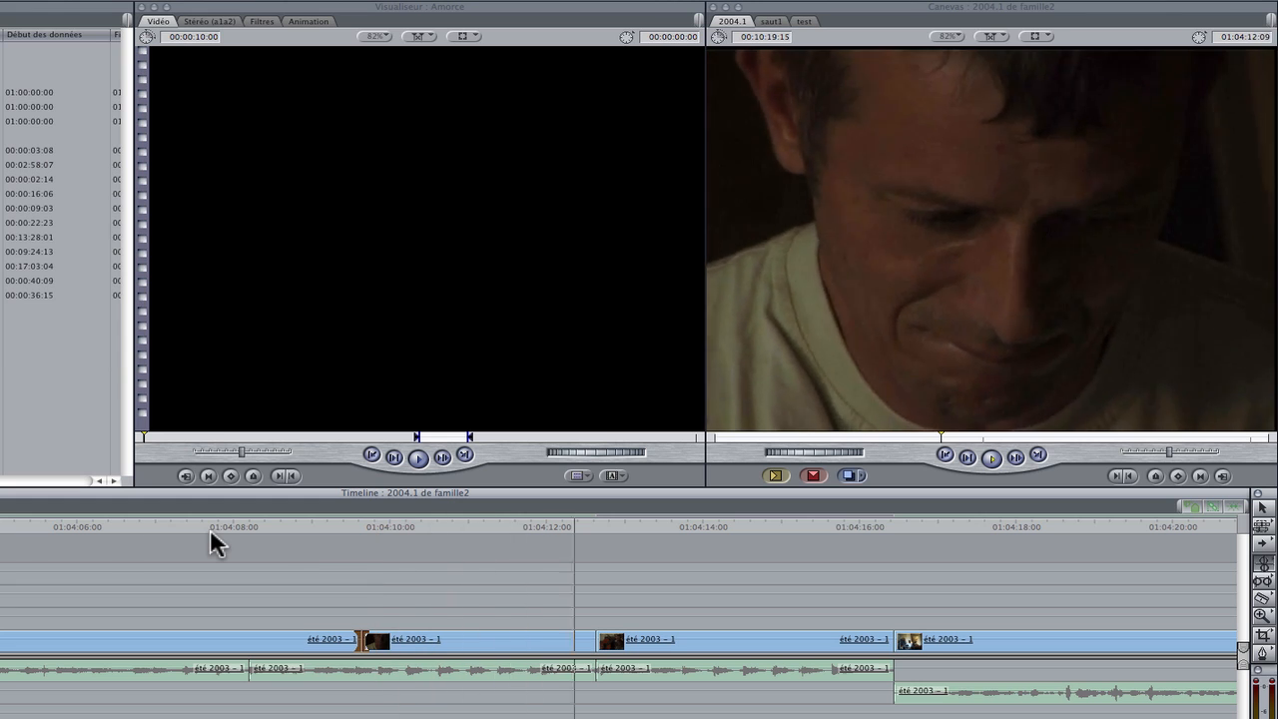
{"action": "key", "text": "space"}
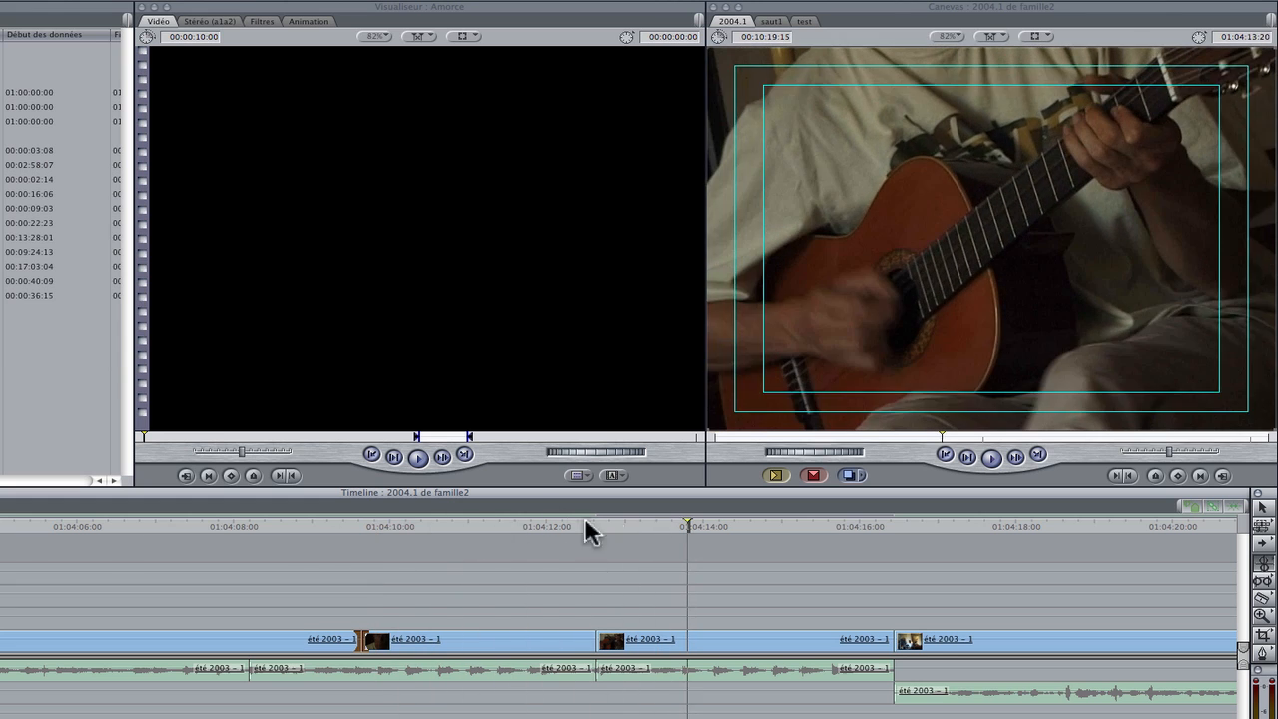
- Play from before 01:04:12:00 through the cut from the man's shot to the guitar shot to review it
{"action": "left_click", "coordinate": [501, 522]}
{"action": "key", "text": "space"}
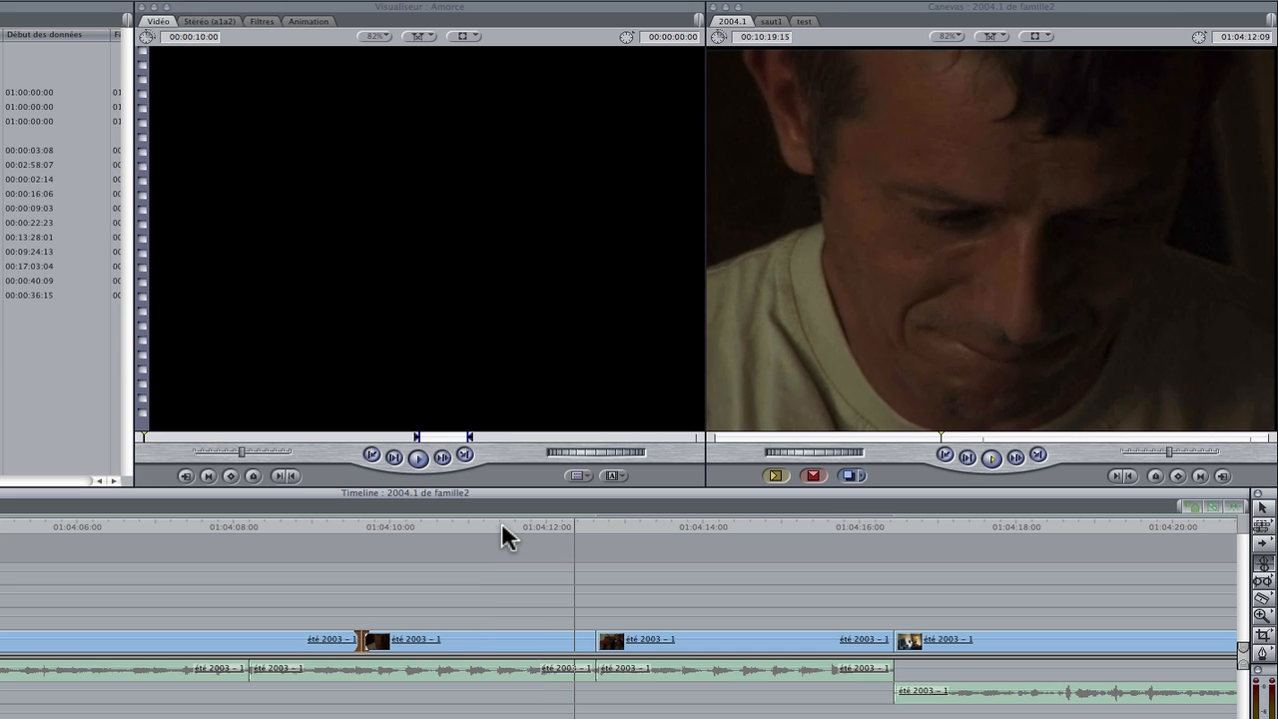
{"action": "key", "text": "space"}
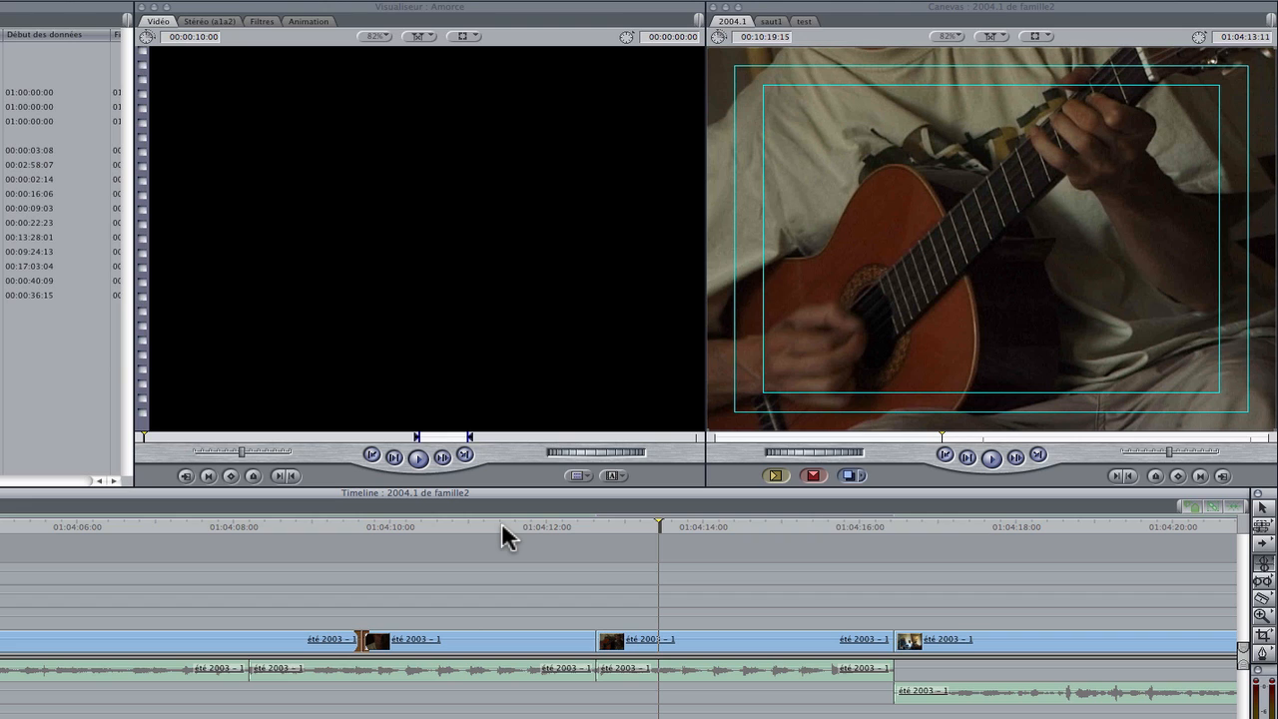
- Open the cut at 01:04:12:16 for trim editing and select only the outgoing shot of the man for a ripple trim
{"action": "double_click", "coordinate": [594, 642]}
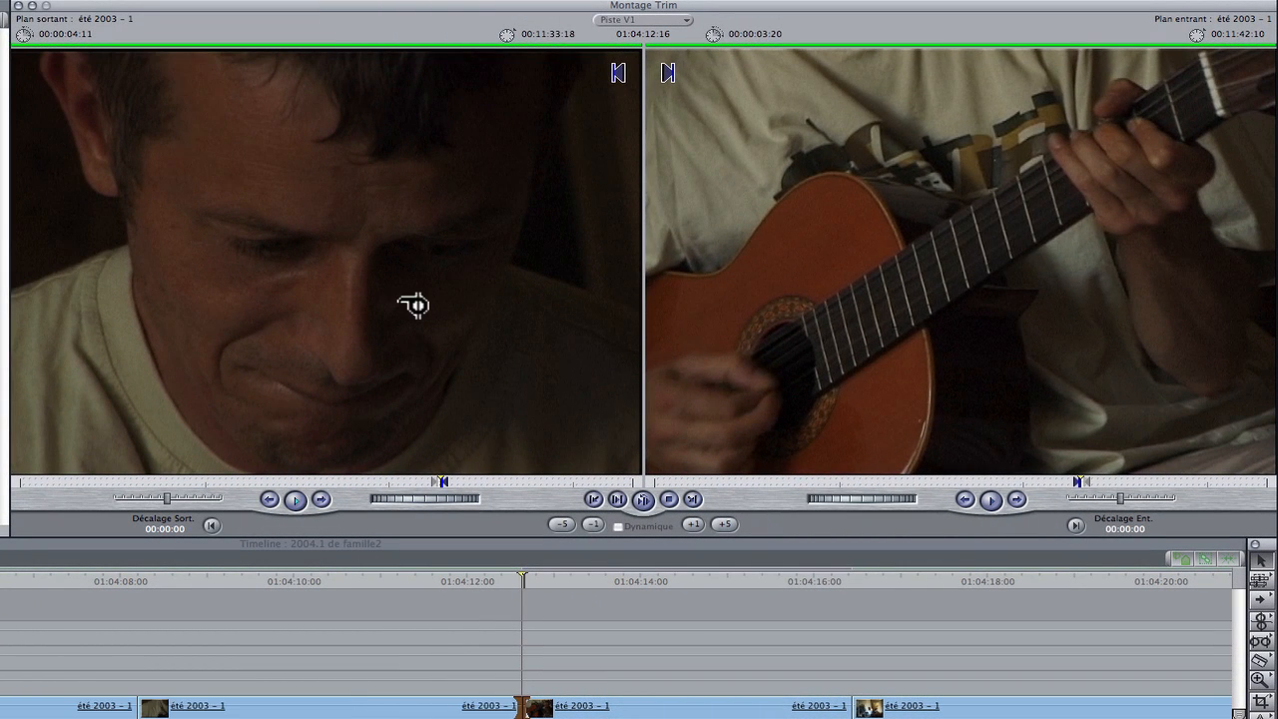
{"action": "left_click", "coordinate": [335, 305]}
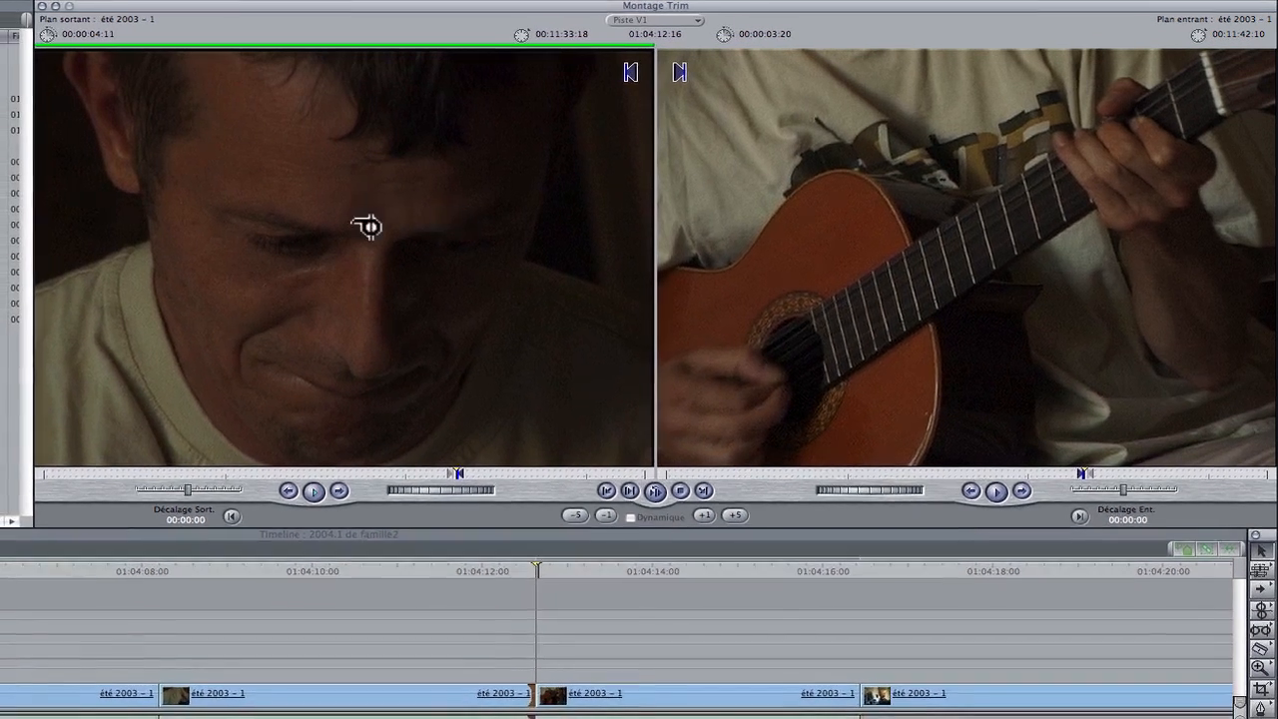
{"action": "left_click", "coordinate": [312, 240]}
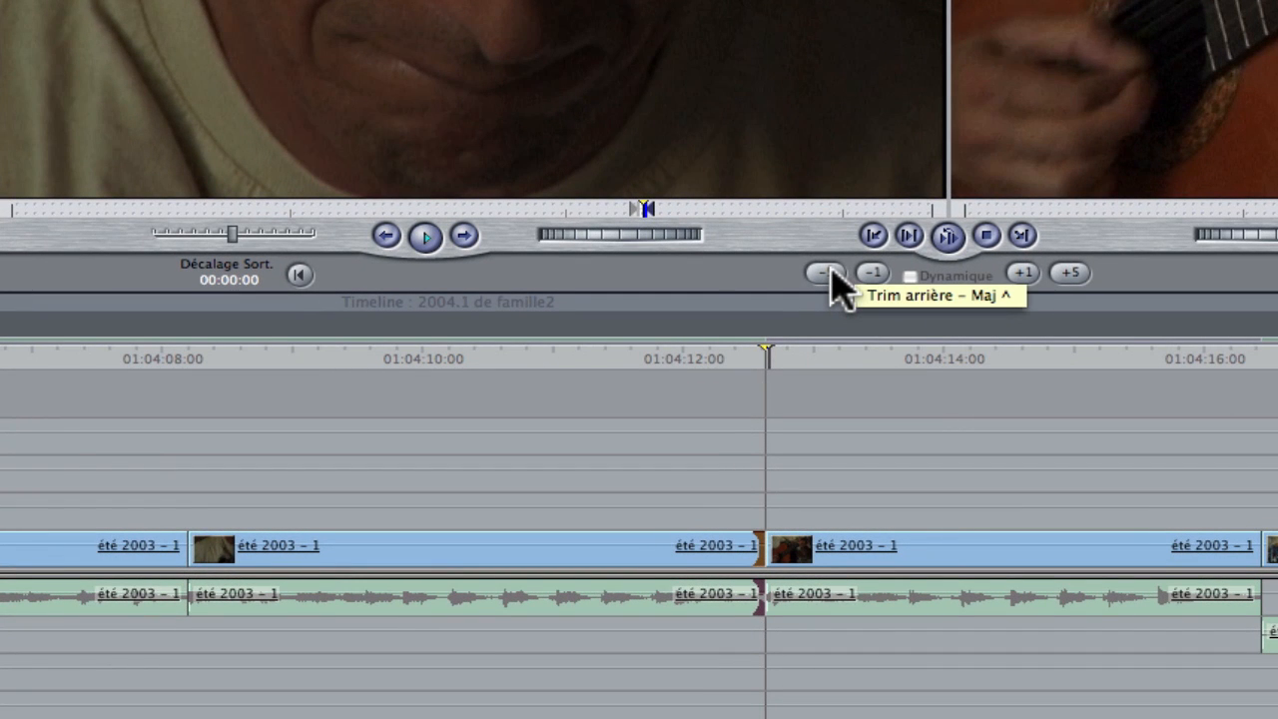
- Try ripple-trimming the outgoing clip's end back by 5 and 1 frames and forward by 5 and 1 frames
{"action": "left_click", "coordinate": [827, 273]}
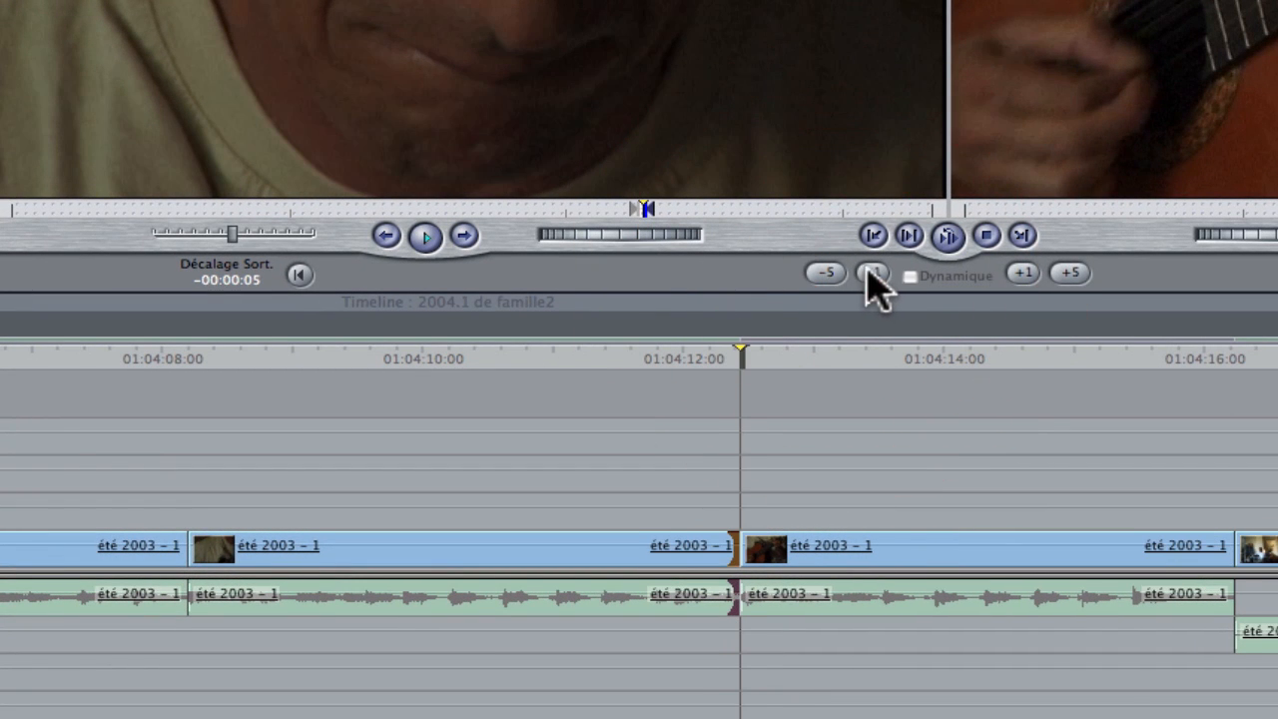
{"action": "left_click", "coordinate": [870, 273]}
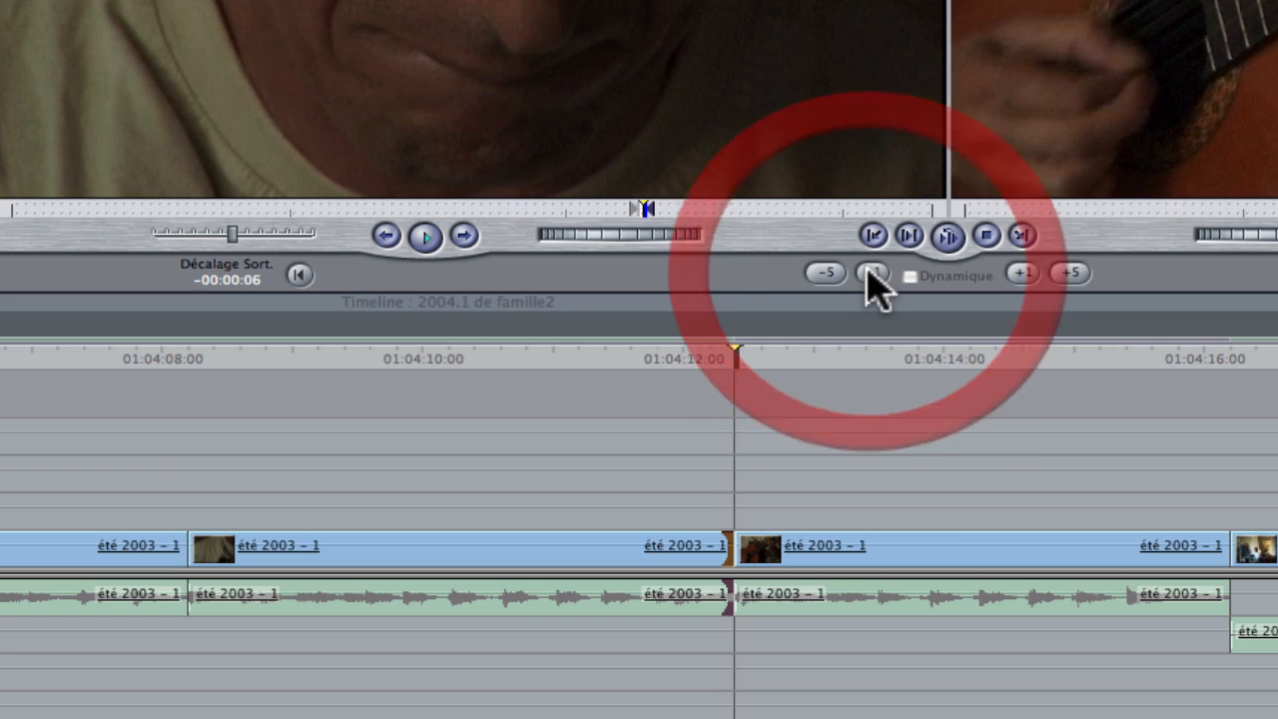
{"action": "left_click", "coordinate": [1070, 272]}
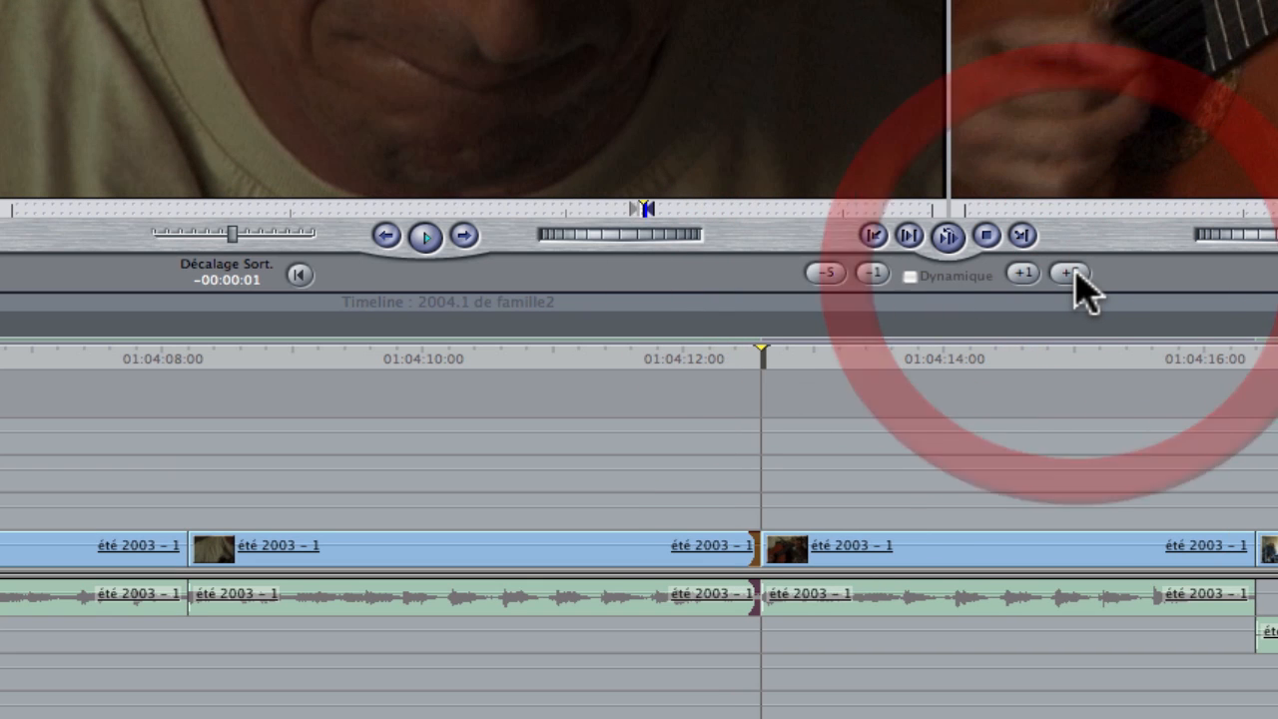
{"action": "left_click", "coordinate": [1024, 274]}
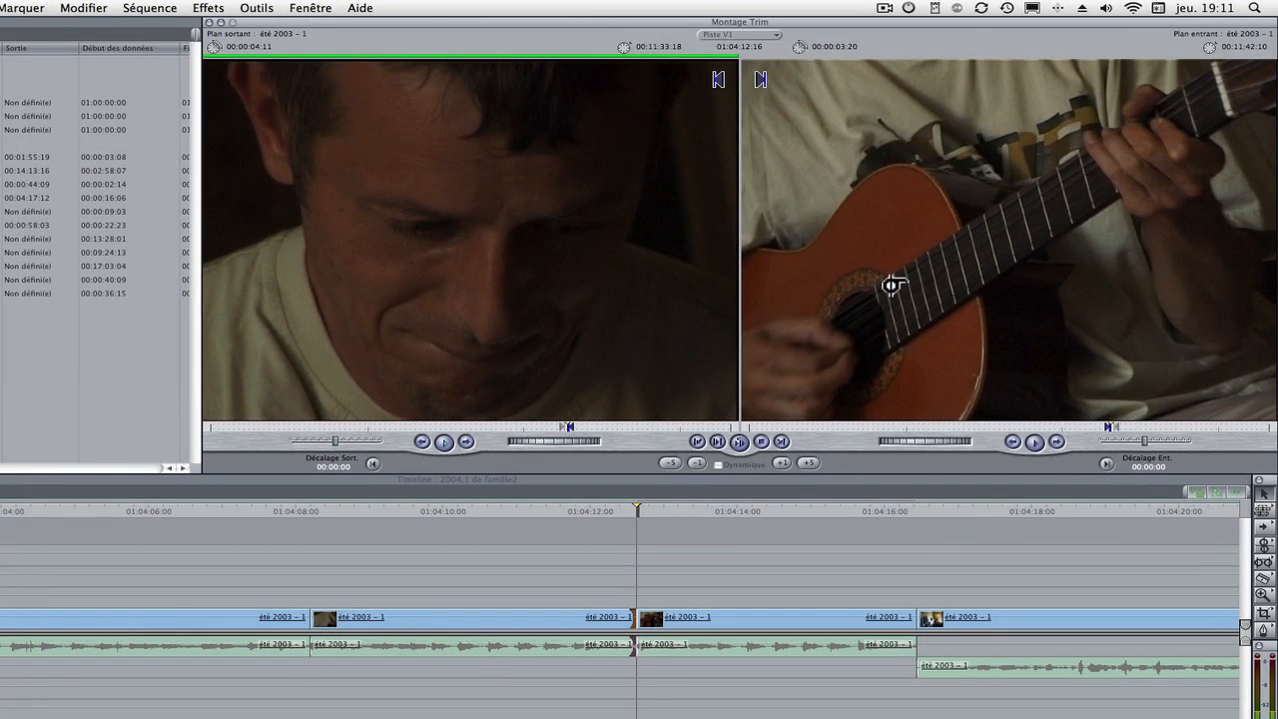
- Ripple-trim the incoming guitar clip's start 3 frames earlier and select both sides of the cut for a roll edit
{"action": "left_click", "coordinate": [906, 273]}
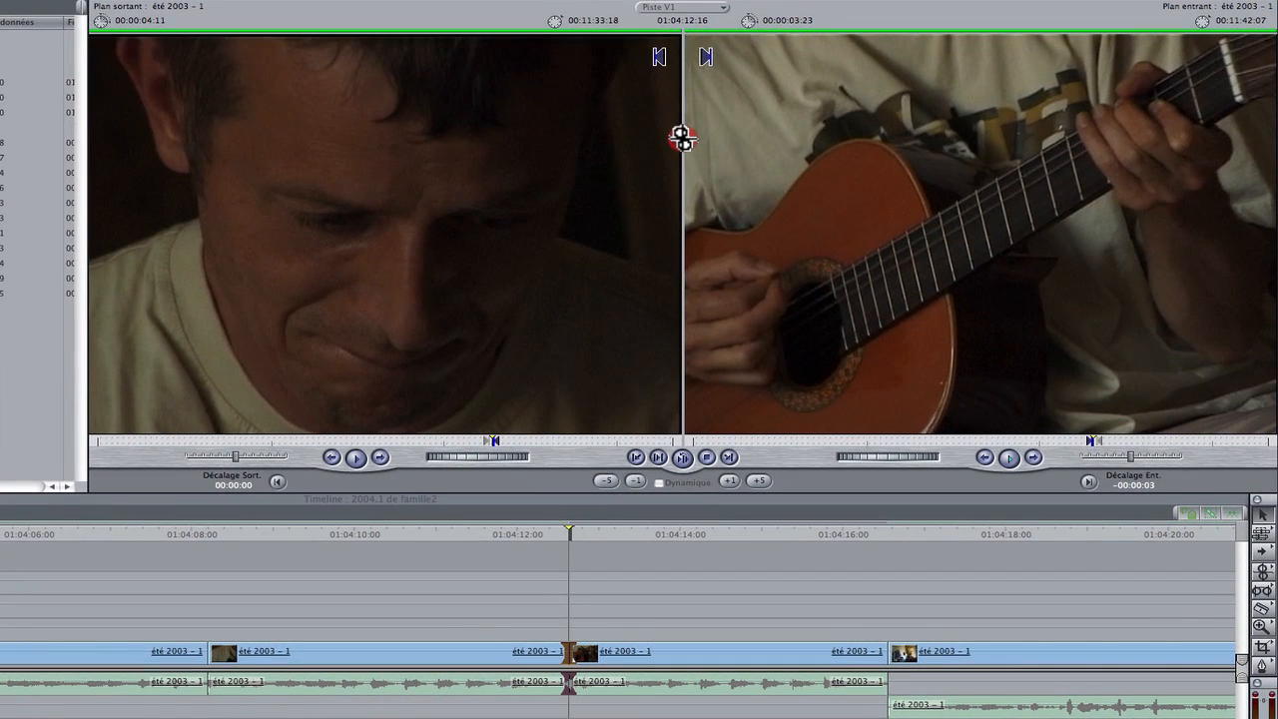
{"action": "left_click", "coordinate": [730, 149]}
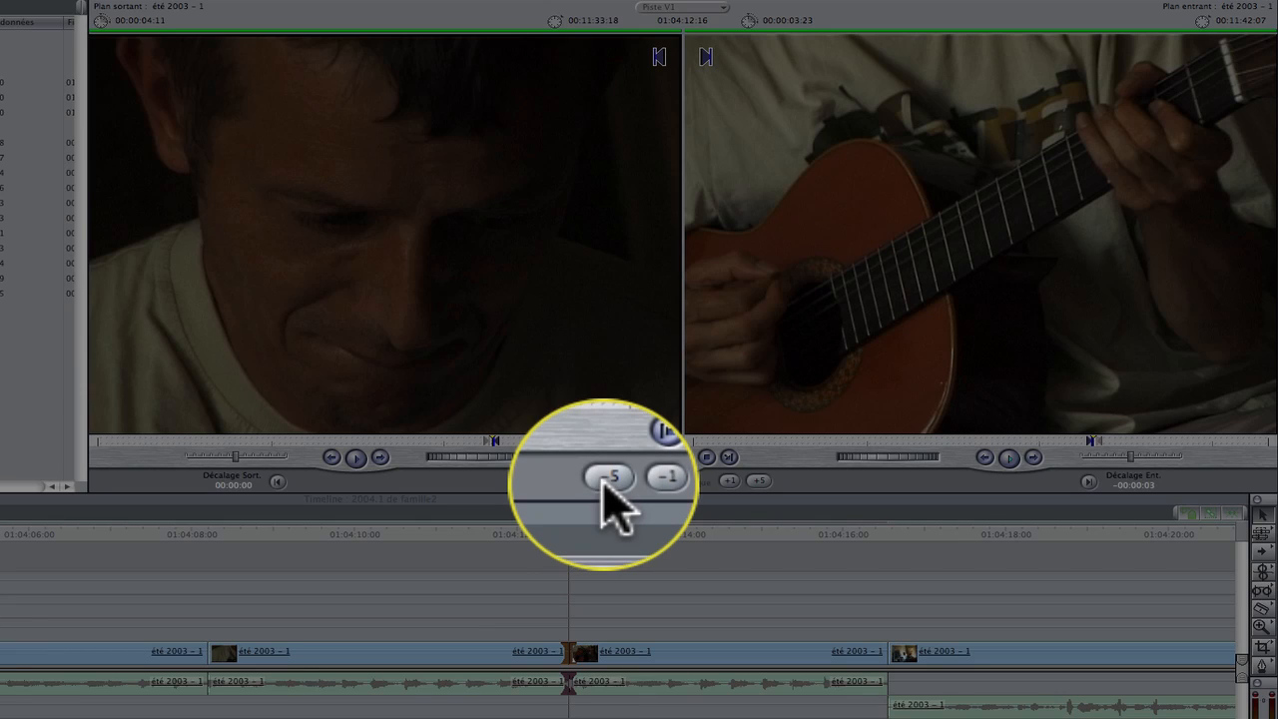
- Try rolling the cut between the man's shot and the guitar shot backward and forward in 5-frame increments
{"action": "left_click", "coordinate": [605, 481]}
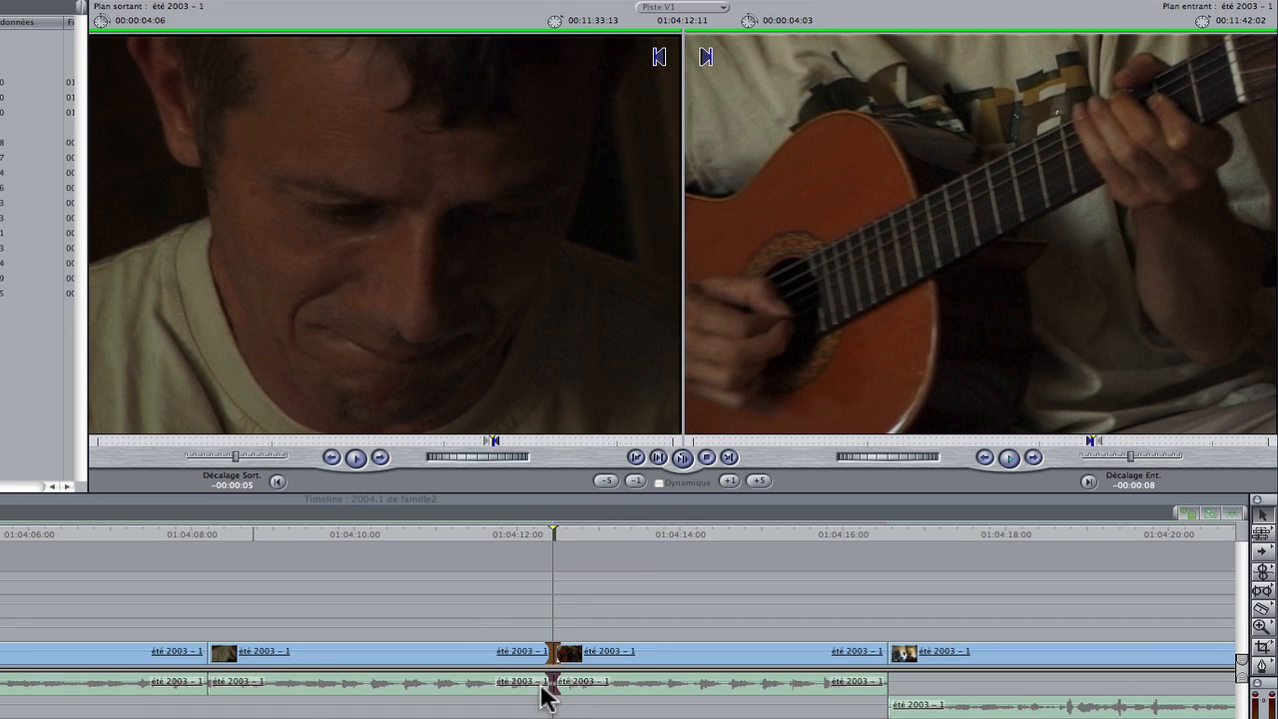
{"action": "left_click", "coordinate": [759, 481]}
{"action": "left_click", "coordinate": [760, 481]}
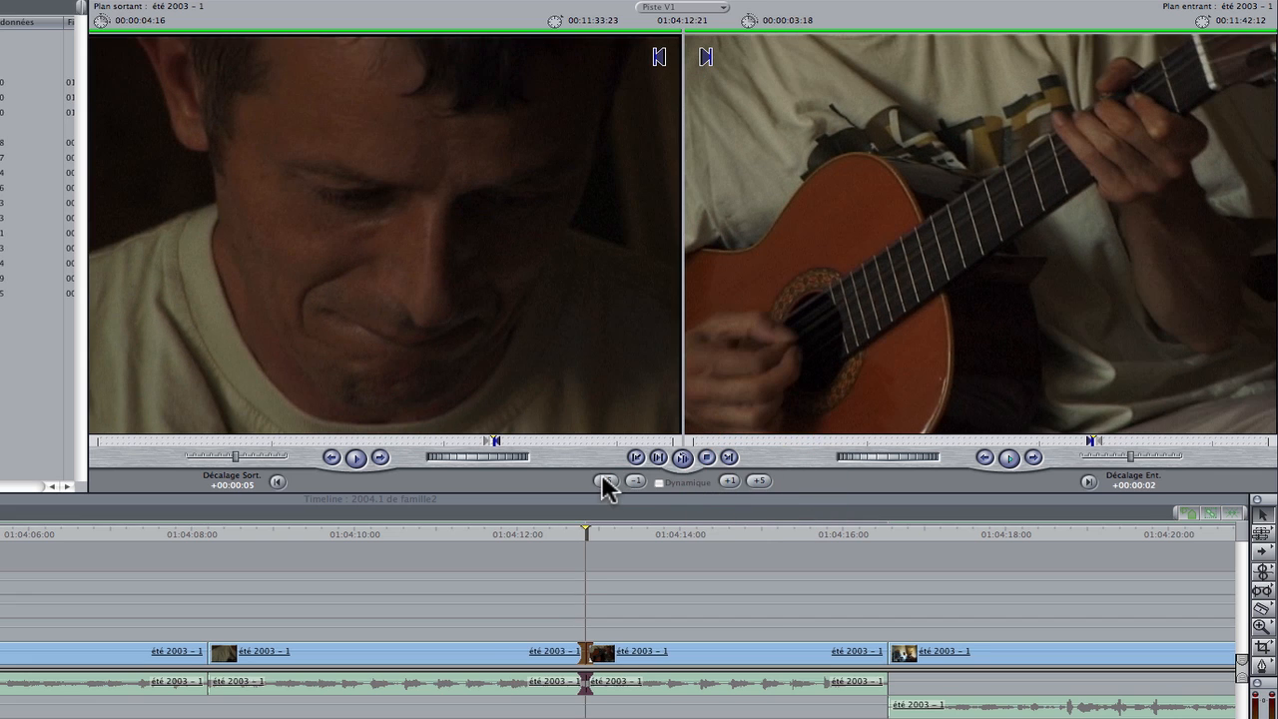
{"action": "left_click", "coordinate": [606, 481]}
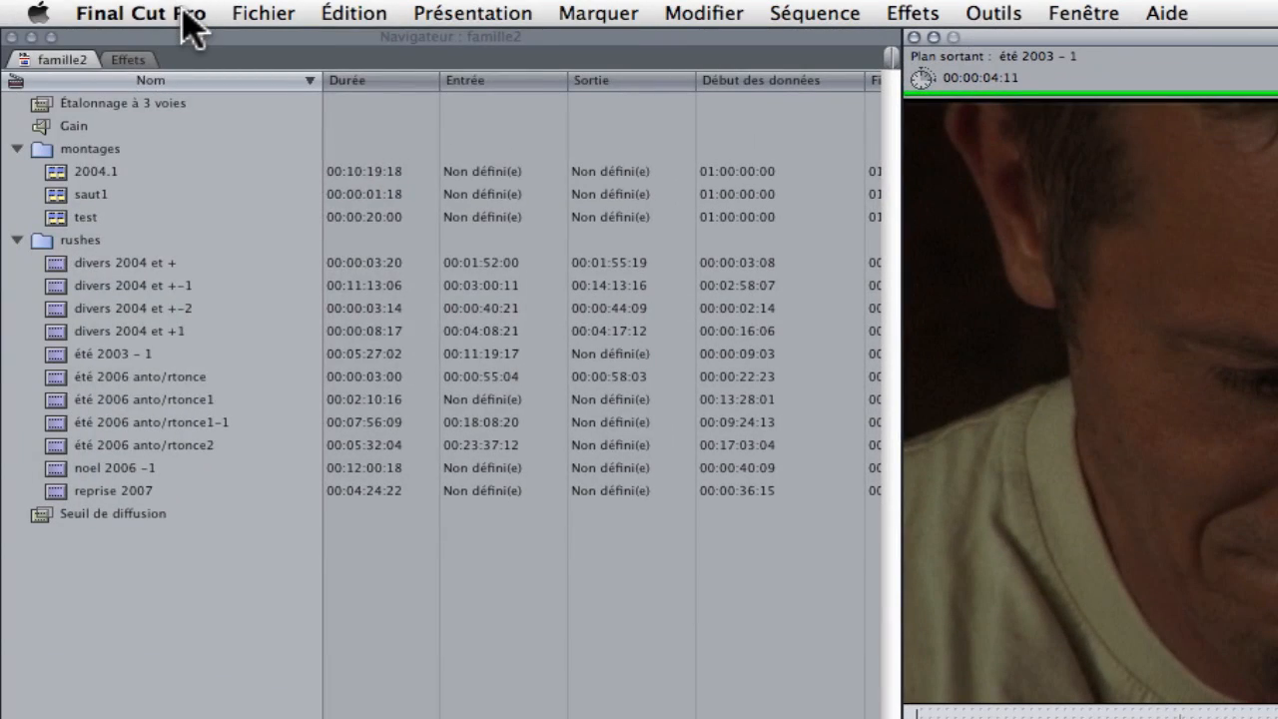
- Set the multi-frame trim size to 3 frames in the editing preferences
{"action": "left_click", "coordinate": [184, 14]}
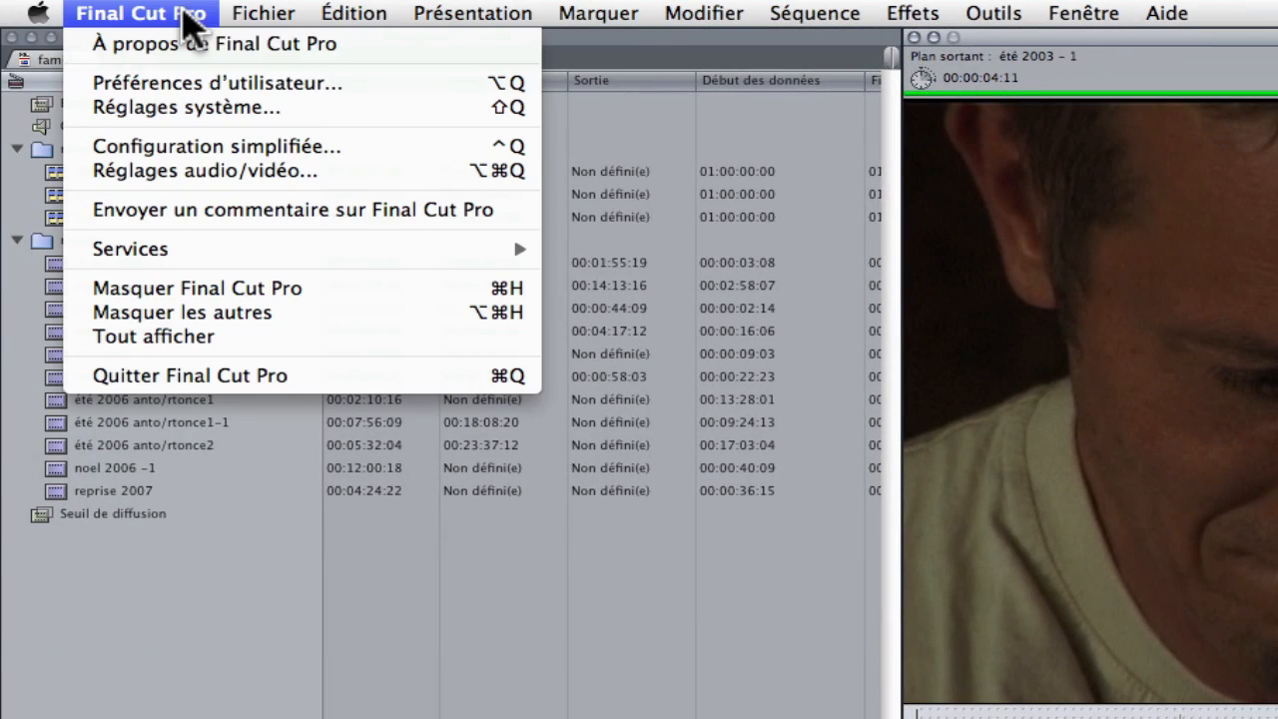
{"action": "left_click", "coordinate": [184, 89]}
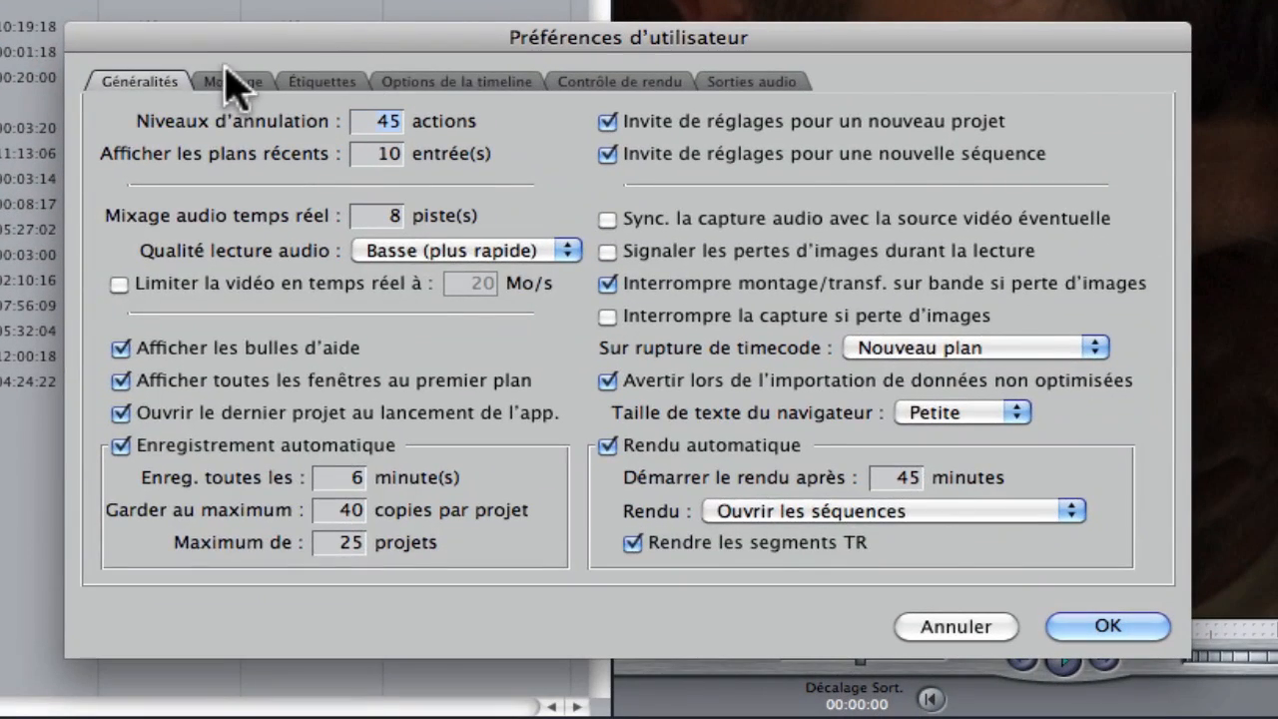
{"action": "left_click", "coordinate": [228, 84]}
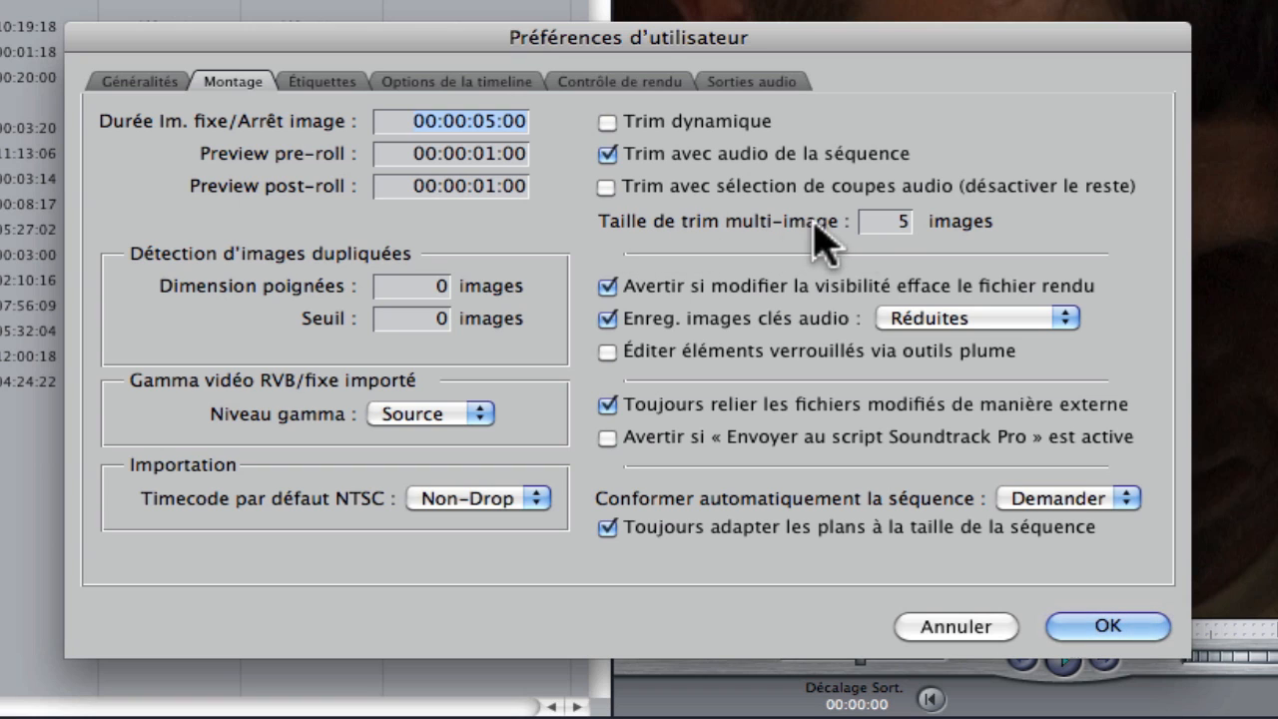
{"action": "left_click", "coordinate": [902, 221]}
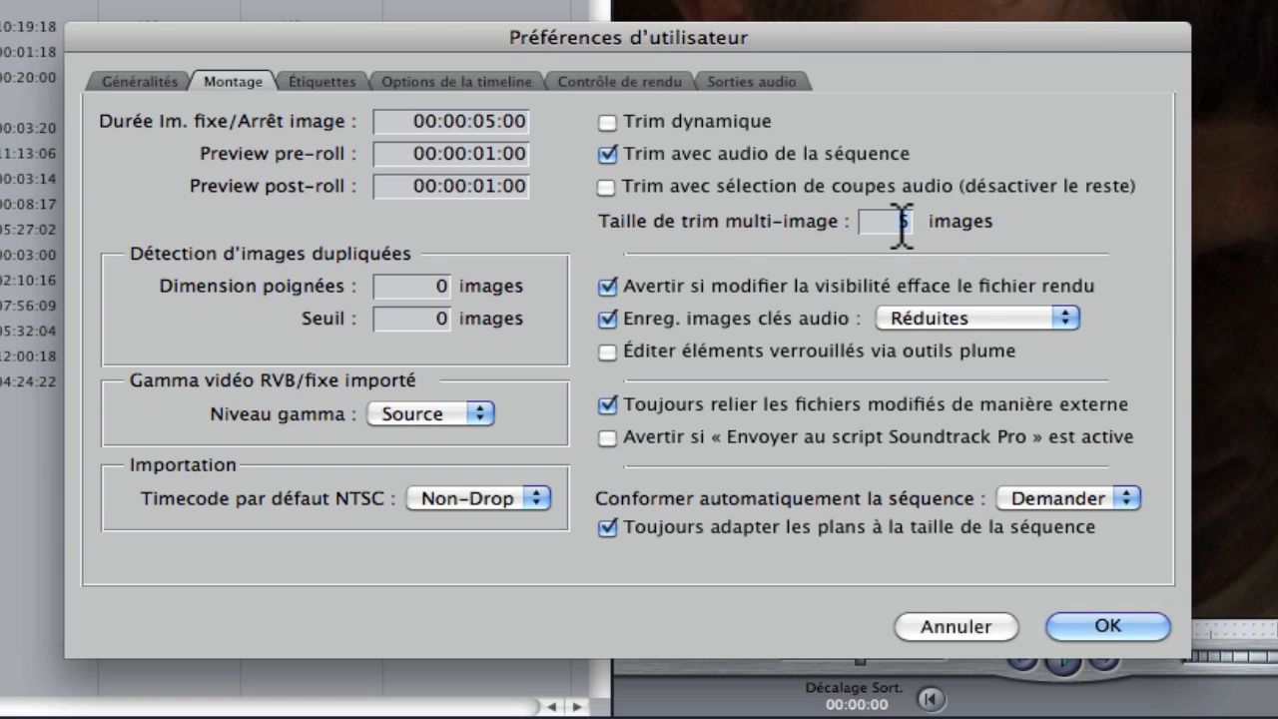
{"action": "left_click", "coordinate": [1104, 626]}
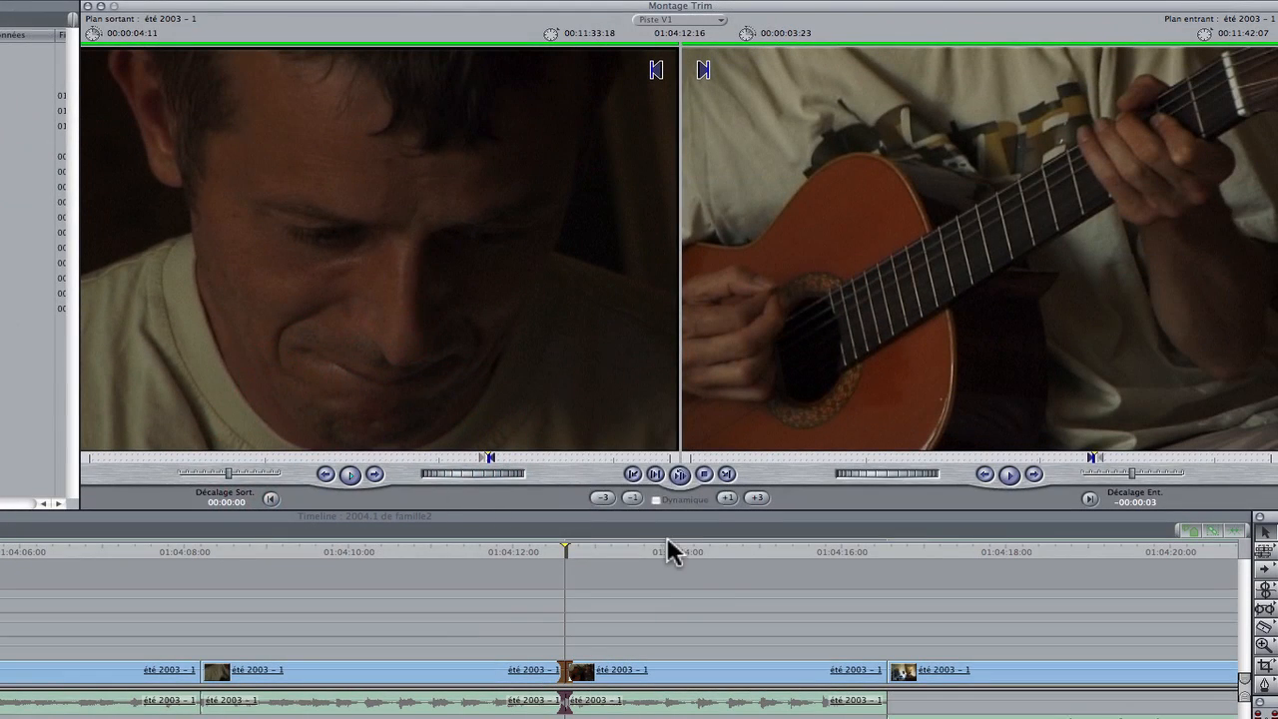
- Try ripple-trimming only the outgoing clip's end back by 3 and 1 frames and forward by 1 and 3 frames
{"action": "left_click", "coordinate": [603, 497]}
{"action": "left_click", "coordinate": [392, 275]}
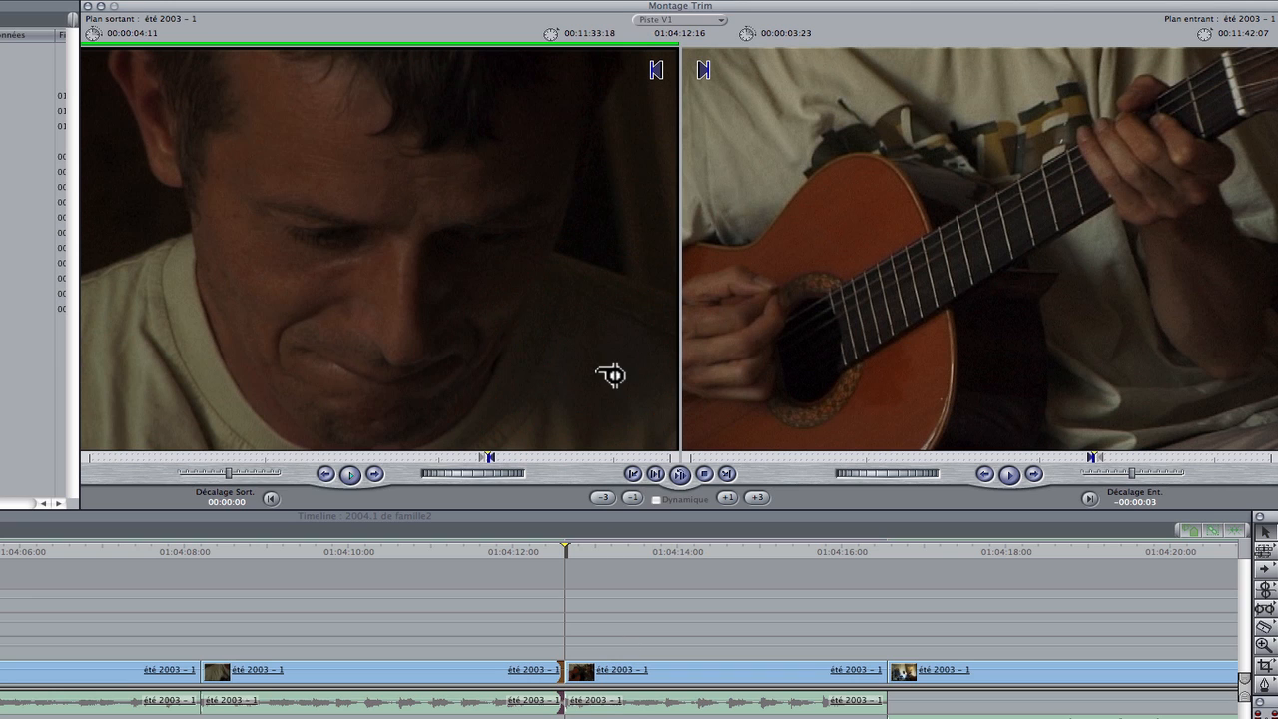
{"action": "left_click", "coordinate": [601, 497]}
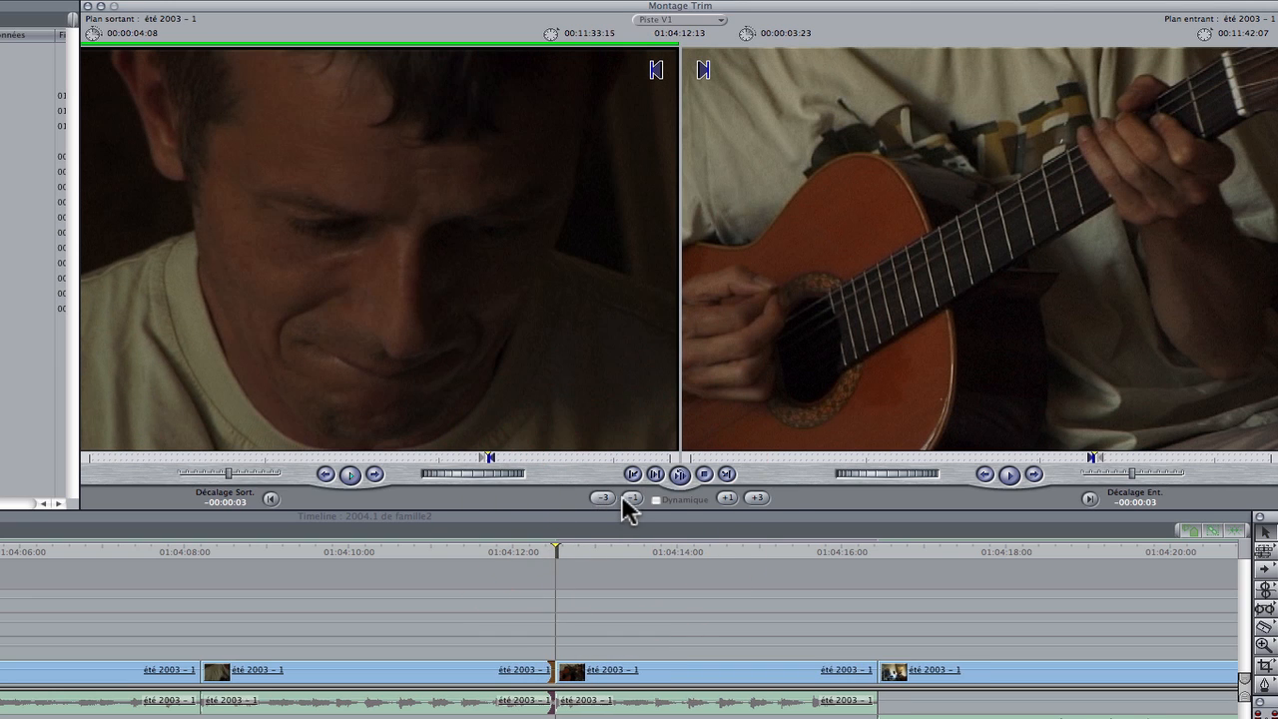
{"action": "left_click", "coordinate": [633, 497]}
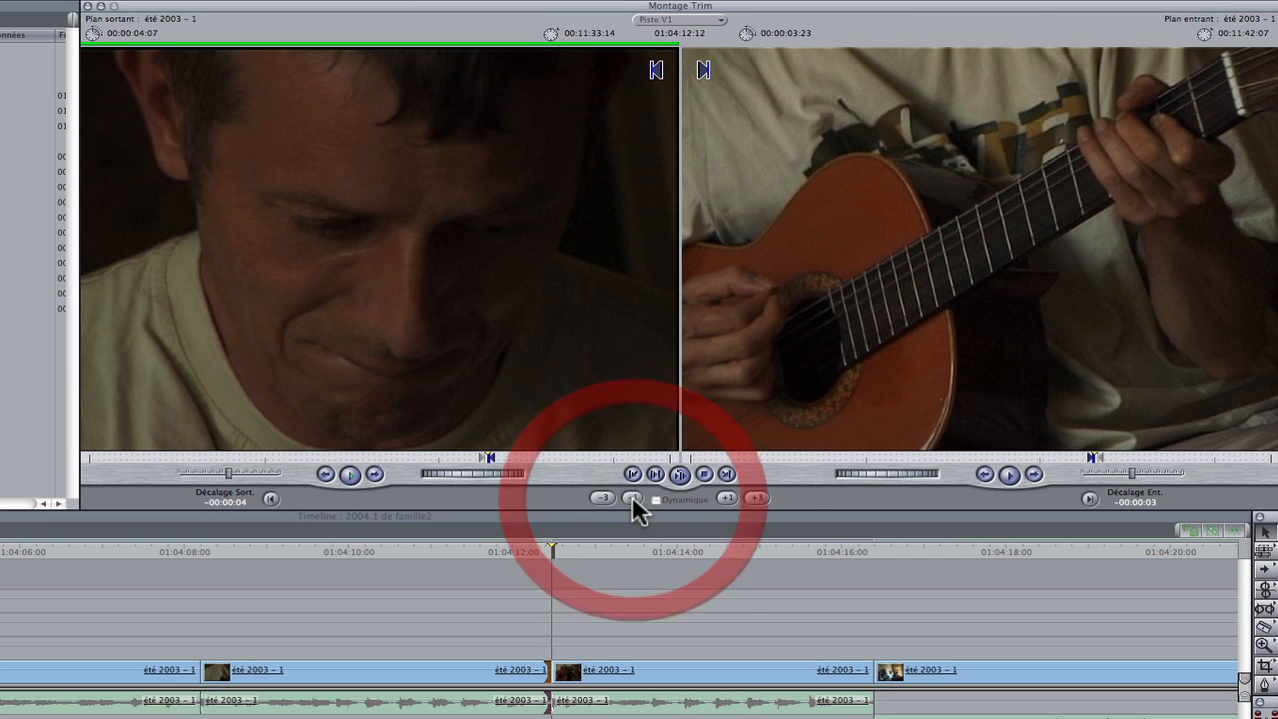
{"action": "left_click", "coordinate": [732, 499]}
{"action": "left_click", "coordinate": [758, 498]}
- Try ripple-trimming only the incoming guitar clip's start forward by 1 and 3 frames and back by 1 and 3 frames
{"action": "left_click", "coordinate": [807, 365]}
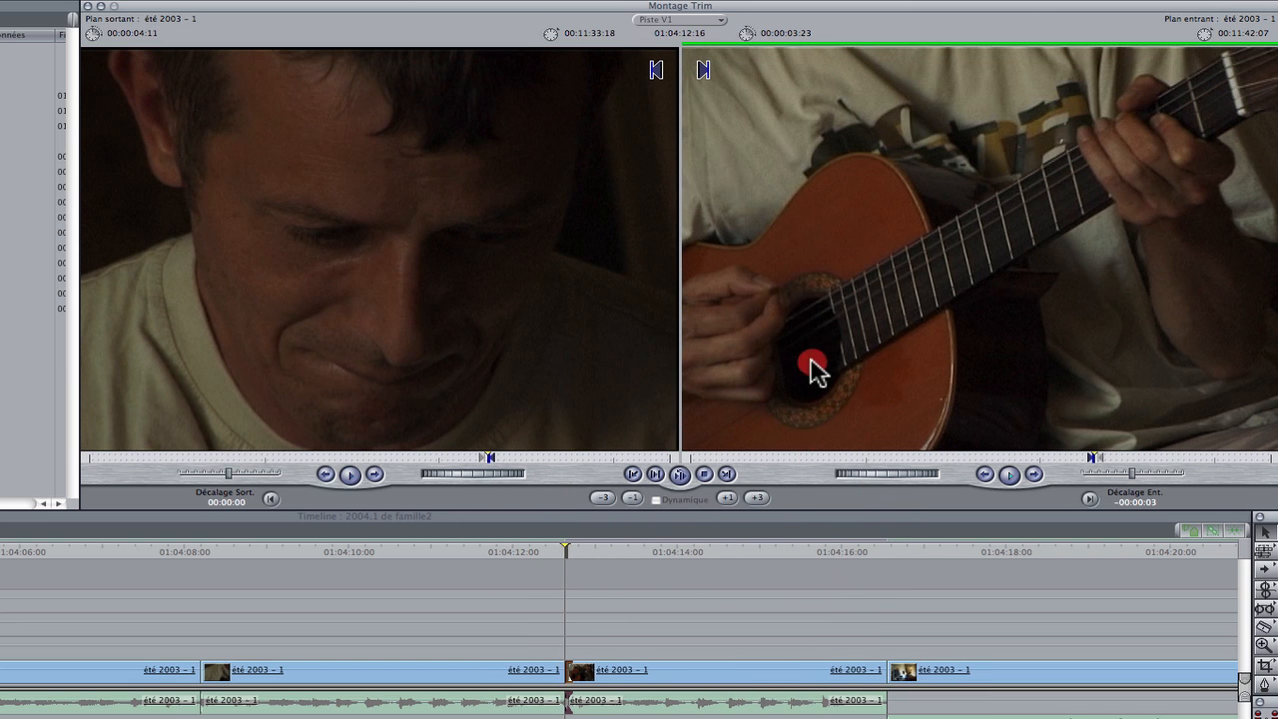
{"action": "left_click", "coordinate": [727, 497]}
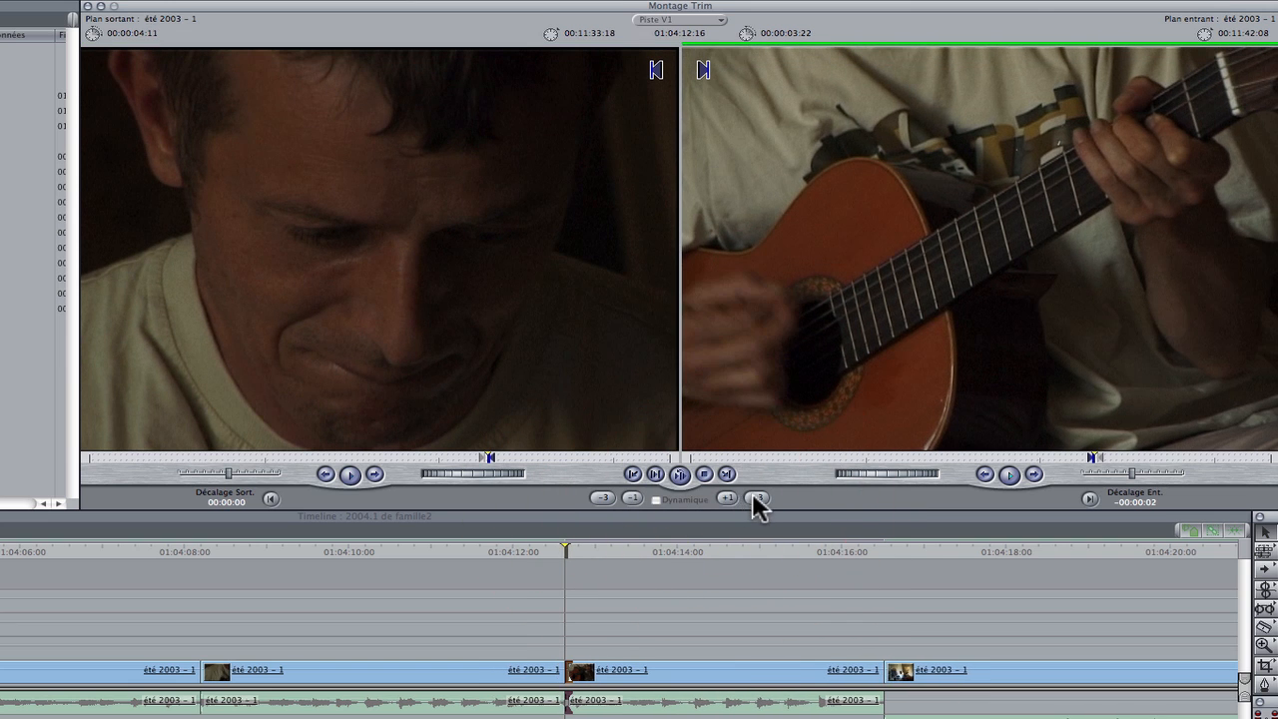
{"action": "left_click", "coordinate": [757, 497]}
{"action": "left_click", "coordinate": [632, 497]}
{"action": "left_click", "coordinate": [603, 497]}
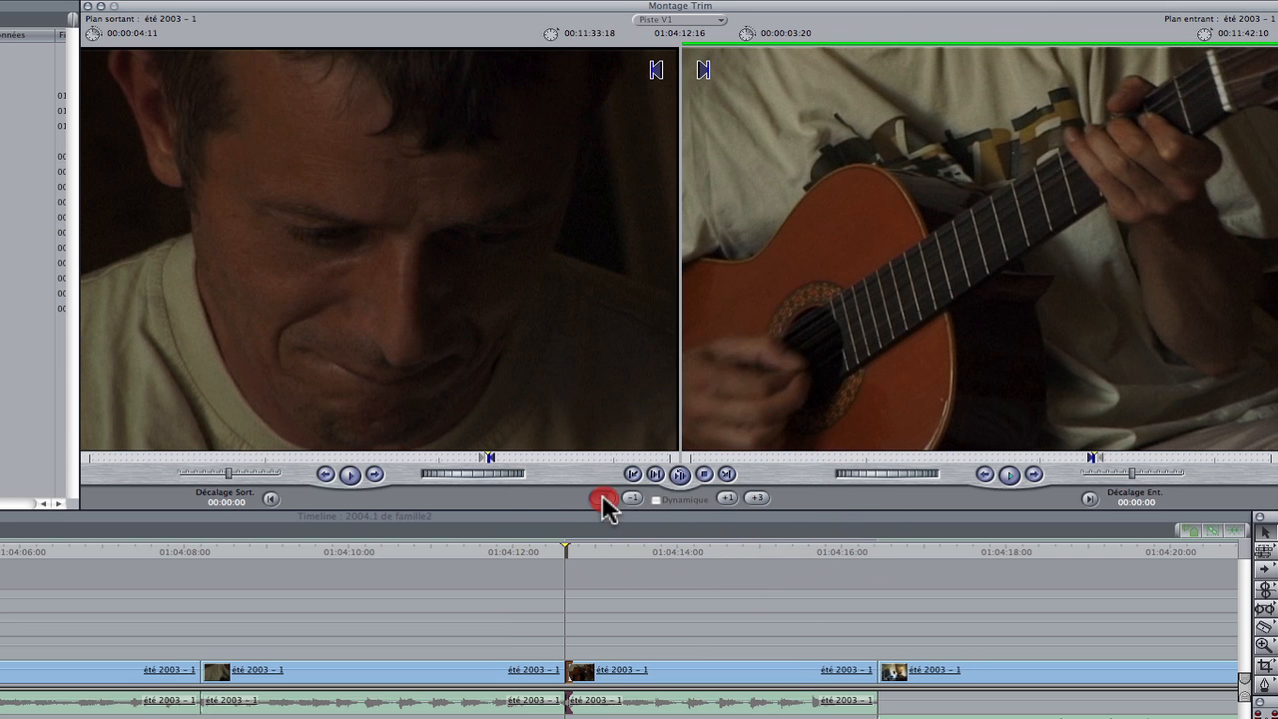
- Select both sides of the cut and roll it 3 frames earlier to 01:04:12:13
{"action": "left_click", "coordinate": [678, 308]}
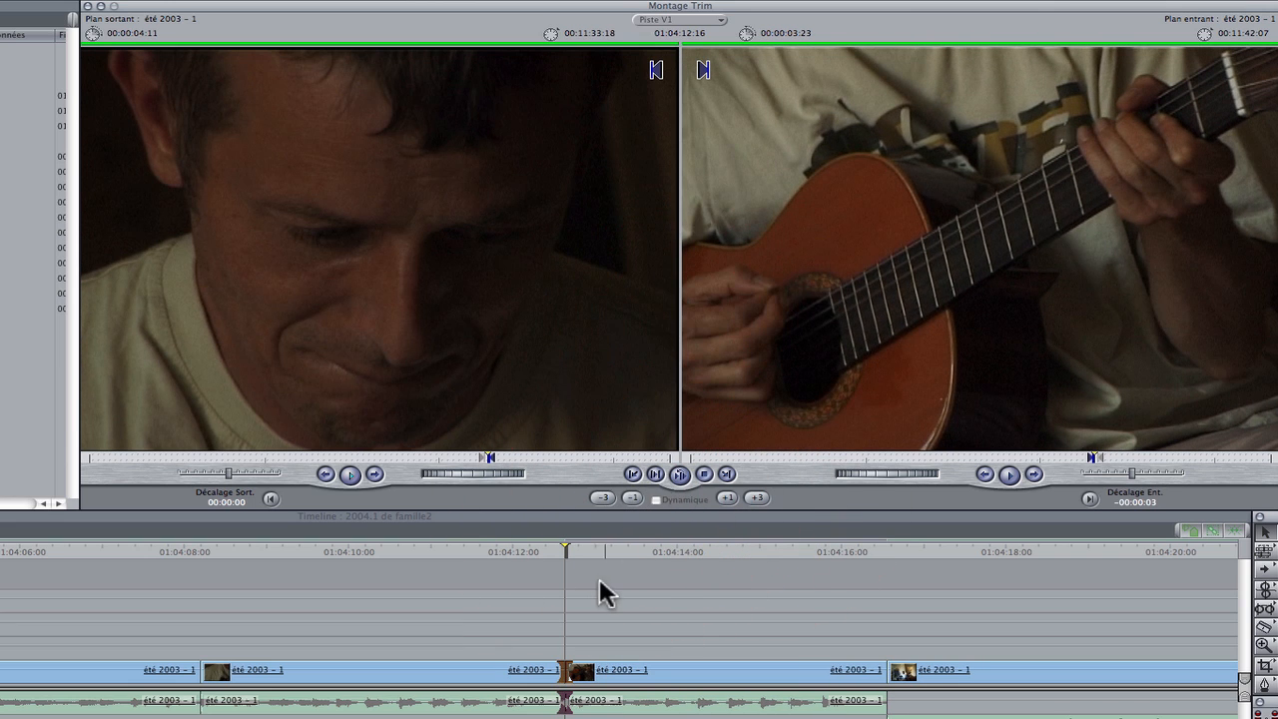
{"action": "left_click", "coordinate": [606, 497]}
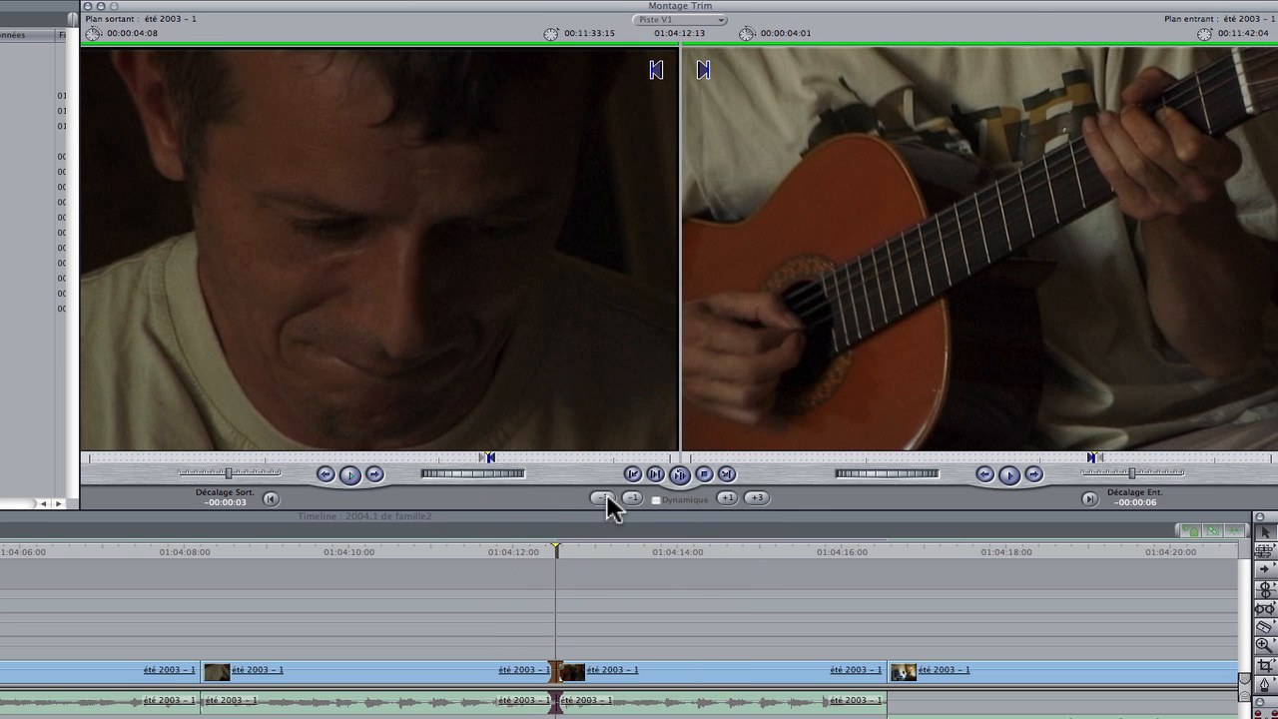
{"action": "left_click", "coordinate": [755, 497]}
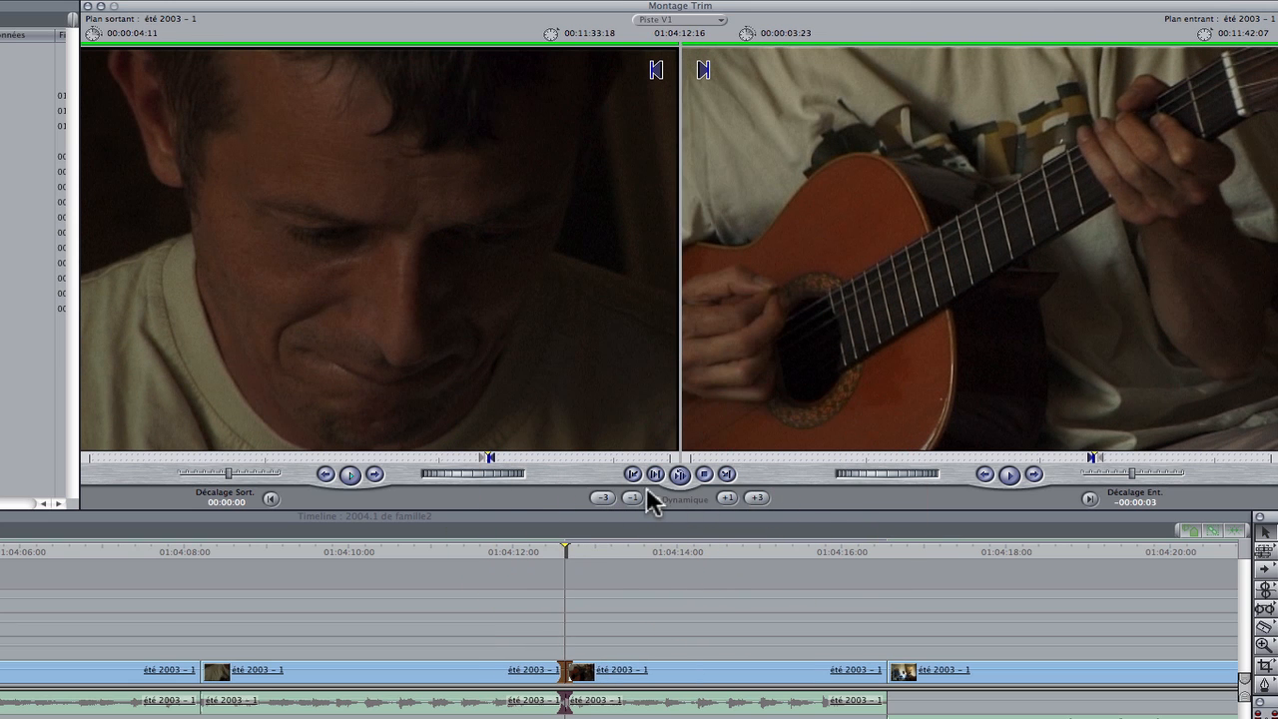
{"action": "left_click", "coordinate": [604, 497]}
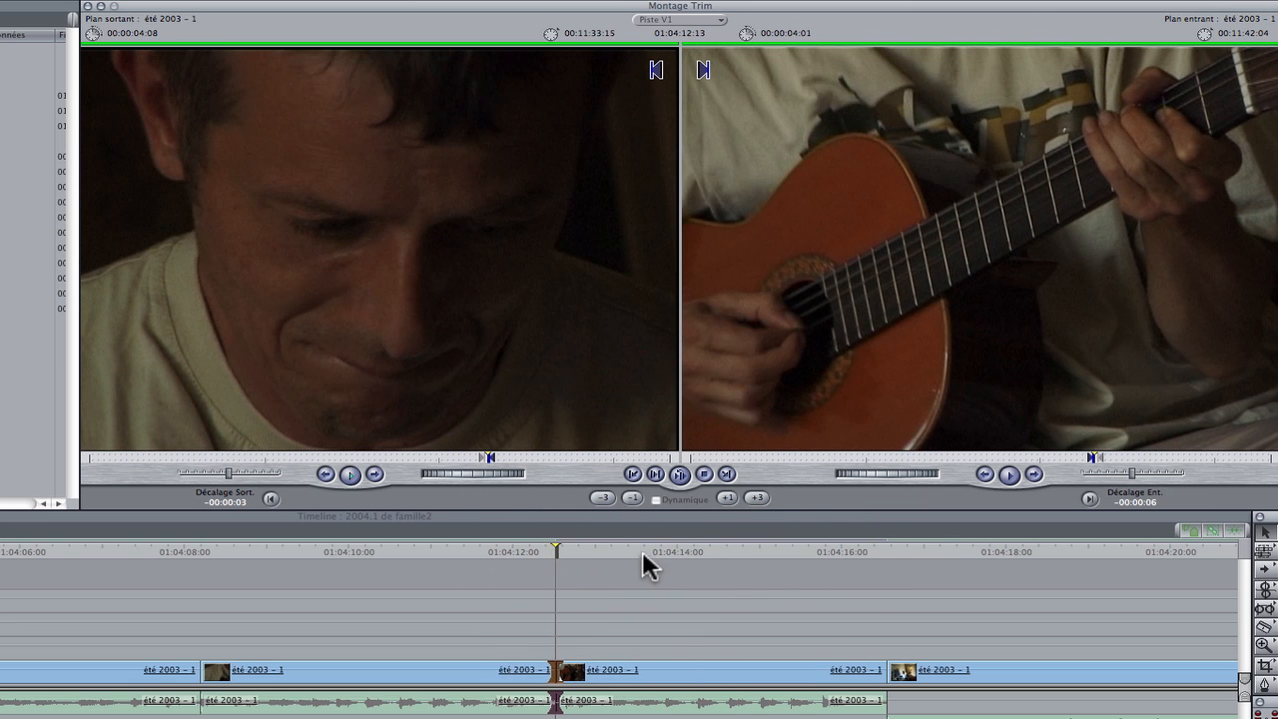
- Play twice from before 01:04:12:00 through the rolled cut into the guitar shot to review it
{"action": "left_click", "coordinate": [489, 548]}
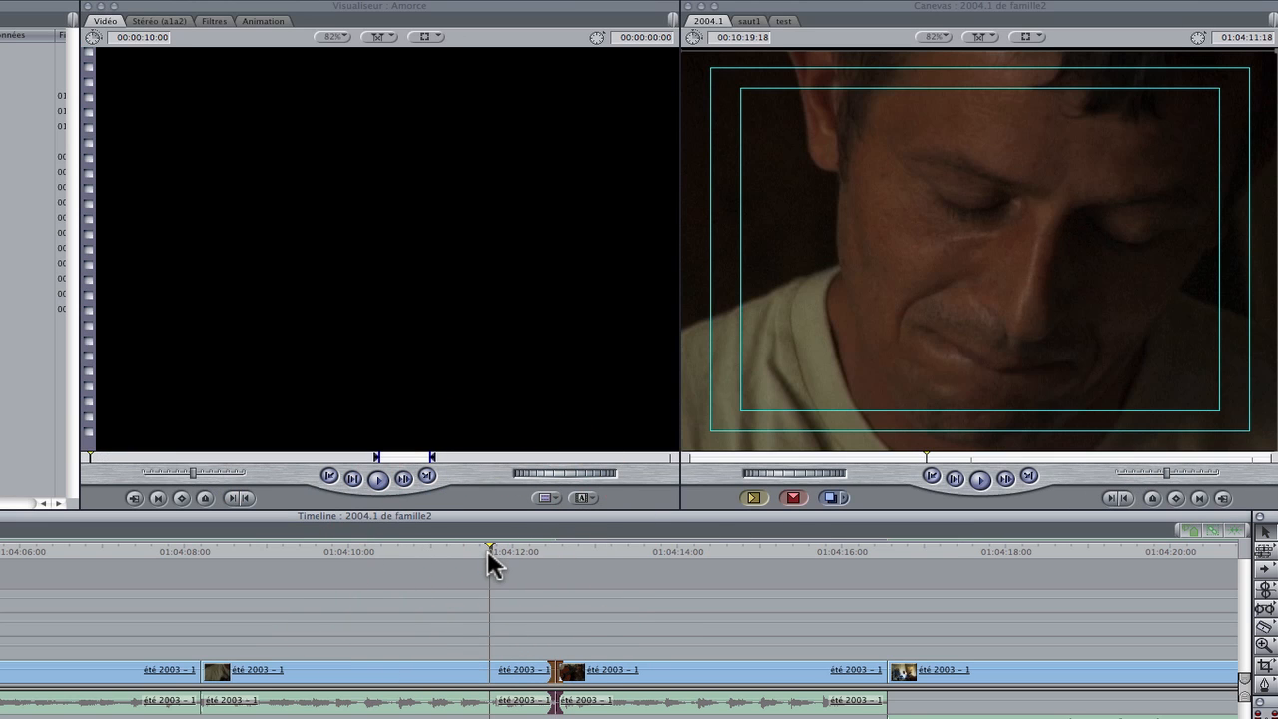
{"action": "key", "text": "space"}
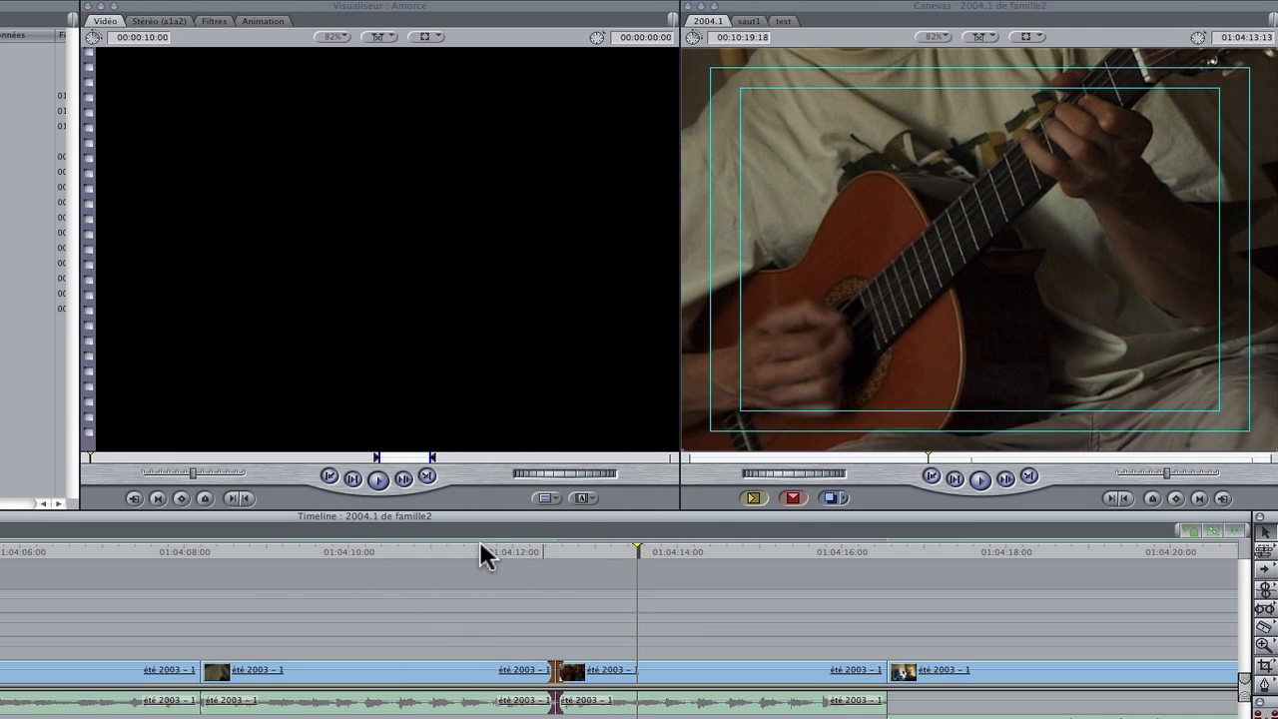
{"action": "left_click", "coordinate": [479, 544]}
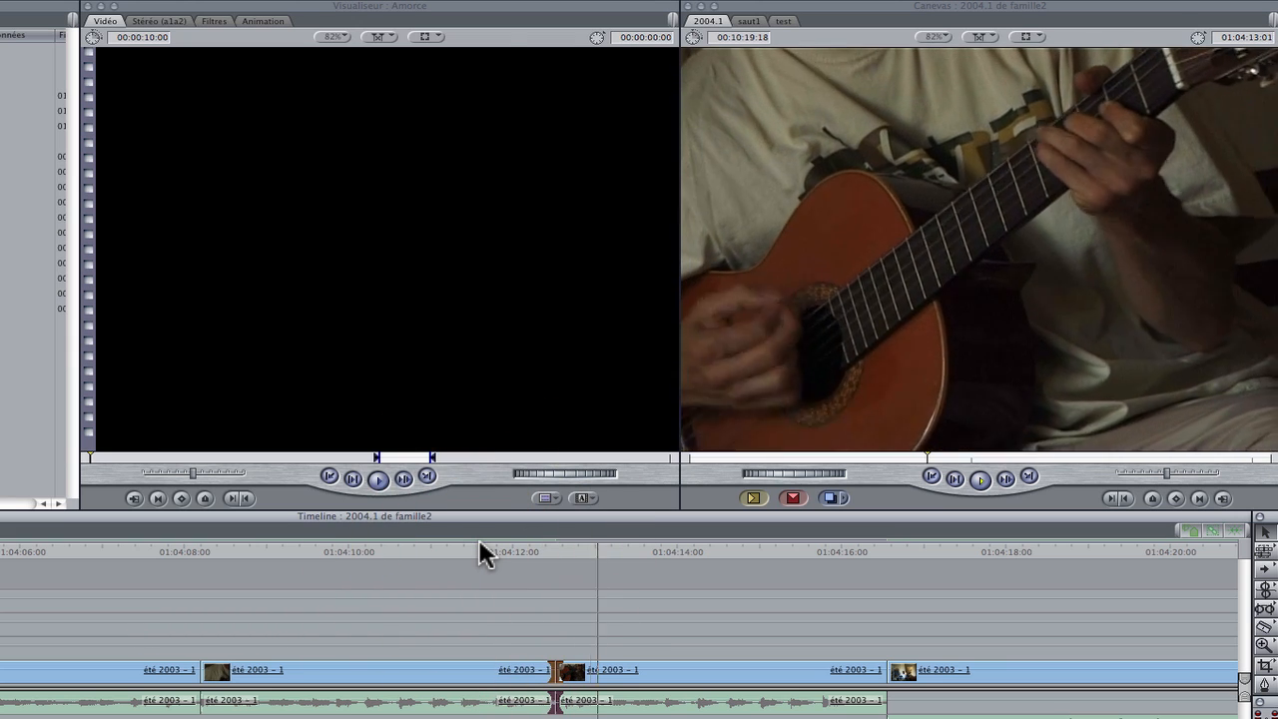
{"action": "key", "text": "space"}
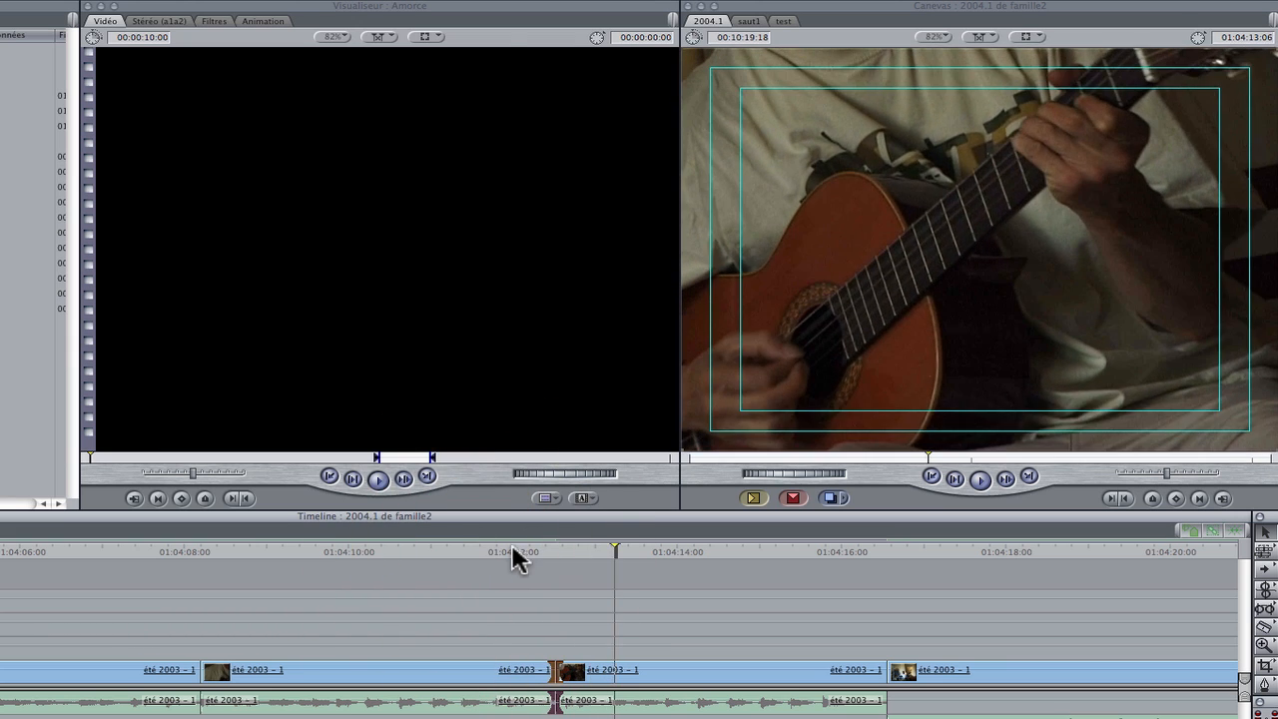
- Open the cut at 01:04:12:13 in the Trim Edit window and ripple only the incoming guitar clip's start to a +4 frame offset
{"action": "left_click", "coordinate": [556, 669]}
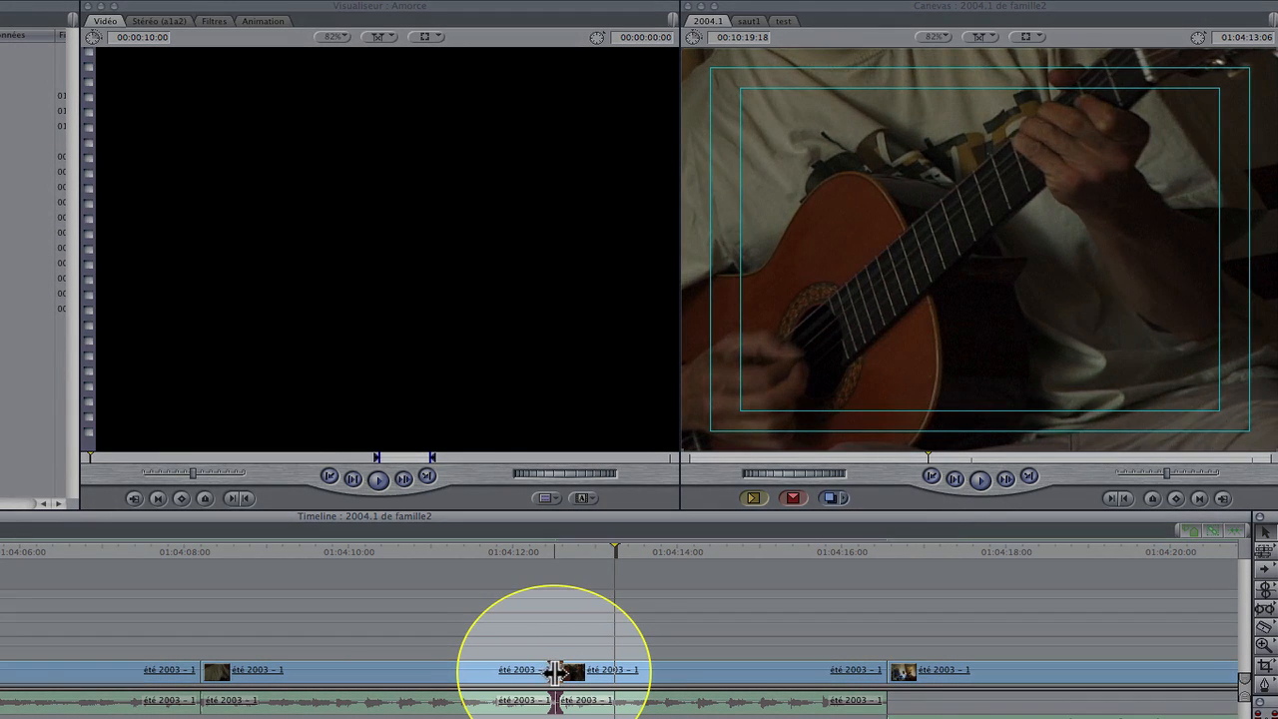
{"action": "double_click", "coordinate": [556, 669]}
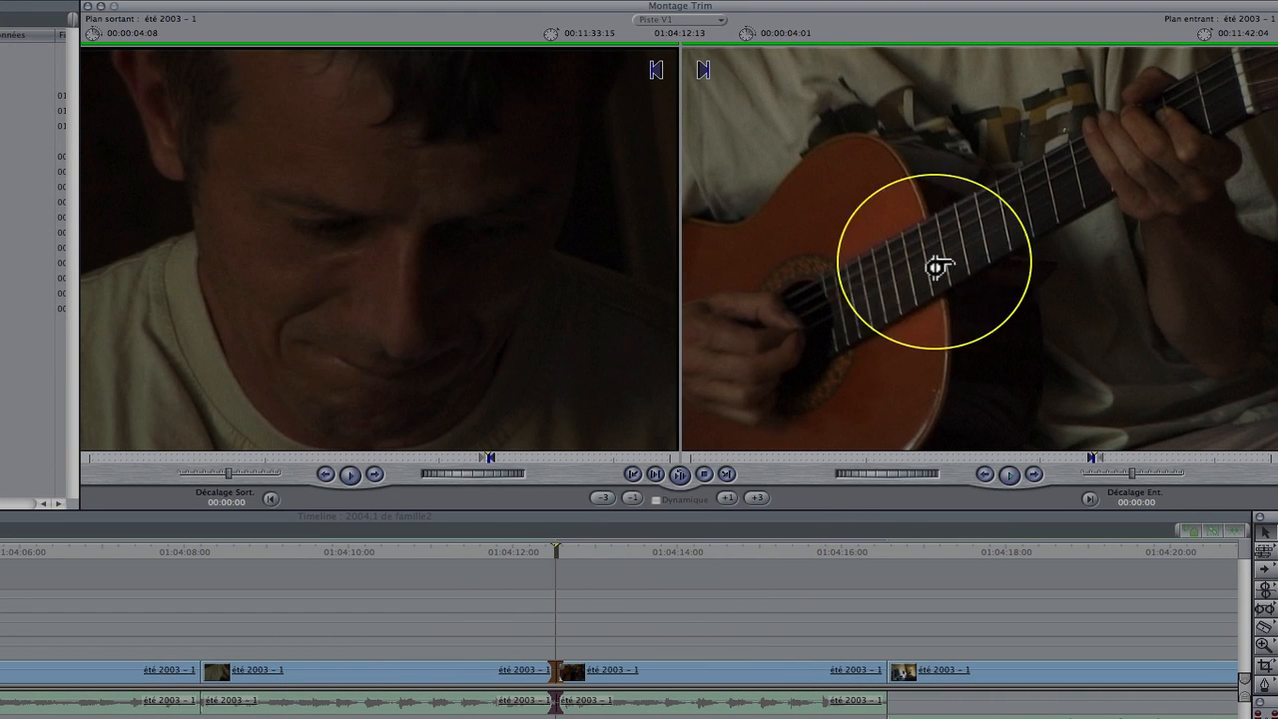
{"action": "left_click", "coordinate": [928, 196]}
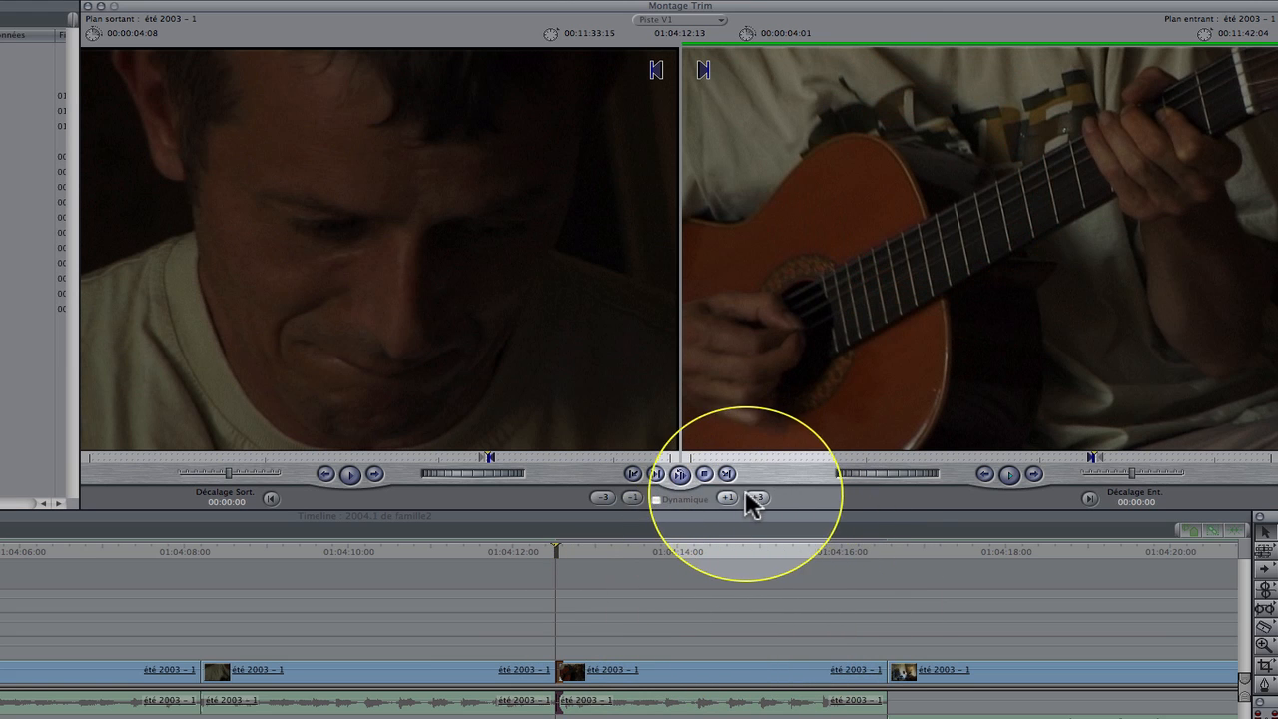
{"action": "left_click", "coordinate": [631, 498]}
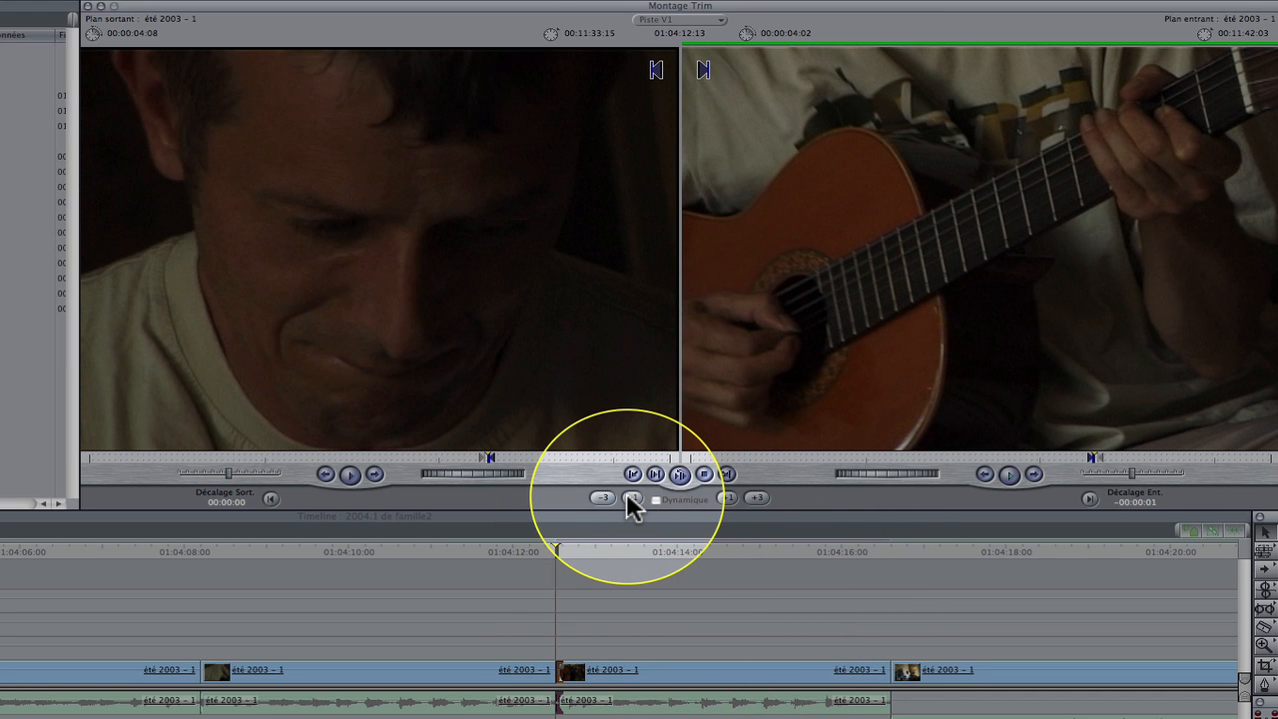
{"action": "left_click", "coordinate": [729, 498]}
{"action": "left_click", "coordinate": [727, 497]}
{"action": "left_click", "coordinate": [727, 497]}
{"action": "left_click", "coordinate": [727, 497]}
{"action": "left_click", "coordinate": [727, 497]}
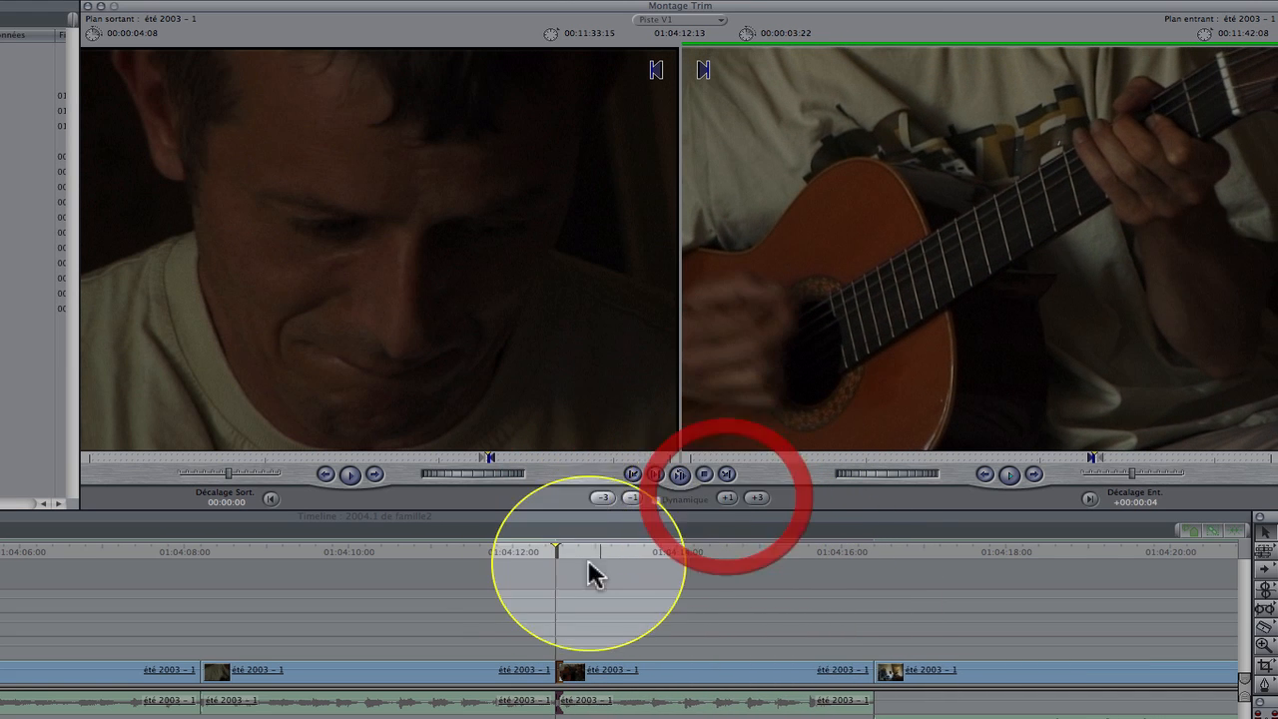
- Loop playback around the edit while rippling the incoming guitar clip's start forward one frame at a time to a +11 frame offset
{"action": "left_click", "coordinate": [681, 476]}
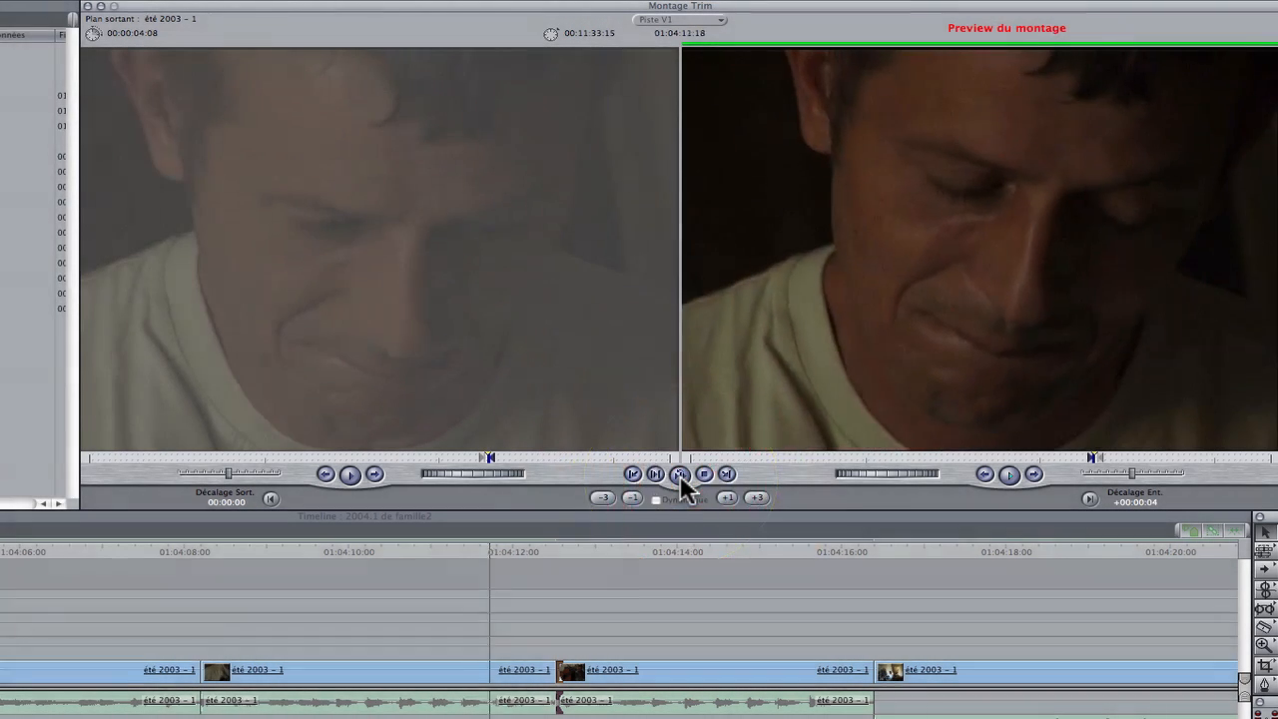
{"action": "left_click", "coordinate": [728, 498]}
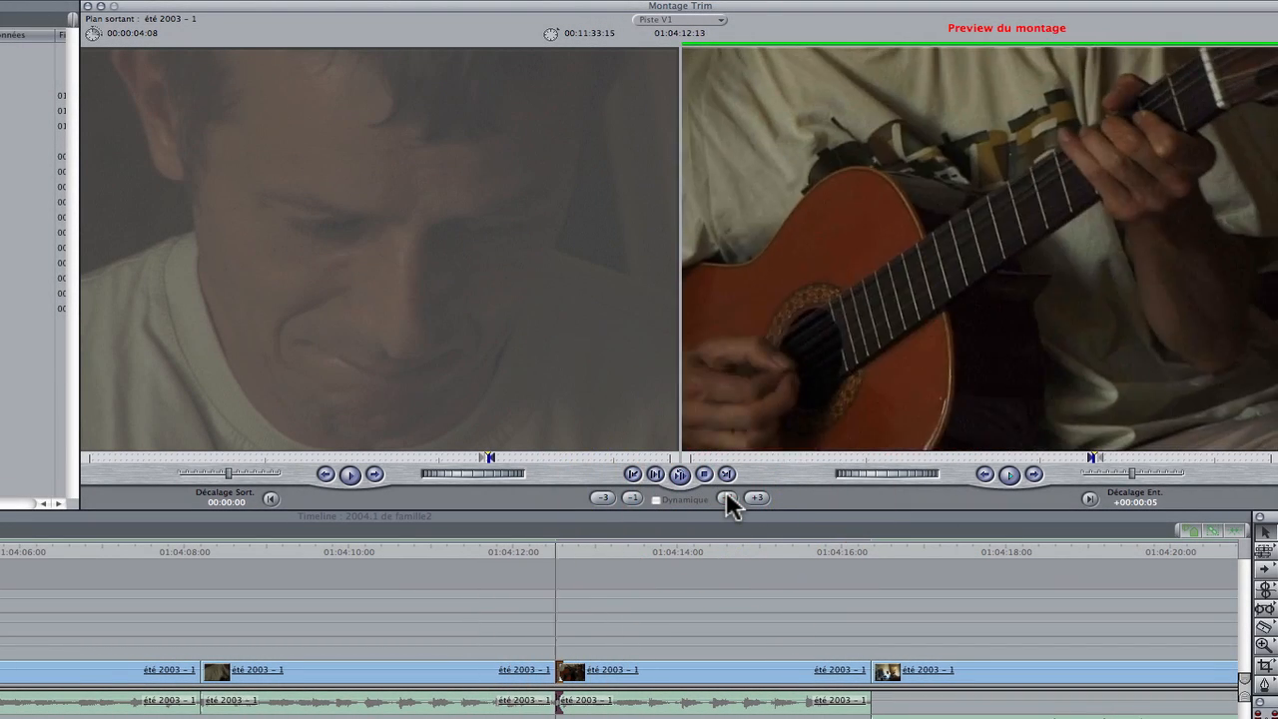
{"action": "left_click", "coordinate": [728, 498]}
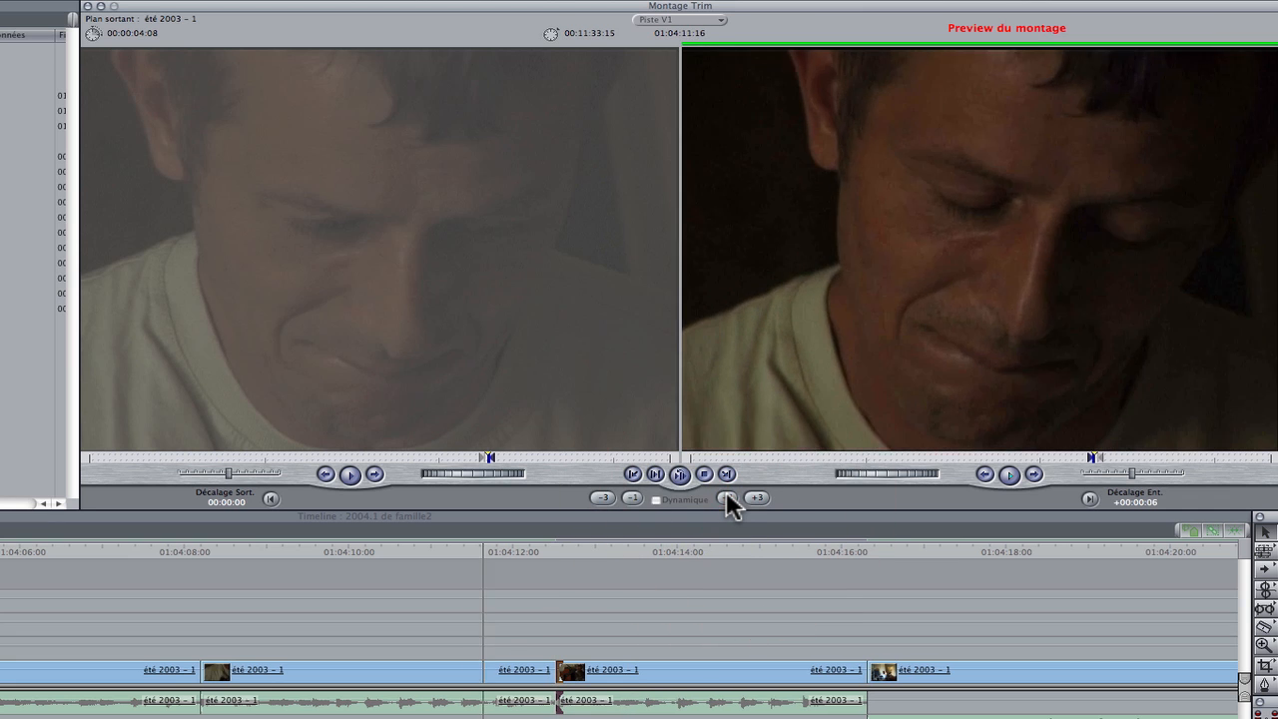
{"action": "left_click", "coordinate": [727, 498]}
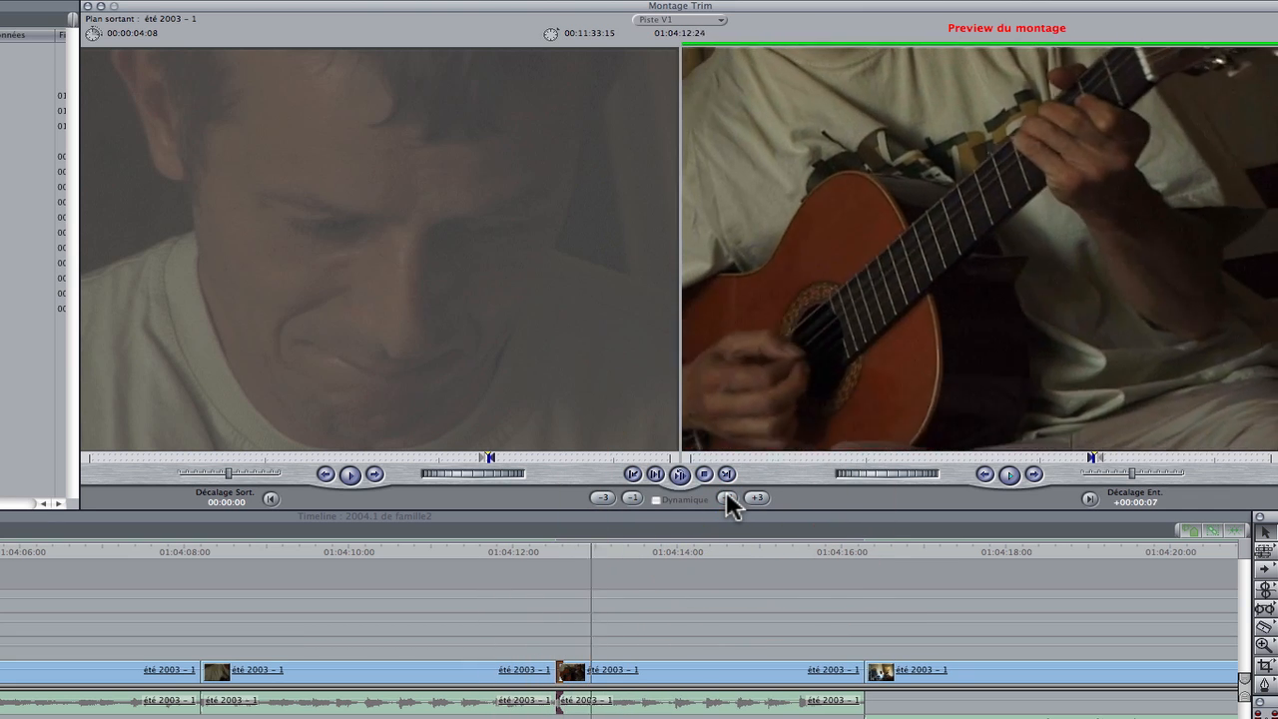
{"action": "left_click", "coordinate": [728, 498]}
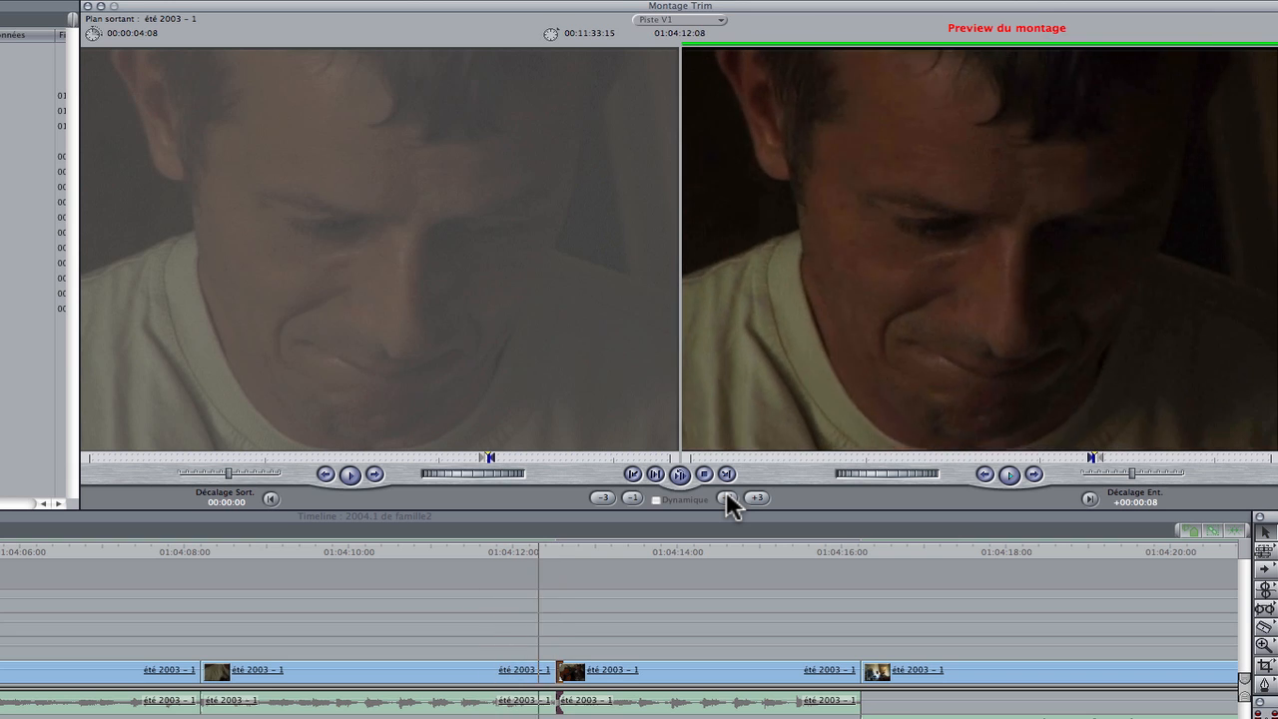
{"action": "left_click", "coordinate": [728, 498]}
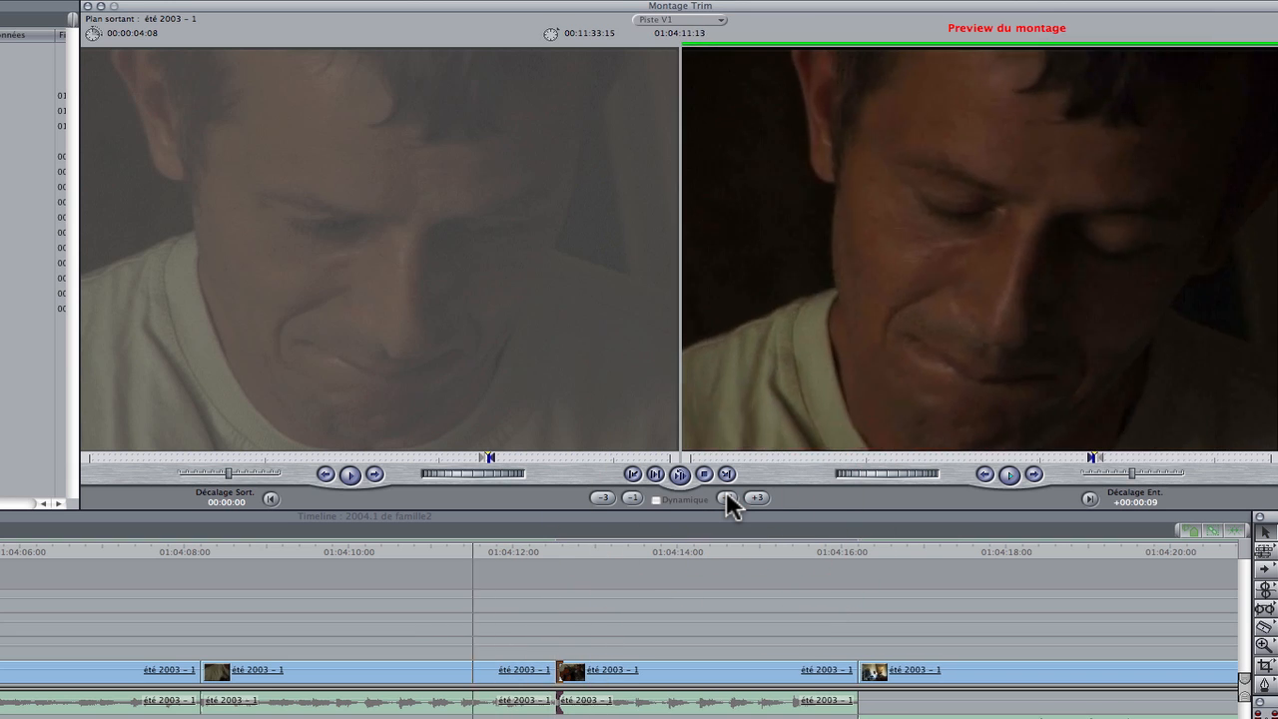
{"action": "left_click", "coordinate": [728, 498]}
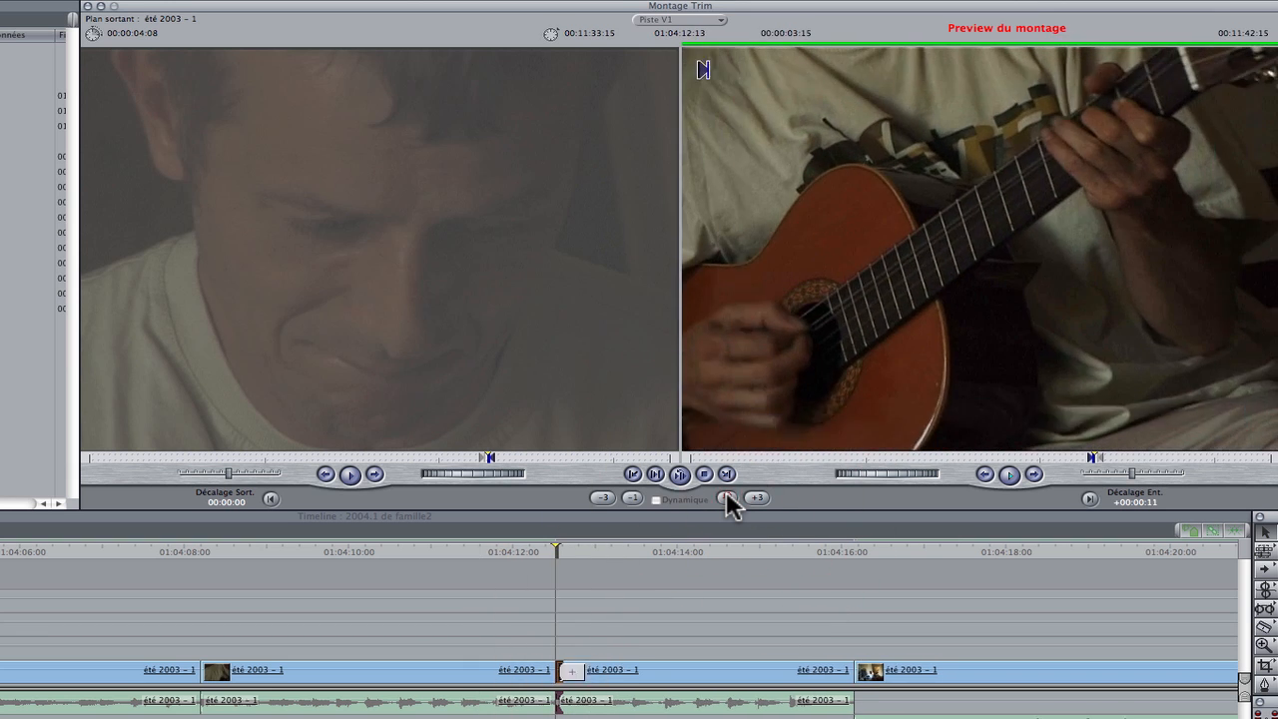
{"action": "left_click", "coordinate": [727, 498]}
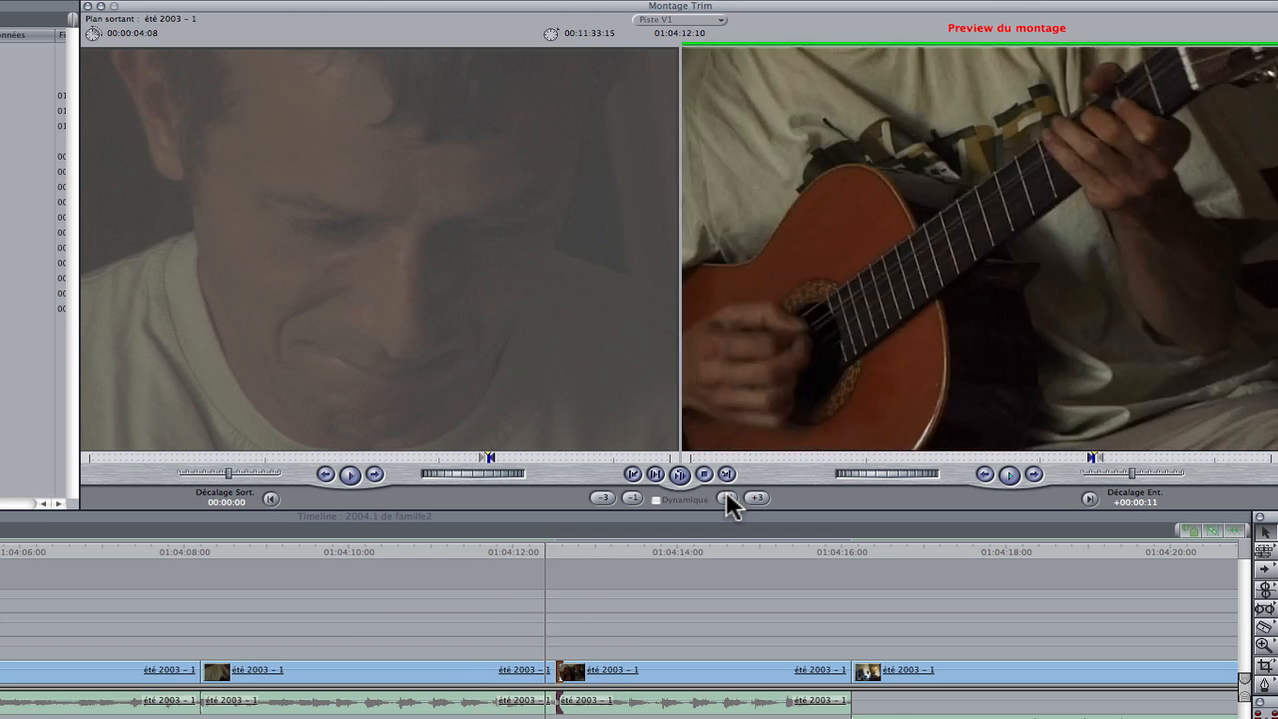
- Try incoming offsets of +13 and +12 frames and replay the loop around the edit point to judge the movement match
{"action": "left_click", "coordinate": [726, 494]}
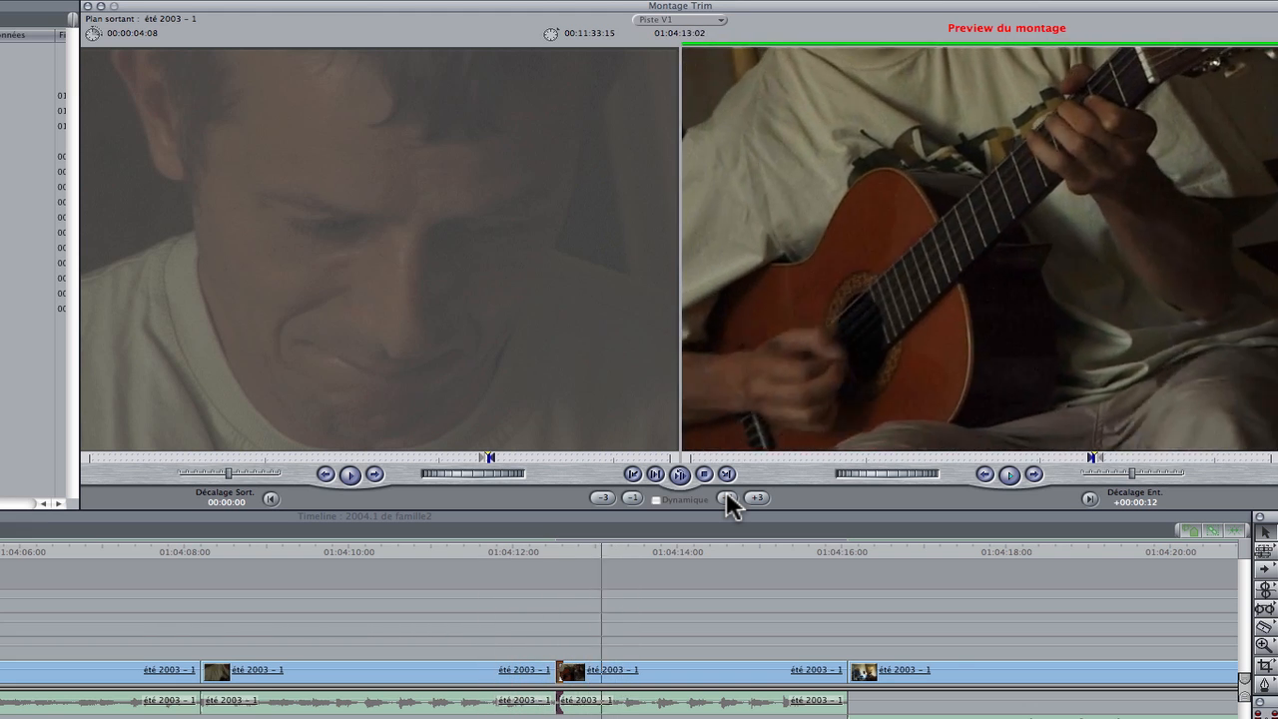
{"action": "left_click", "coordinate": [727, 496]}
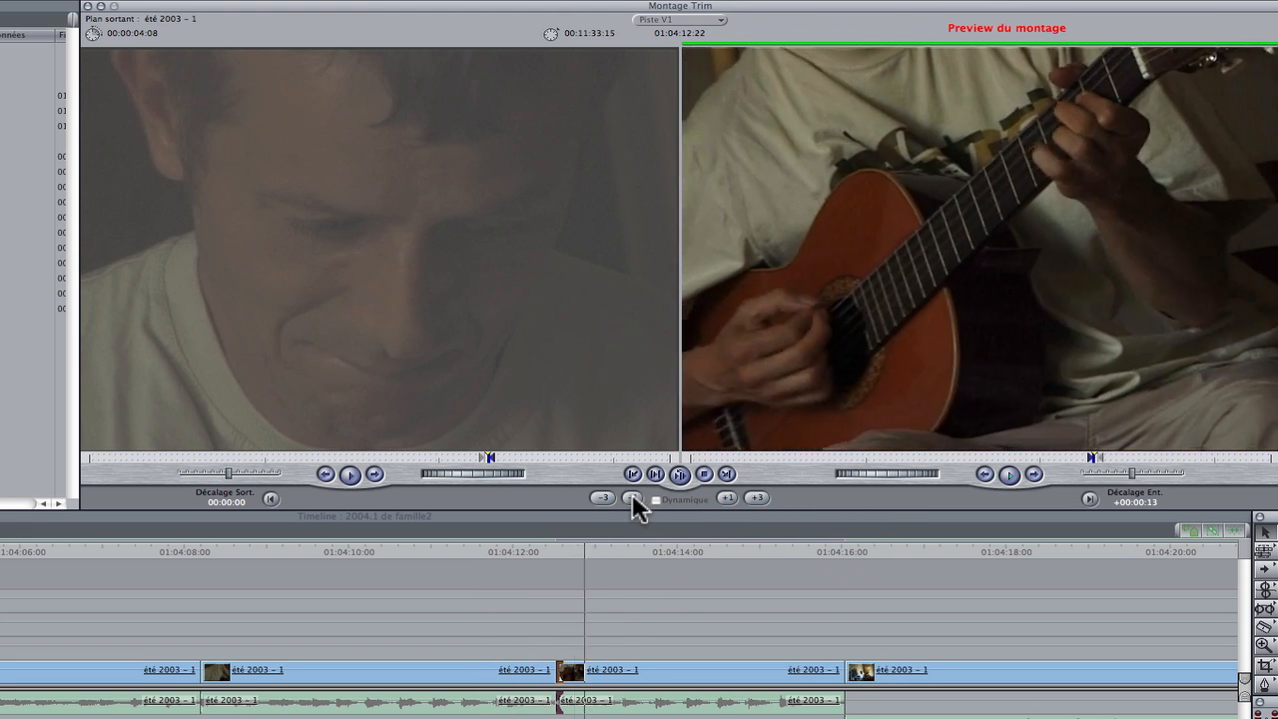
{"action": "left_click", "coordinate": [627, 501]}
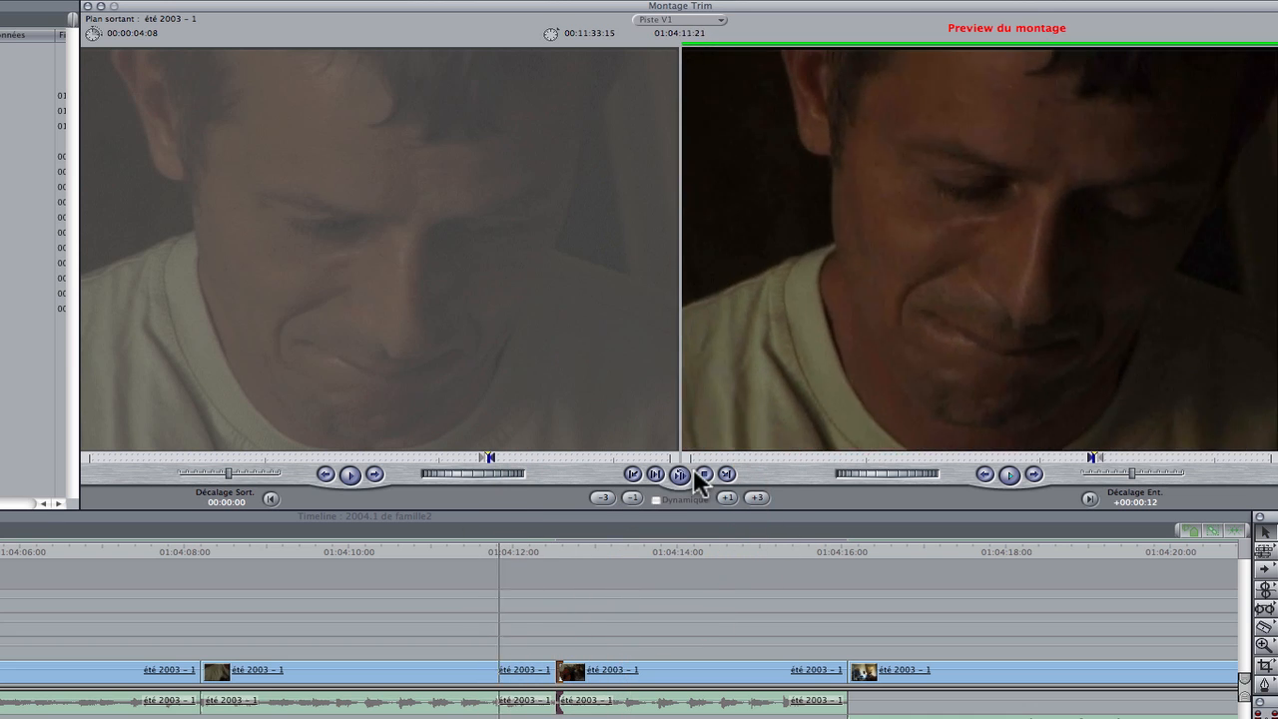
{"action": "left_click", "coordinate": [681, 475]}
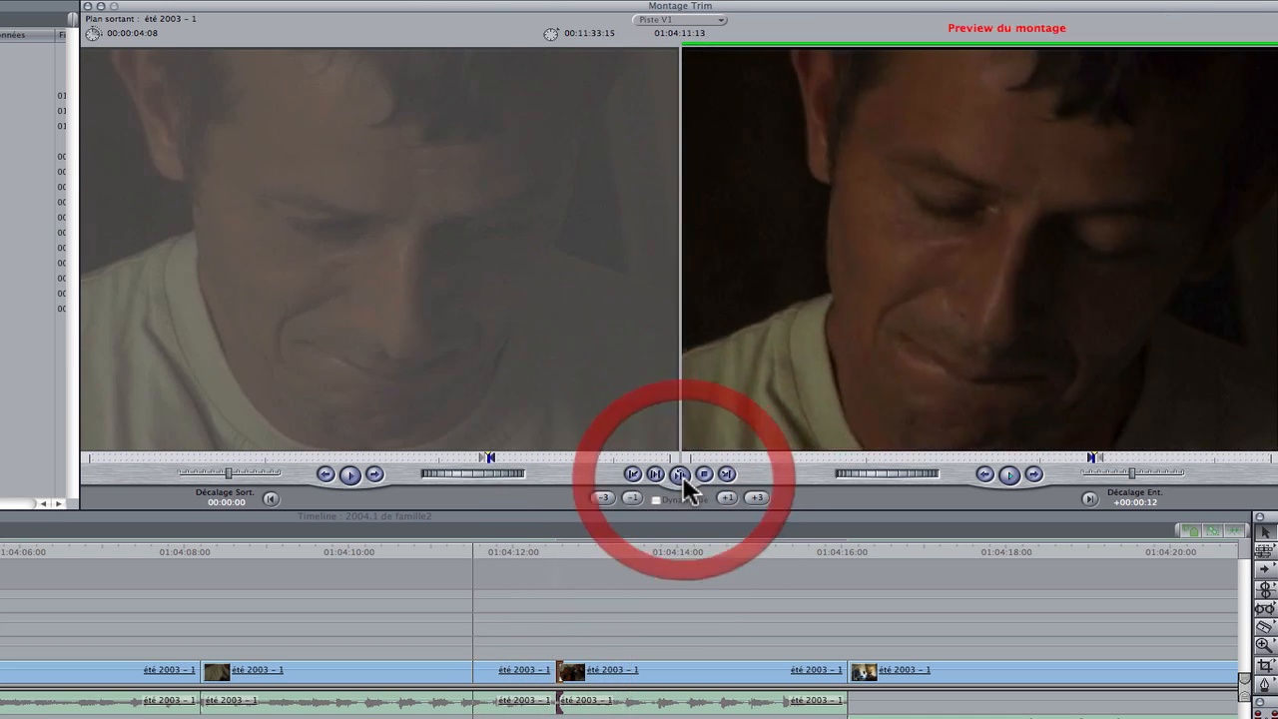
{"action": "left_click", "coordinate": [680, 477]}
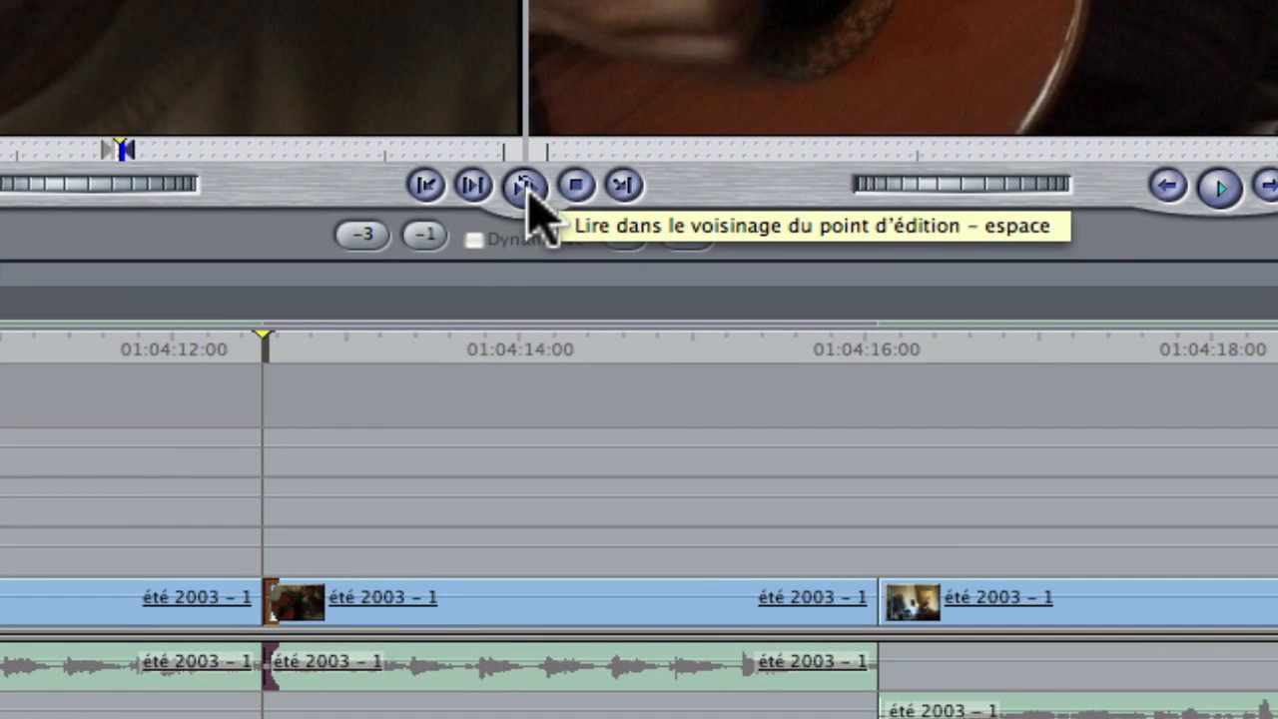
{"action": "left_click", "coordinate": [527, 186]}
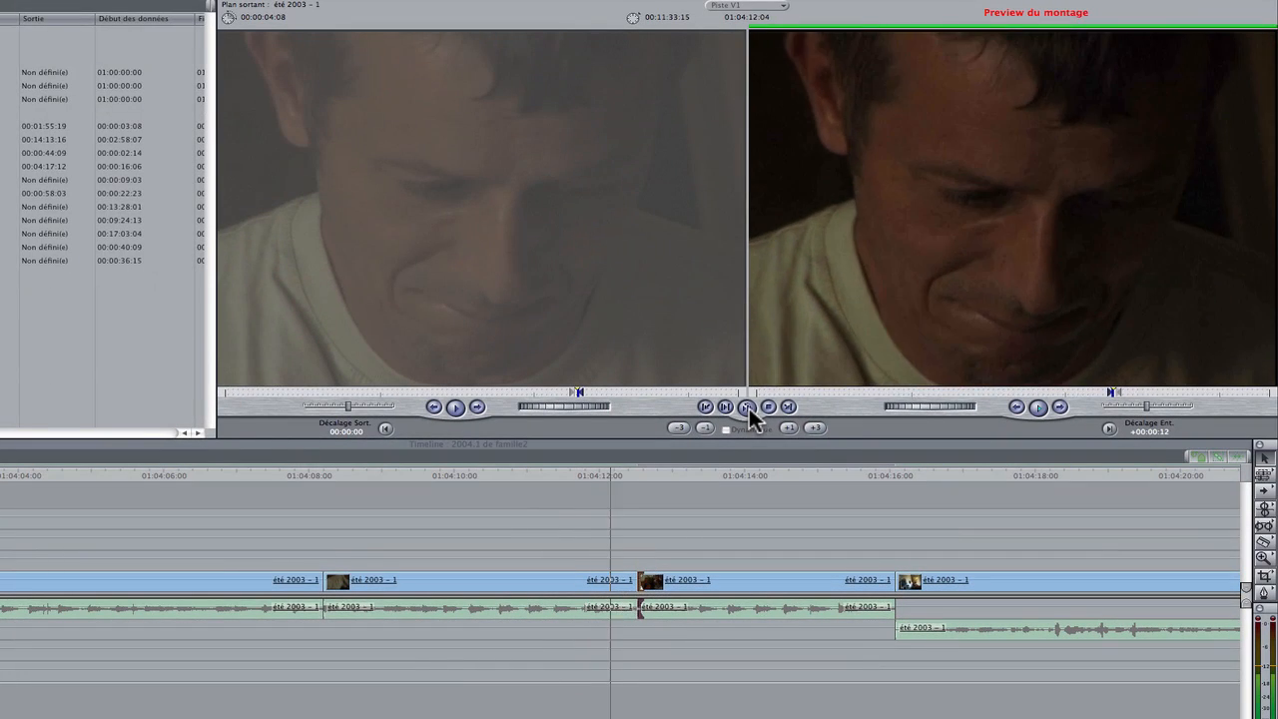
- Compare incoming offsets of +9, +10 and +12 frames during the looped preview and settle on +11 frames
{"action": "left_click", "coordinate": [678, 428]}
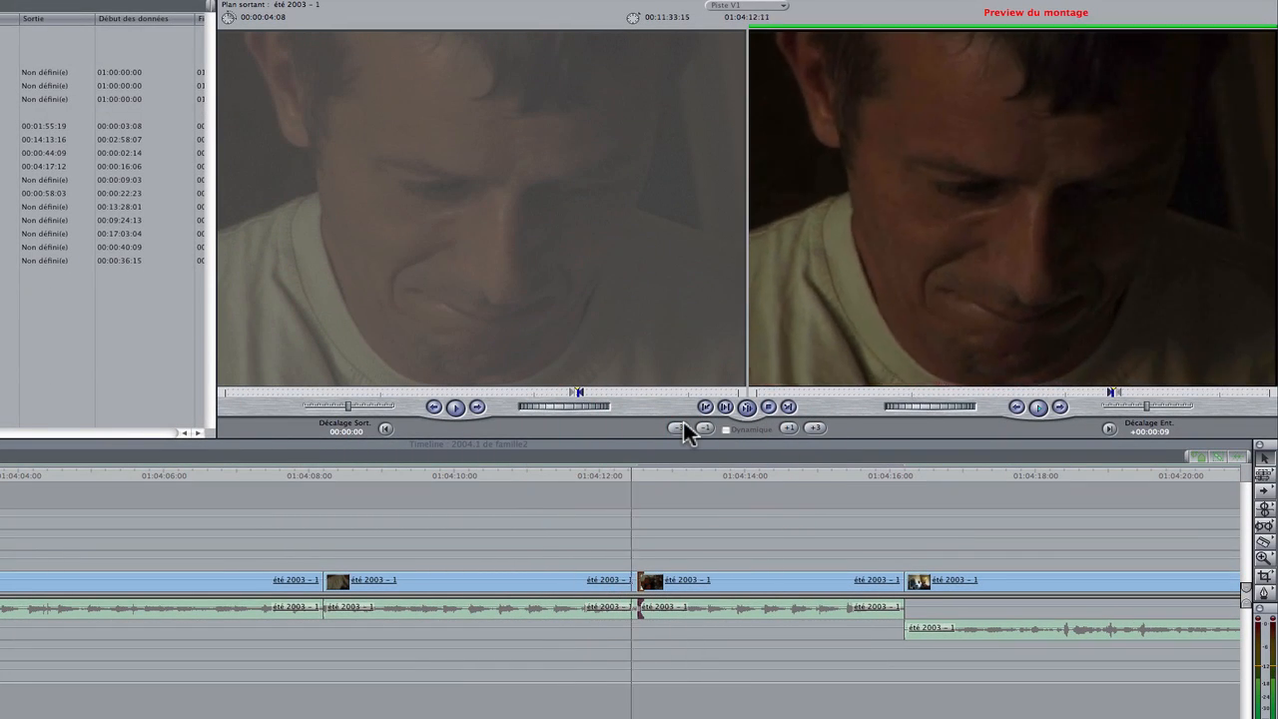
{"action": "left_click", "coordinate": [789, 429]}
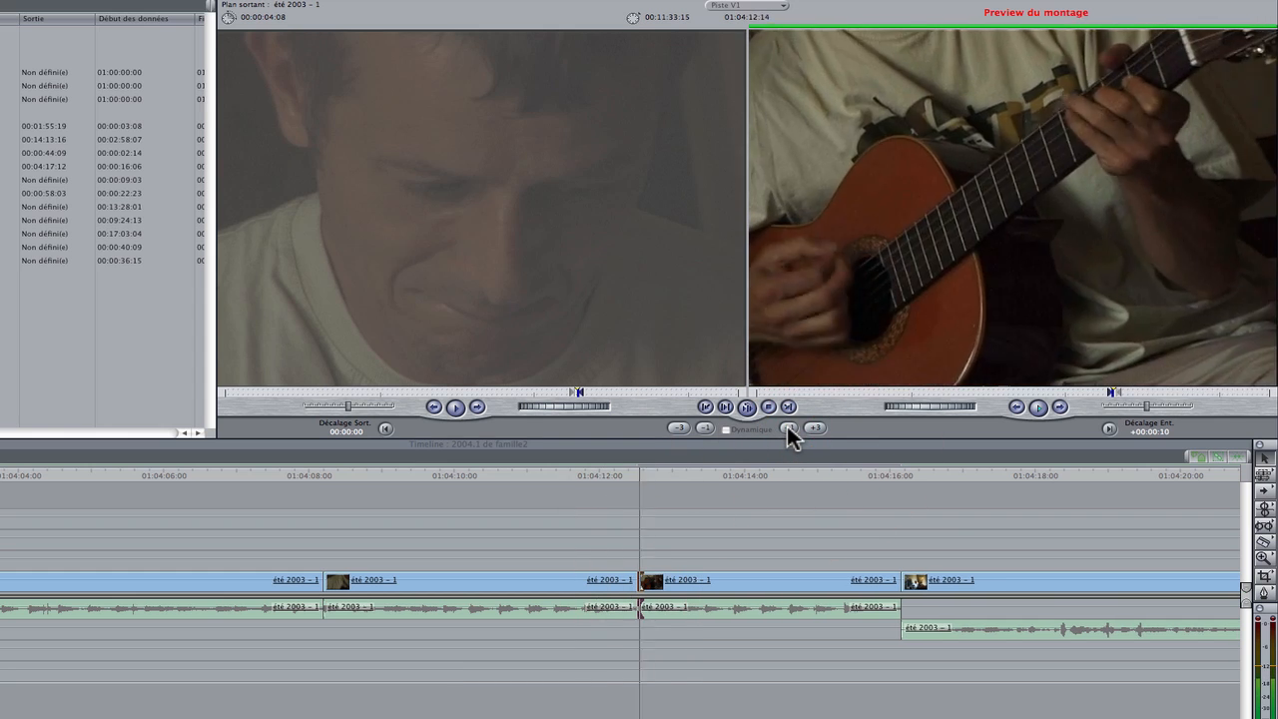
{"action": "left_click", "coordinate": [788, 429]}
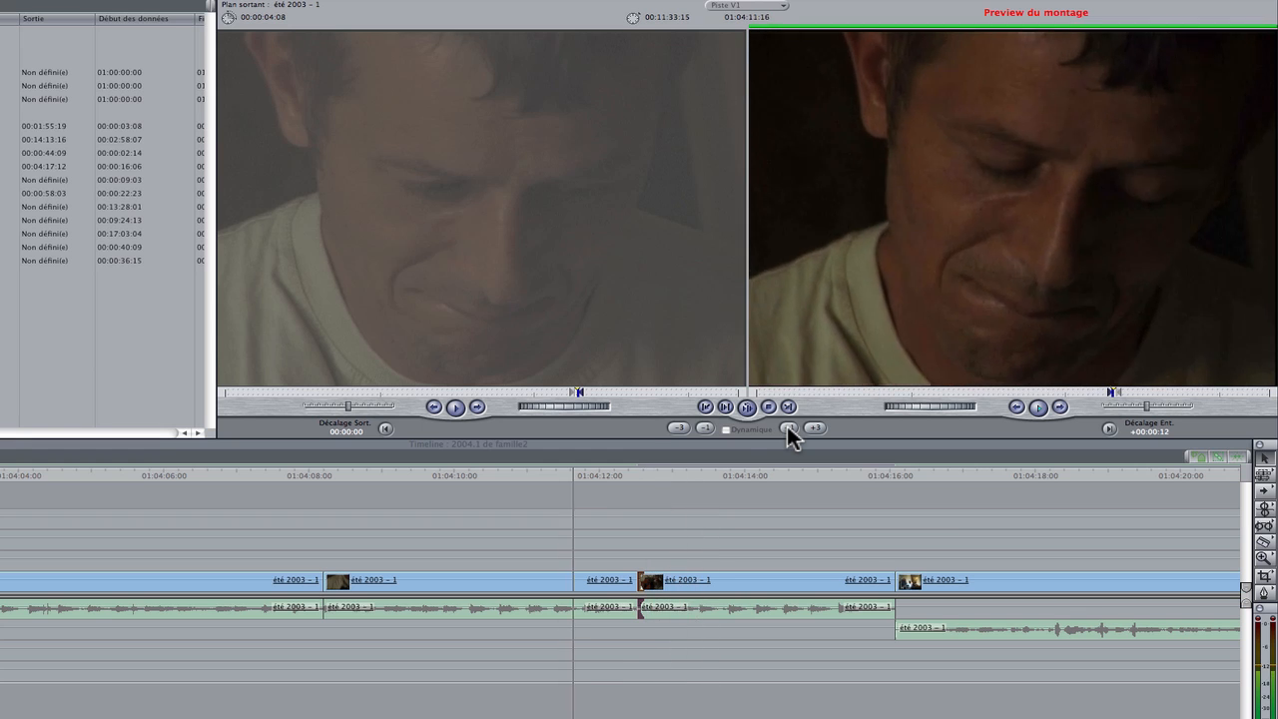
{"action": "left_click", "coordinate": [707, 428]}
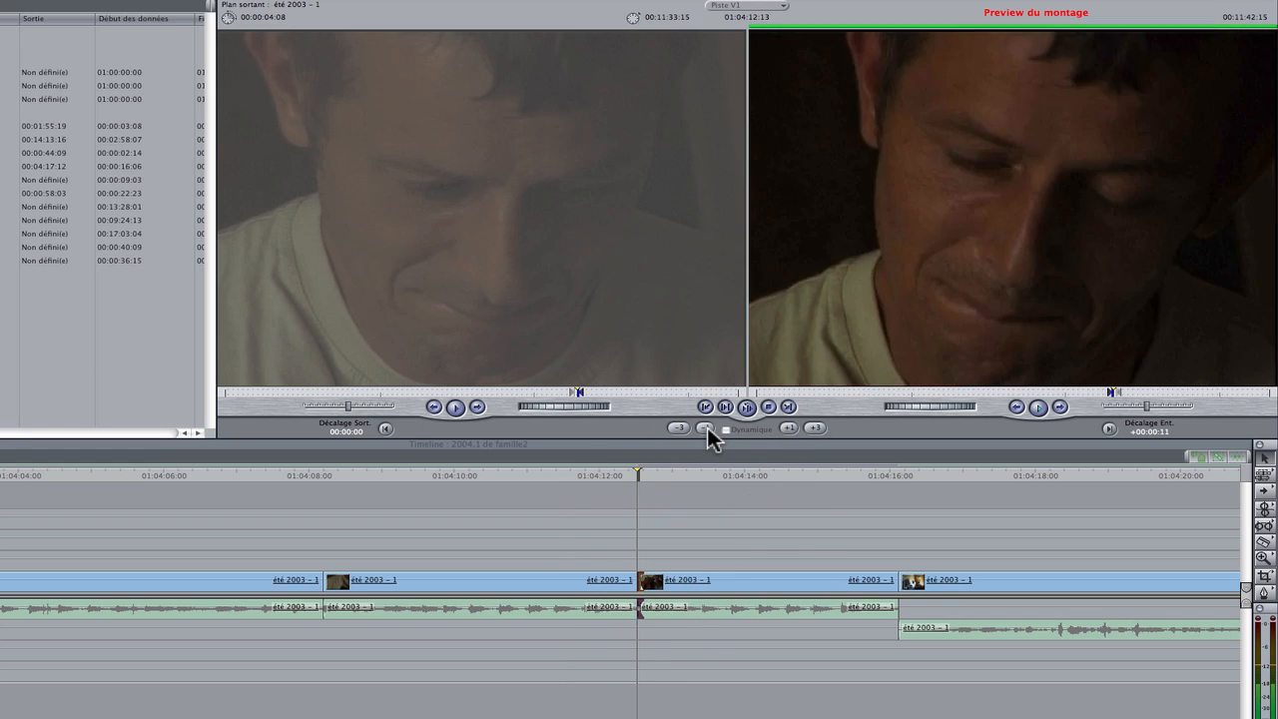
{"action": "left_click", "coordinate": [787, 429]}
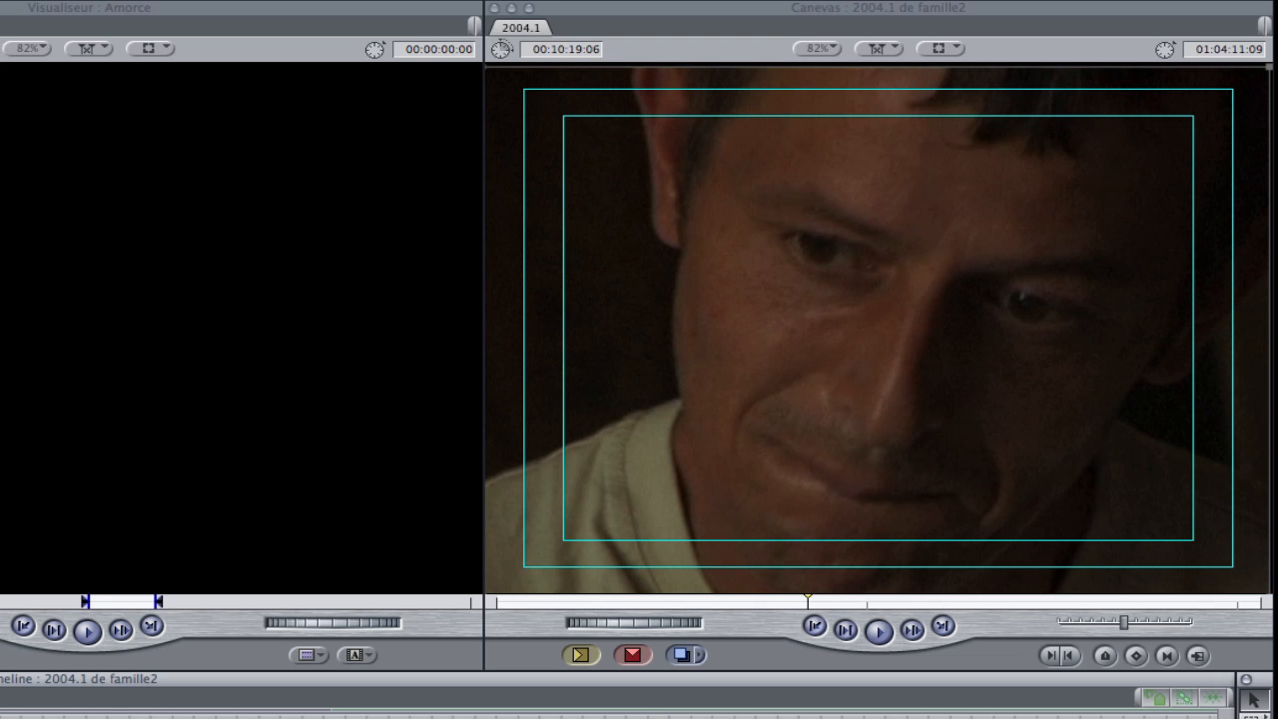
- Play the sequence from about 01:04:11:00 through the cut into the guitar shot to review the trimmed transition
{"action": "key", "text": "shift+Left"}
{"action": "key", "text": "space"}
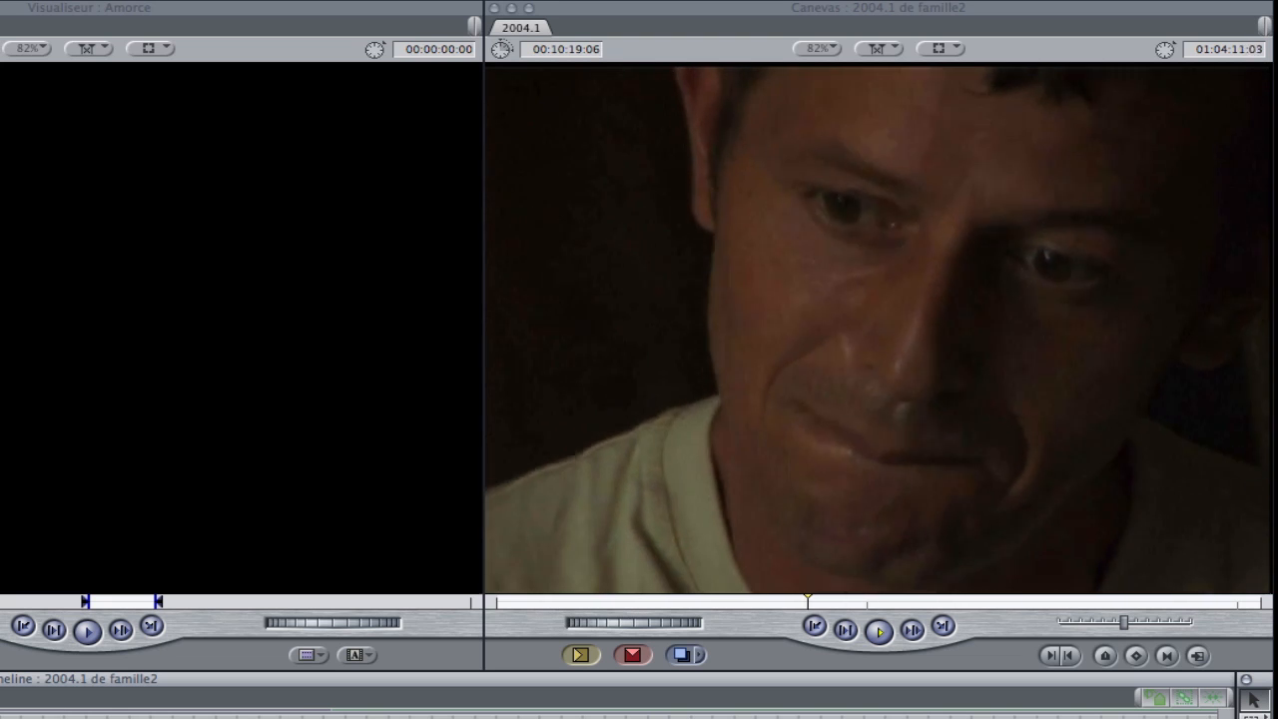
{"action": "key", "text": "space"}
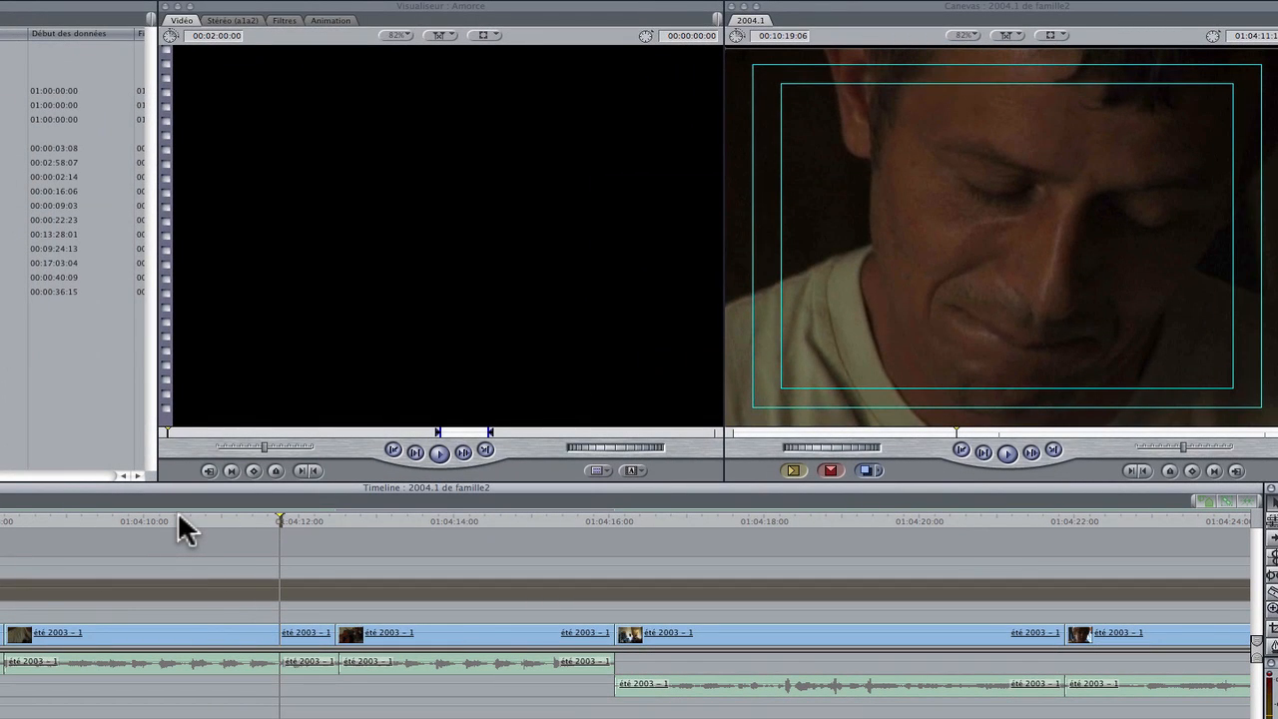
{"action": "key", "text": "space"}
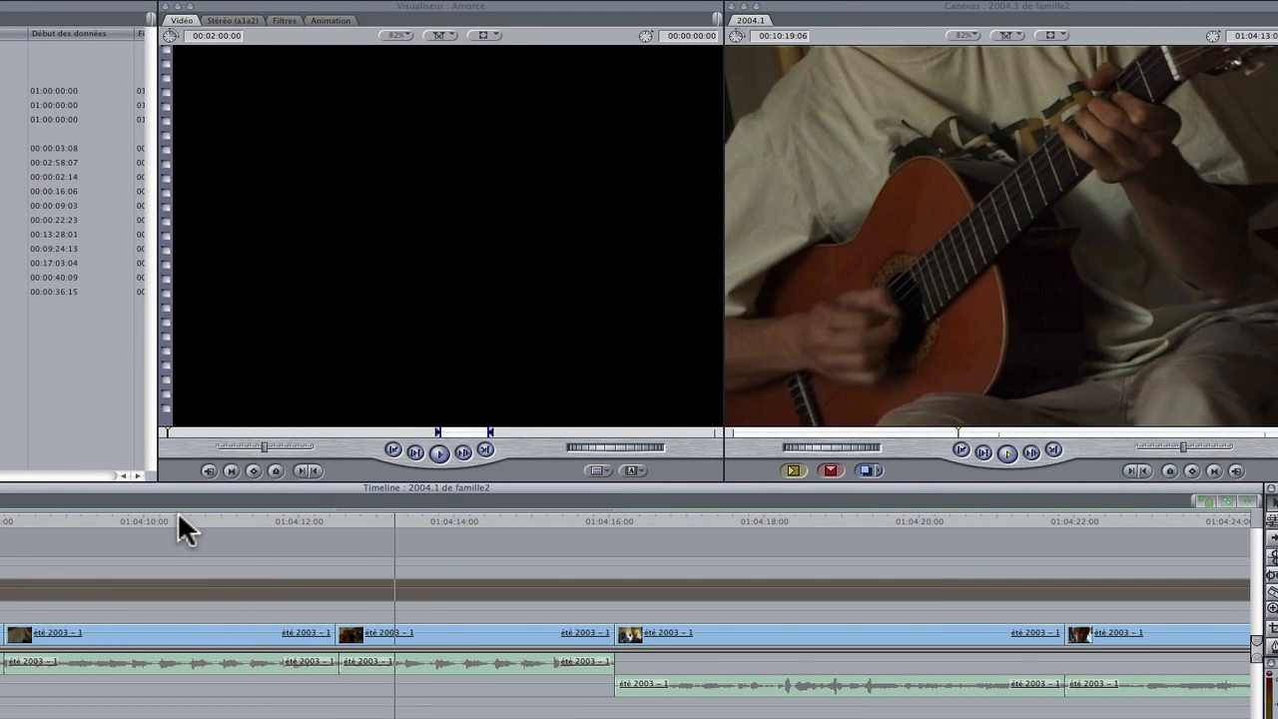
{"action": "key", "text": "space"}
- Lock audio track A1 and open only the V1 video cut at 01:04:12:12 in the Trim Edit window
{"action": "left_click_drag", "start_coordinate": [412, 519], "coordinate": [340, 525]}
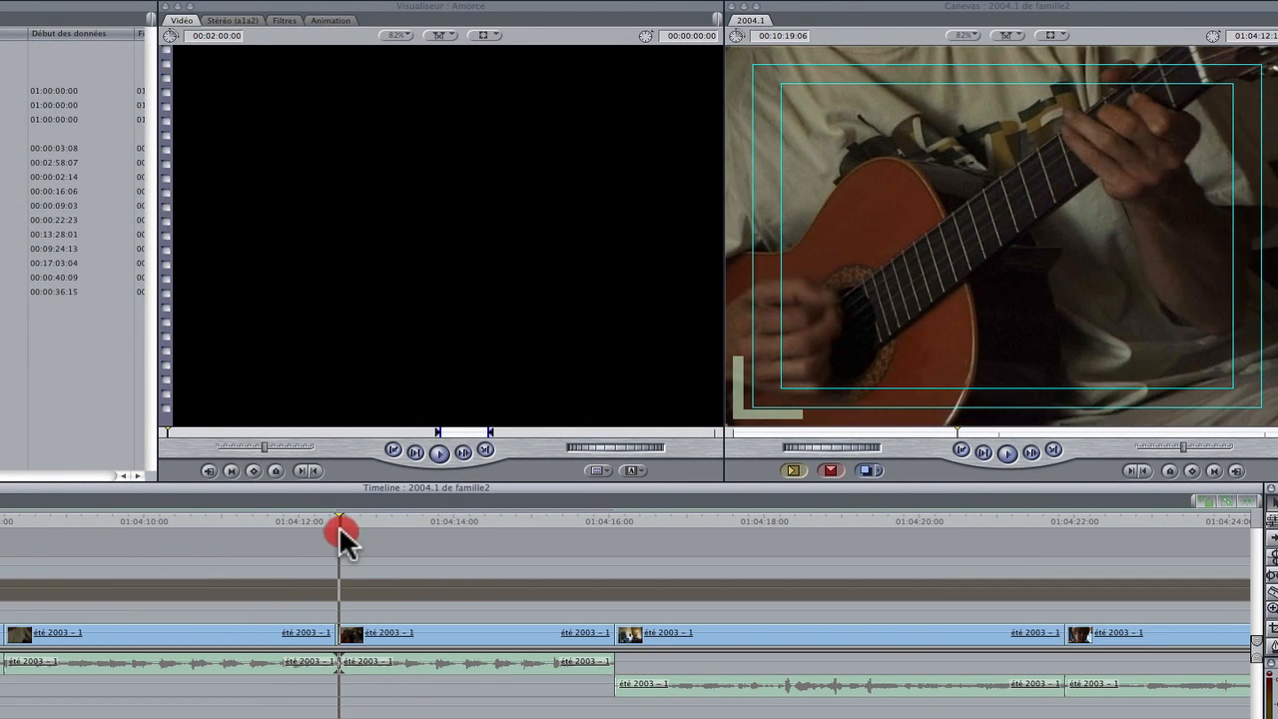
{"action": "double_click", "coordinate": [334, 634]}
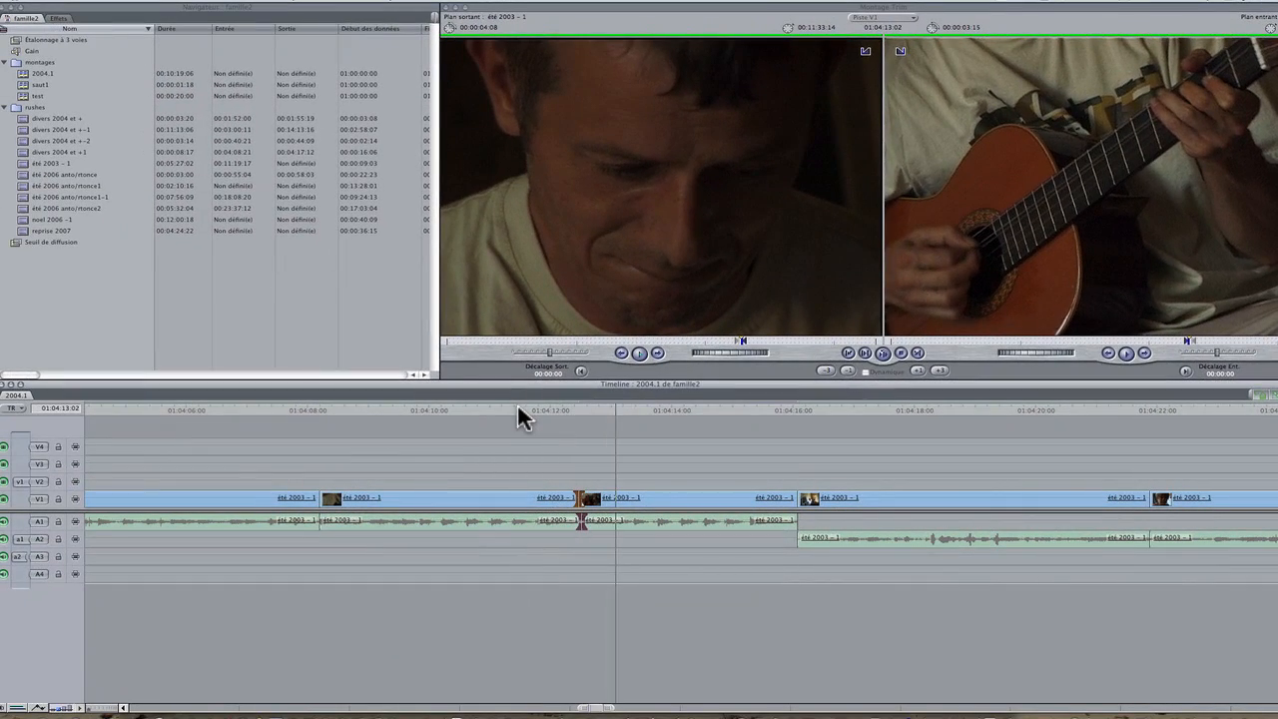
{"action": "key", "text": "space"}
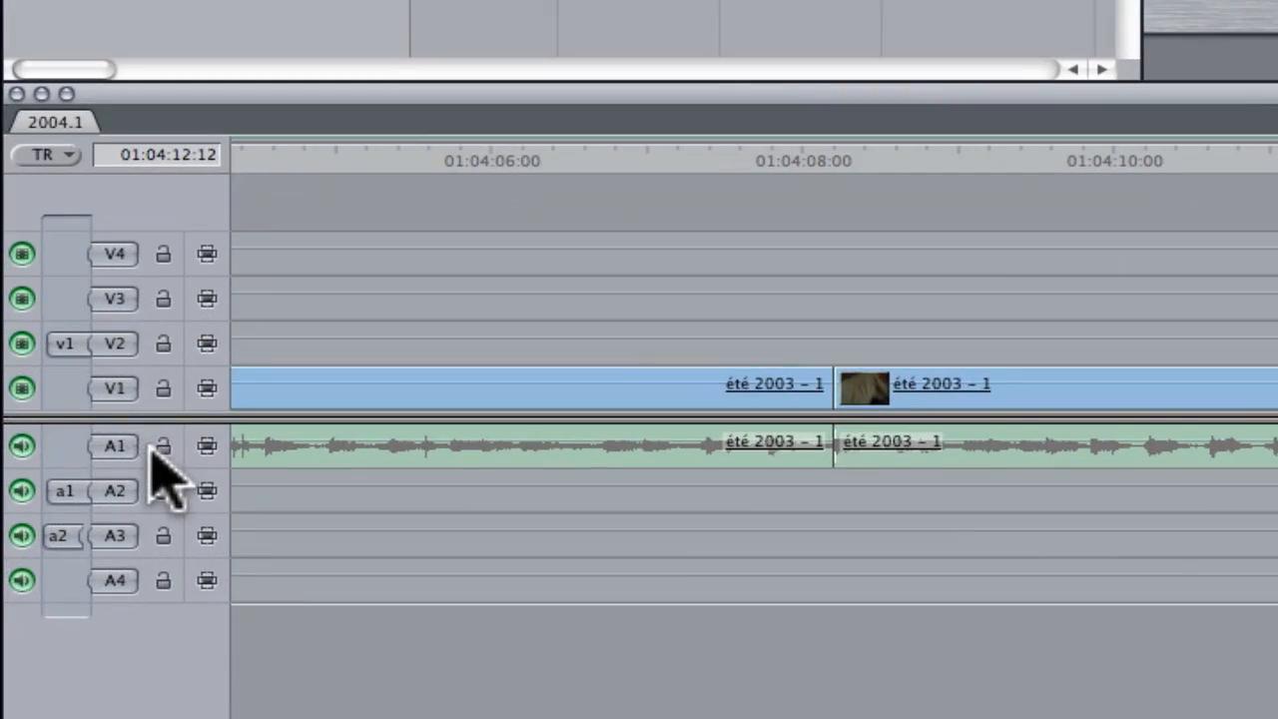
{"action": "left_click", "coordinate": [58, 521]}
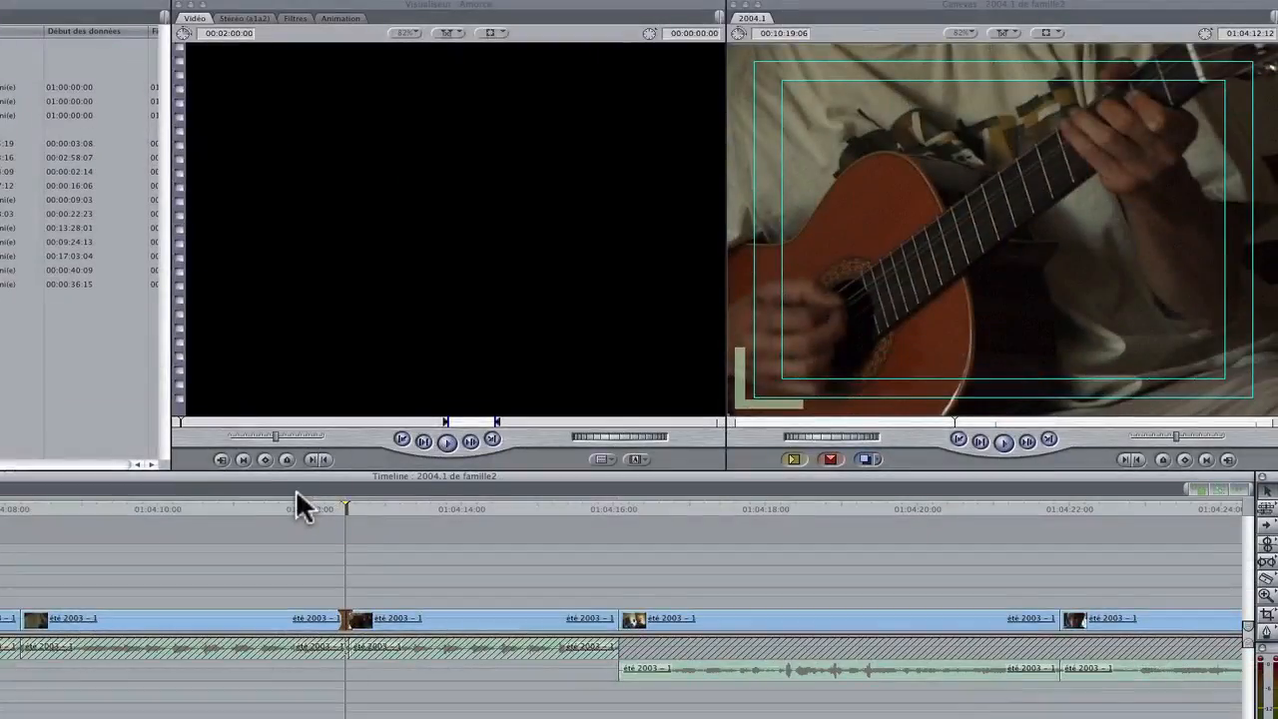
{"action": "left_click", "coordinate": [1154, 213]}
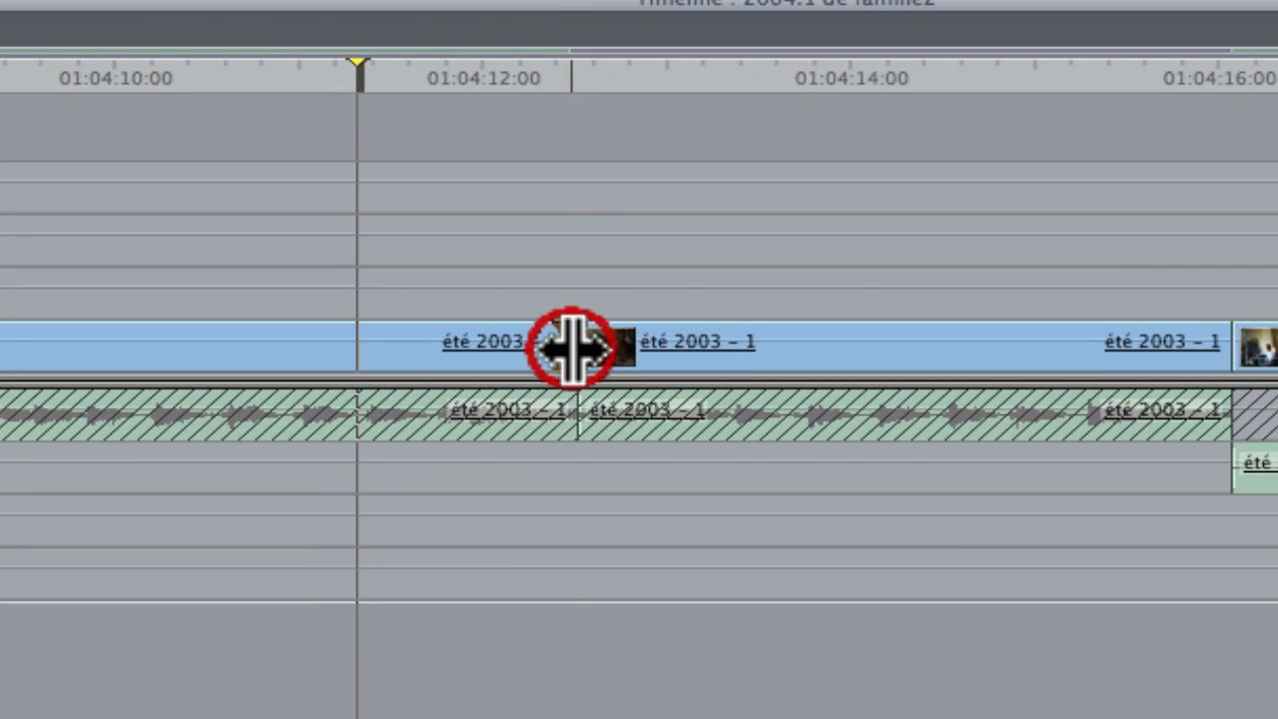
{"action": "double_click", "coordinate": [571, 346]}
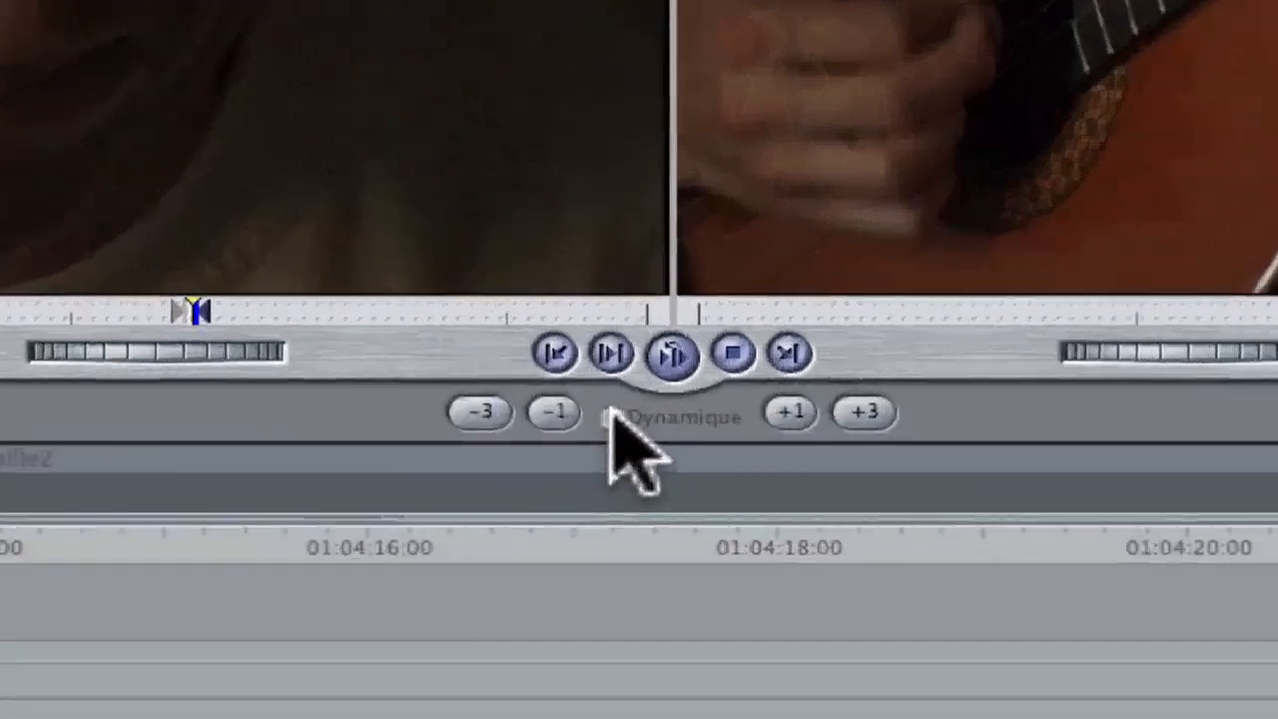
- Enable dynamic trimming and roll the V1 cut 17 frames earlier, to 01:04:11:20, by shuttling through the outgoing shot and stopping on the wanted frame
{"action": "left_click", "coordinate": [637, 511]}
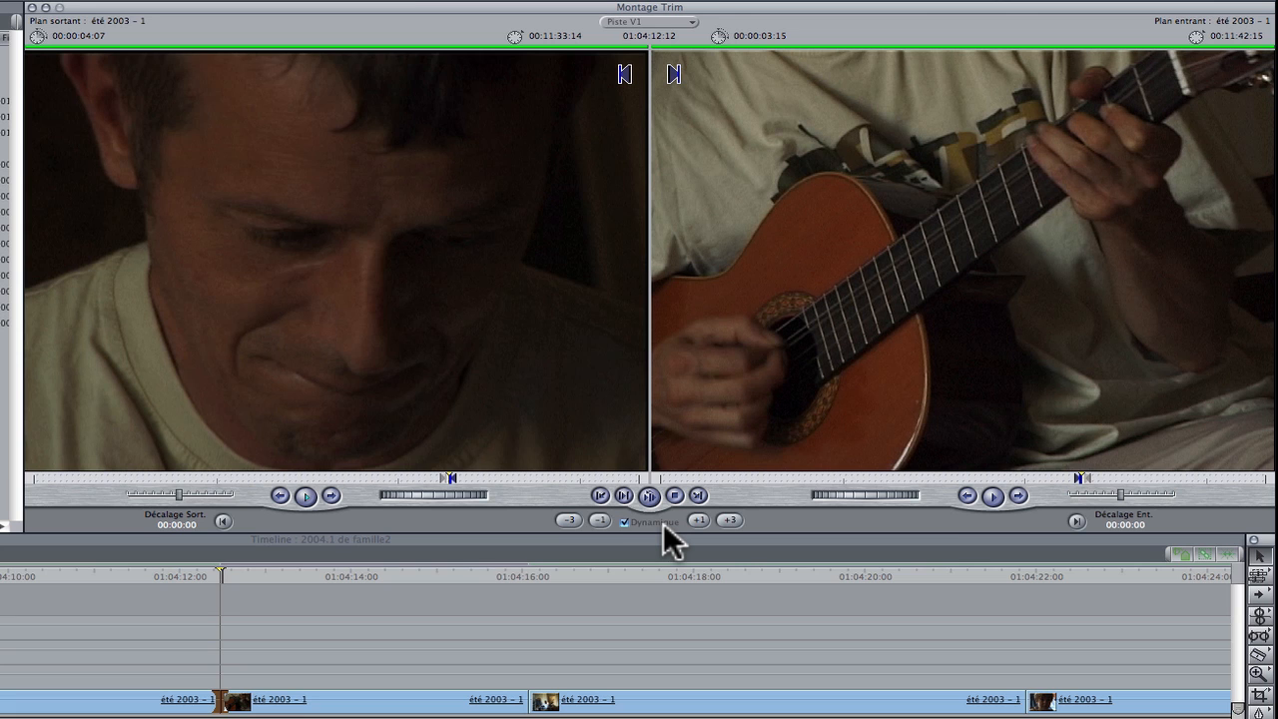
{"action": "key", "text": "j"}
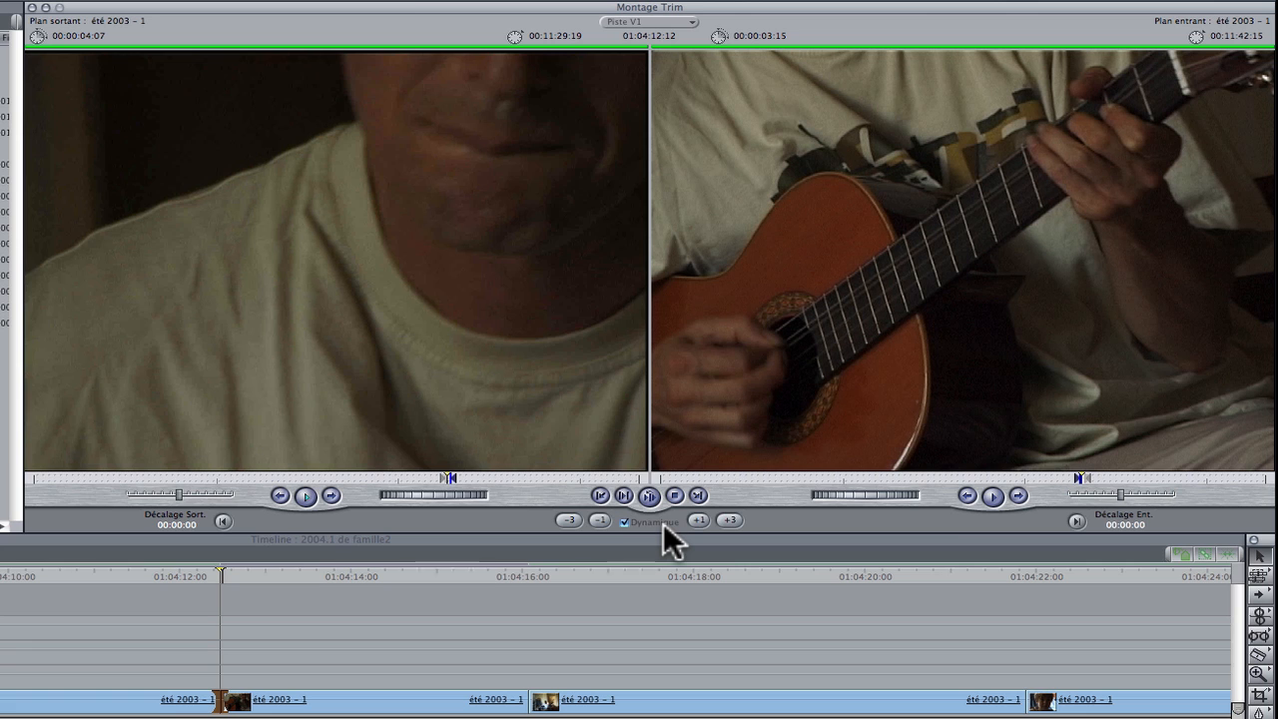
{"action": "key", "text": "l"}
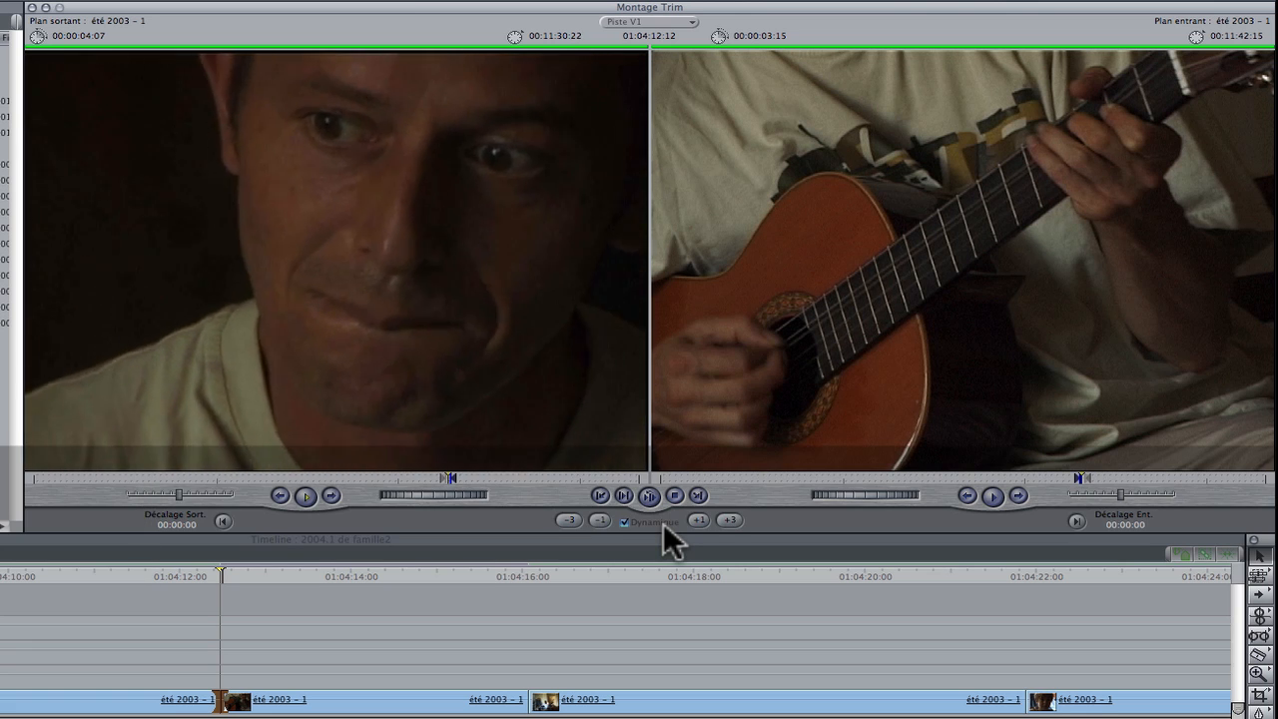
{"action": "key", "text": "k"}
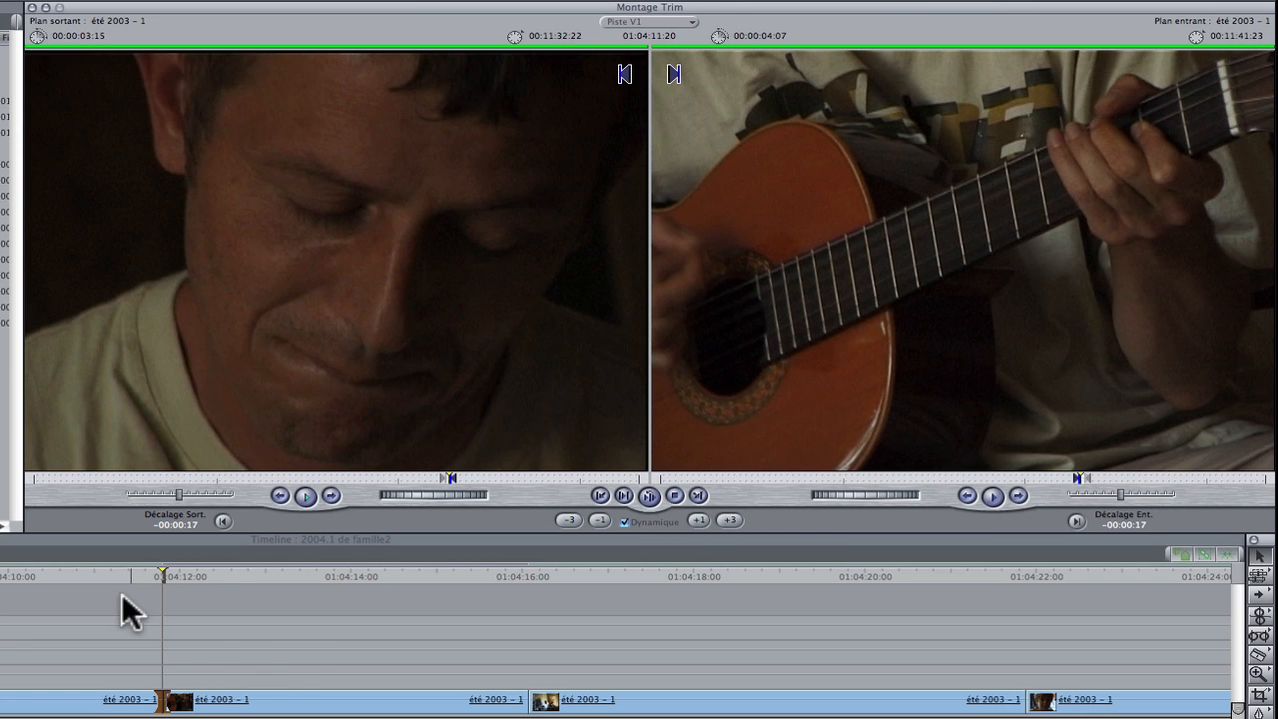
- Play the sequence twice from about one second before the rolled cut to review the man-to-guitar transition
{"action": "left_click", "coordinate": [89, 571]}
{"action": "key", "text": "space"}
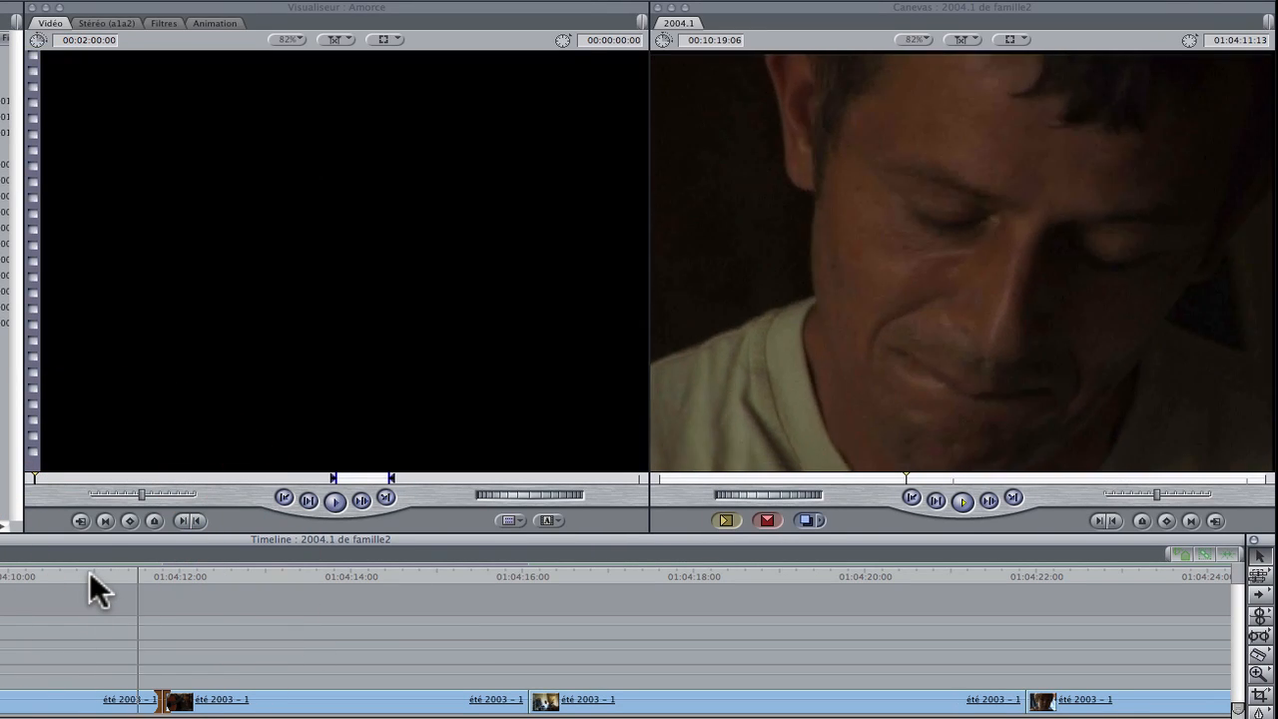
{"action": "left_click", "coordinate": [39, 574]}
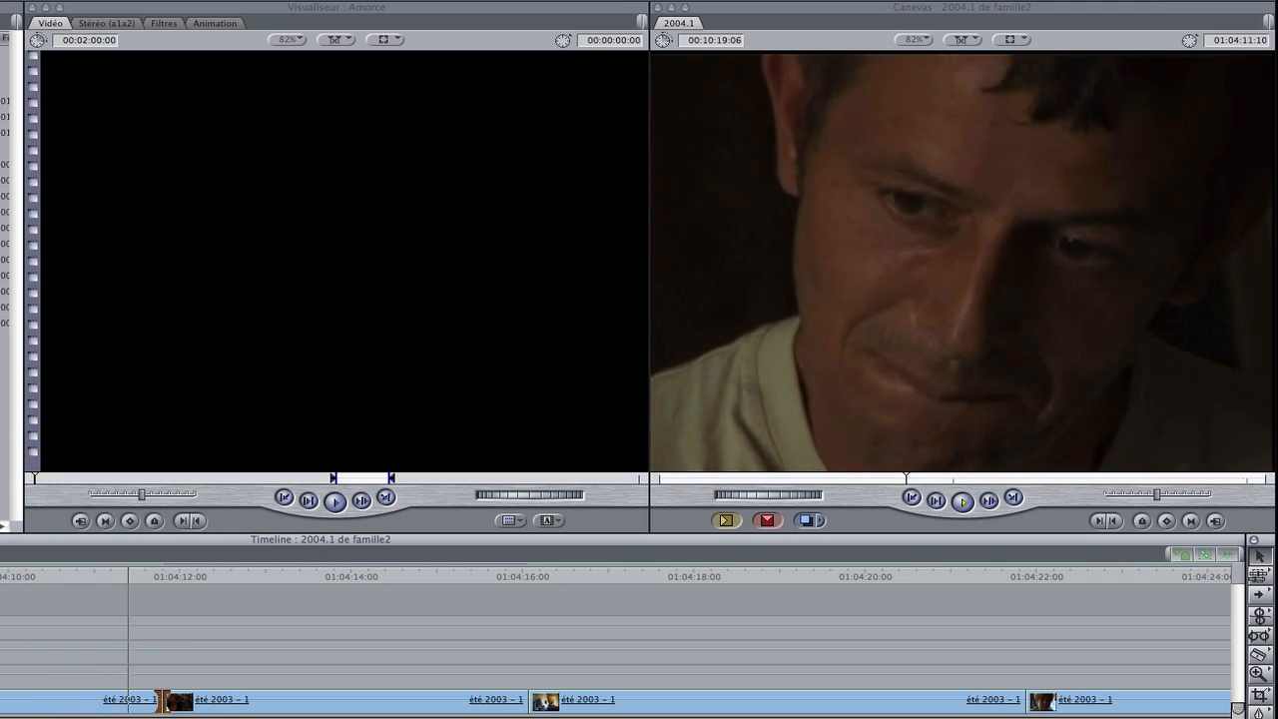
- Reopen the V1 cut in the Trim Edit window and roll it frame by frame, testing −8 and settling on −5 frames at 01:04:11:15
{"action": "double_click", "coordinate": [161, 701]}
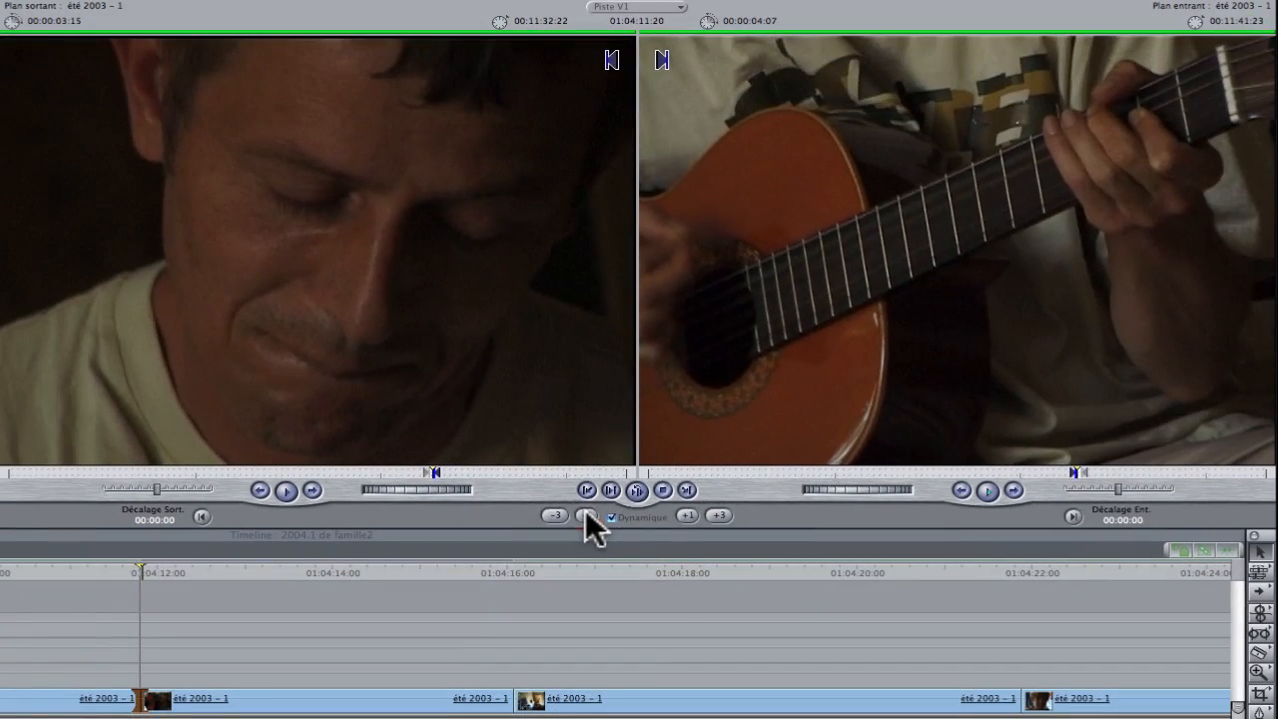
{"action": "left_click", "coordinate": [606, 571]}
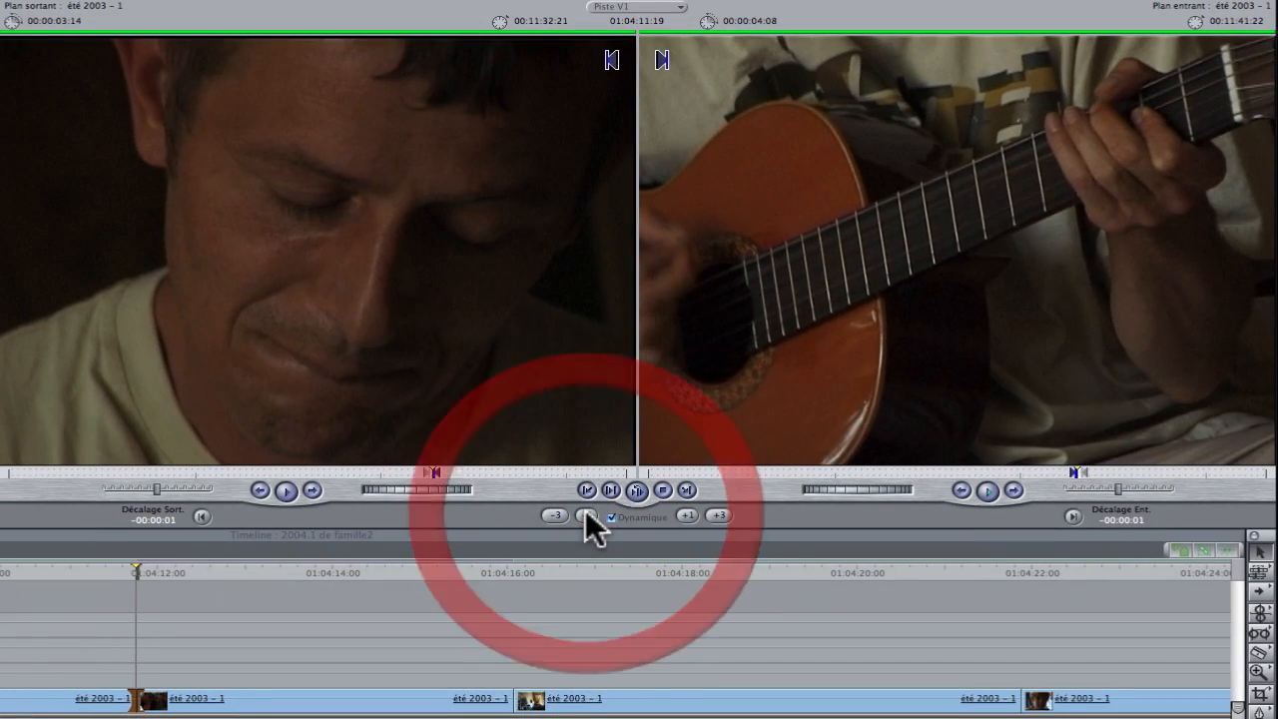
{"action": "left_click", "coordinate": [606, 571]}
{"action": "left_click", "coordinate": [586, 514]}
{"action": "left_click", "coordinate": [585, 514]}
{"action": "left_click", "coordinate": [586, 514]}
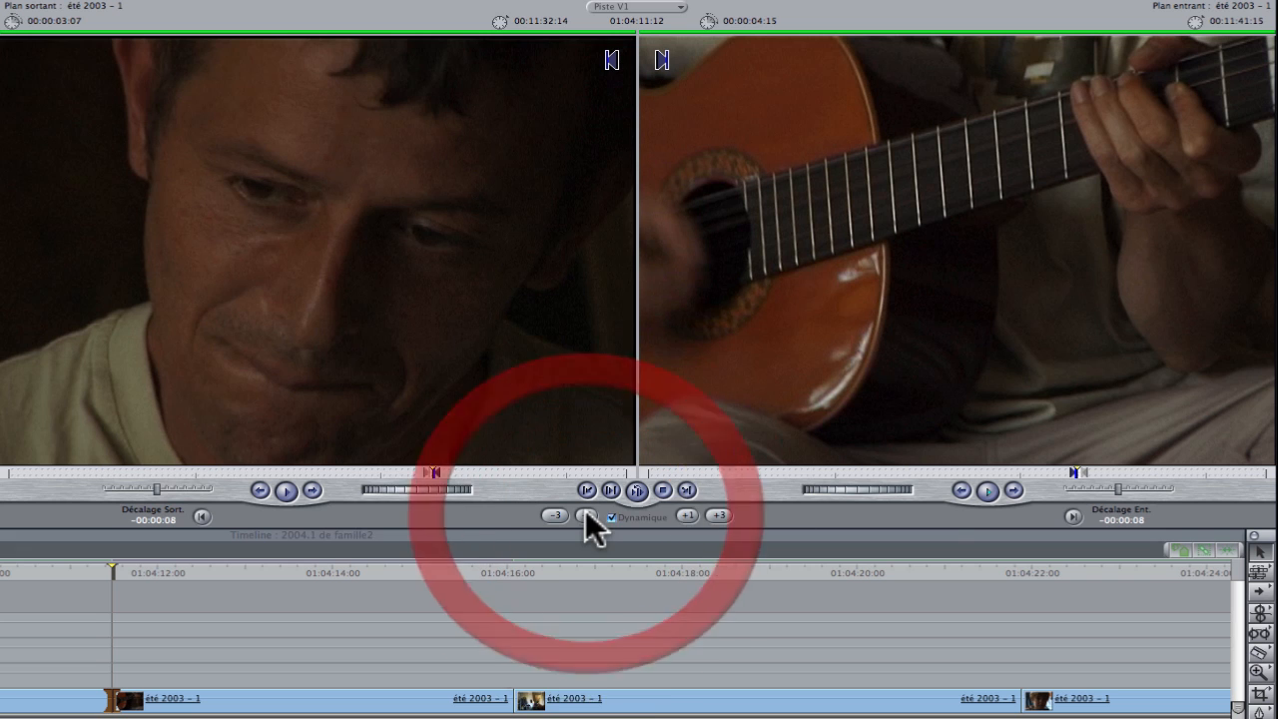
{"action": "left_click", "coordinate": [686, 513]}
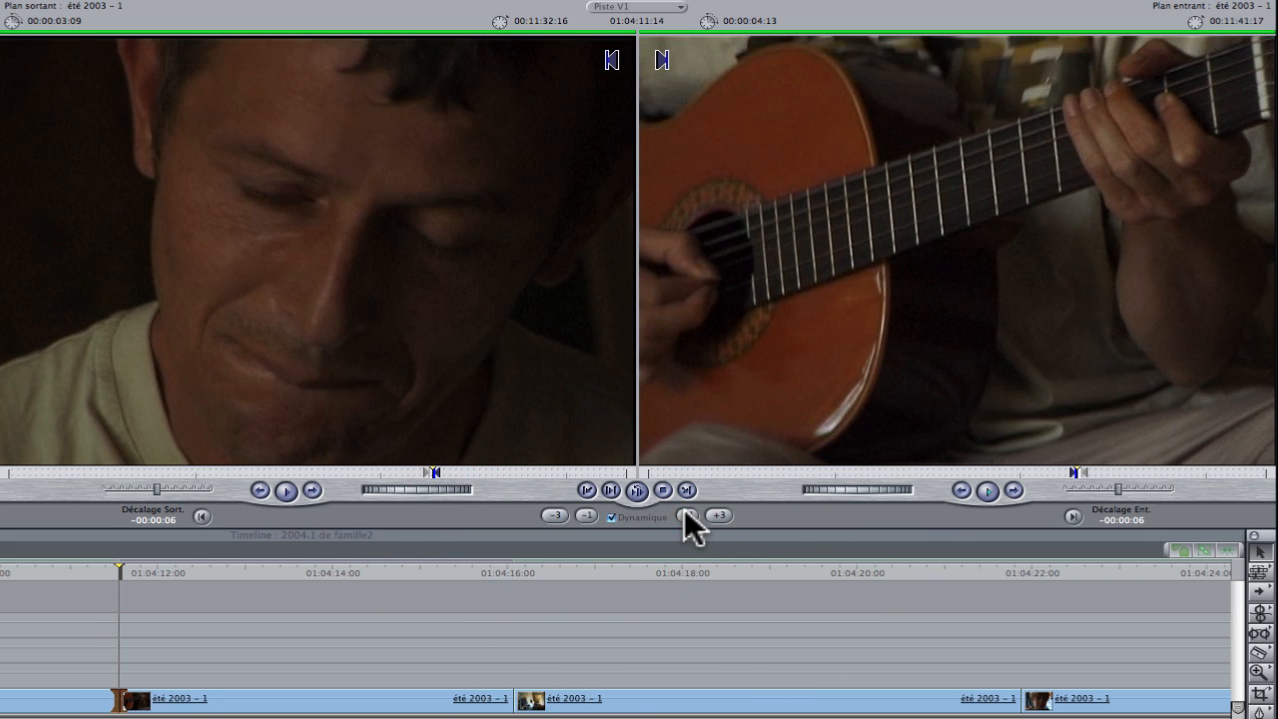
{"action": "left_click", "coordinate": [686, 513]}
{"action": "left_click", "coordinate": [686, 513]}
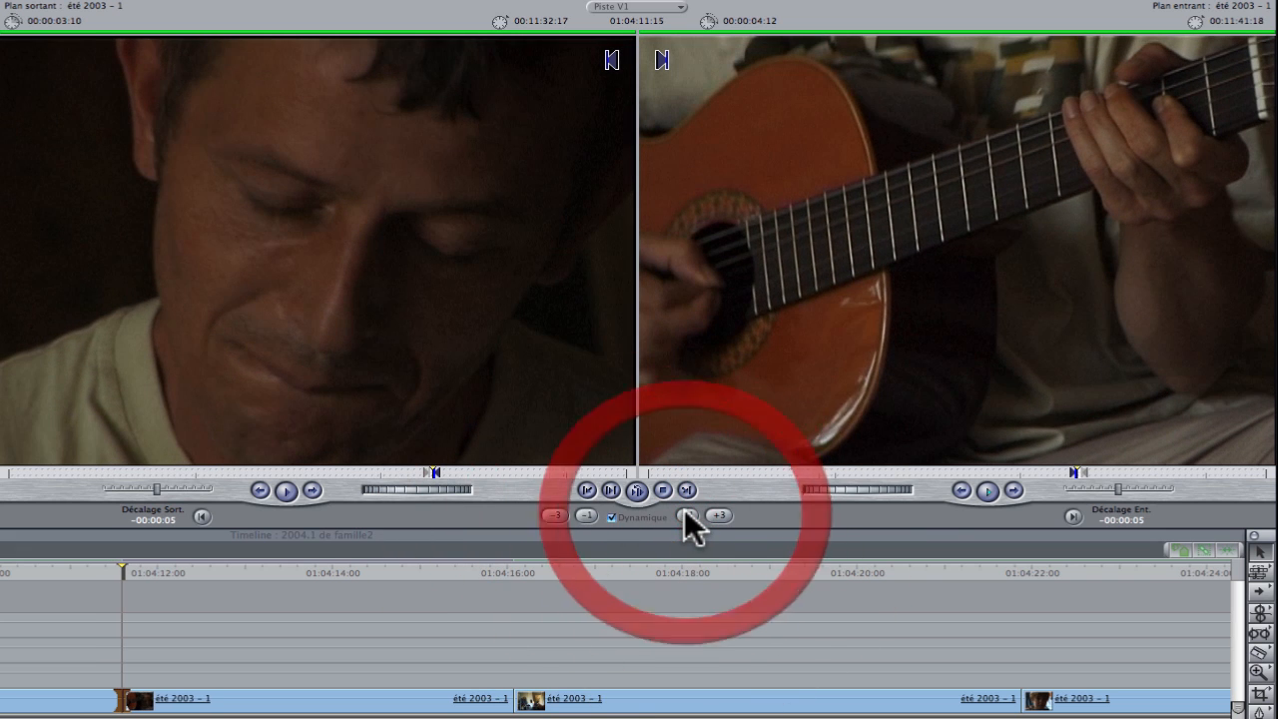
- Replay the sequence several times from about 01:04:10:00 through the cut into the guitar shot to judge the adjusted transition
{"action": "left_click", "coordinate": [33, 566]}
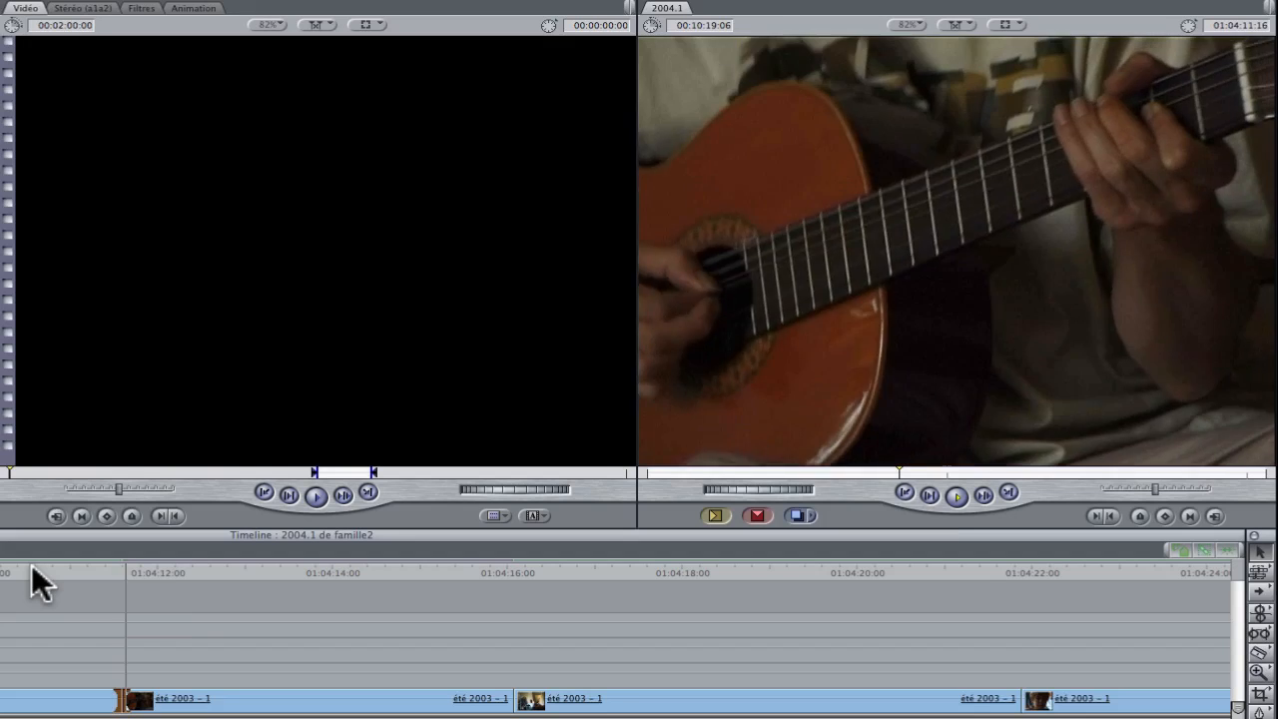
{"action": "key", "text": "space"}
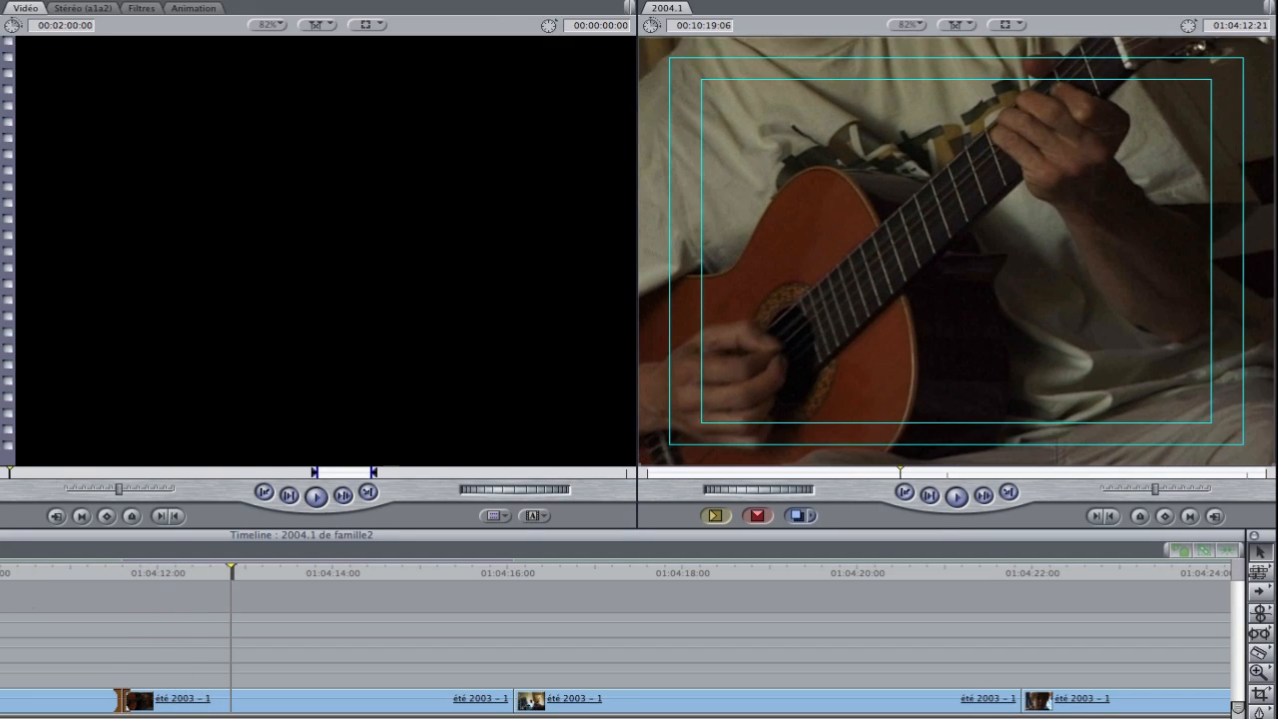
{"action": "key", "text": "Up"}
{"action": "key", "text": "Up"}
{"action": "left_click", "coordinate": [3, 571]}
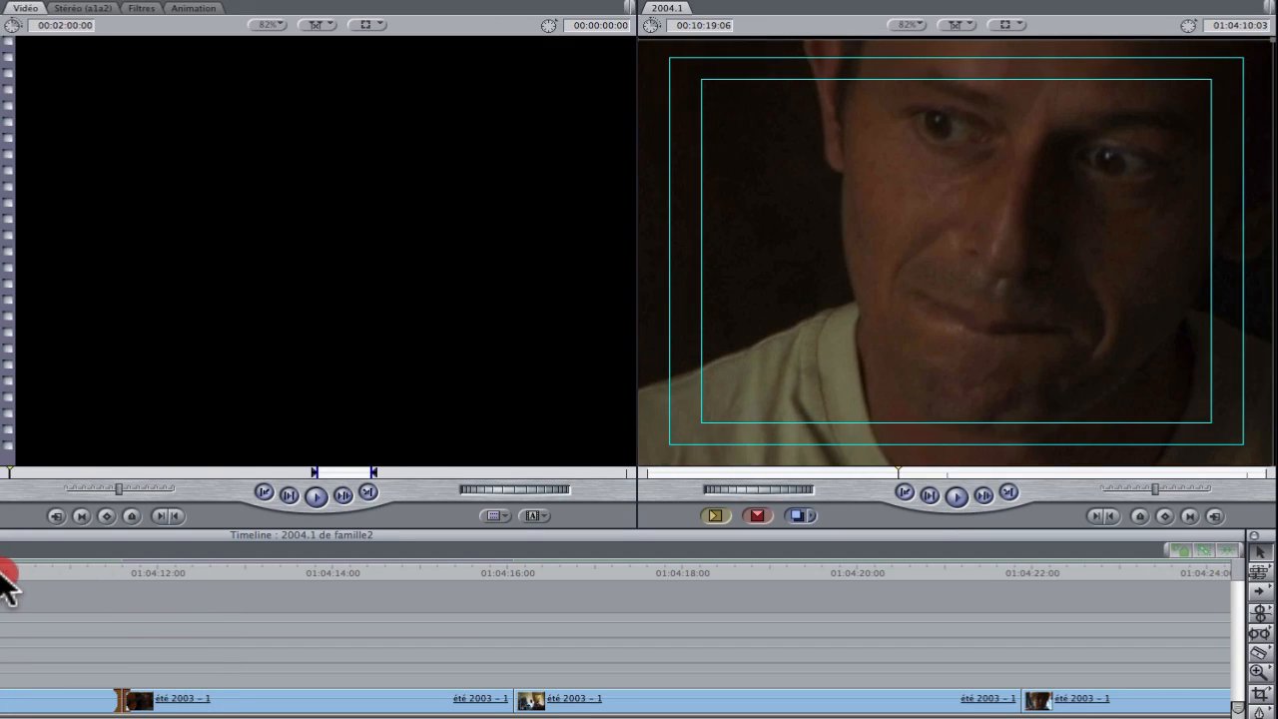
{"action": "key", "text": "space"}
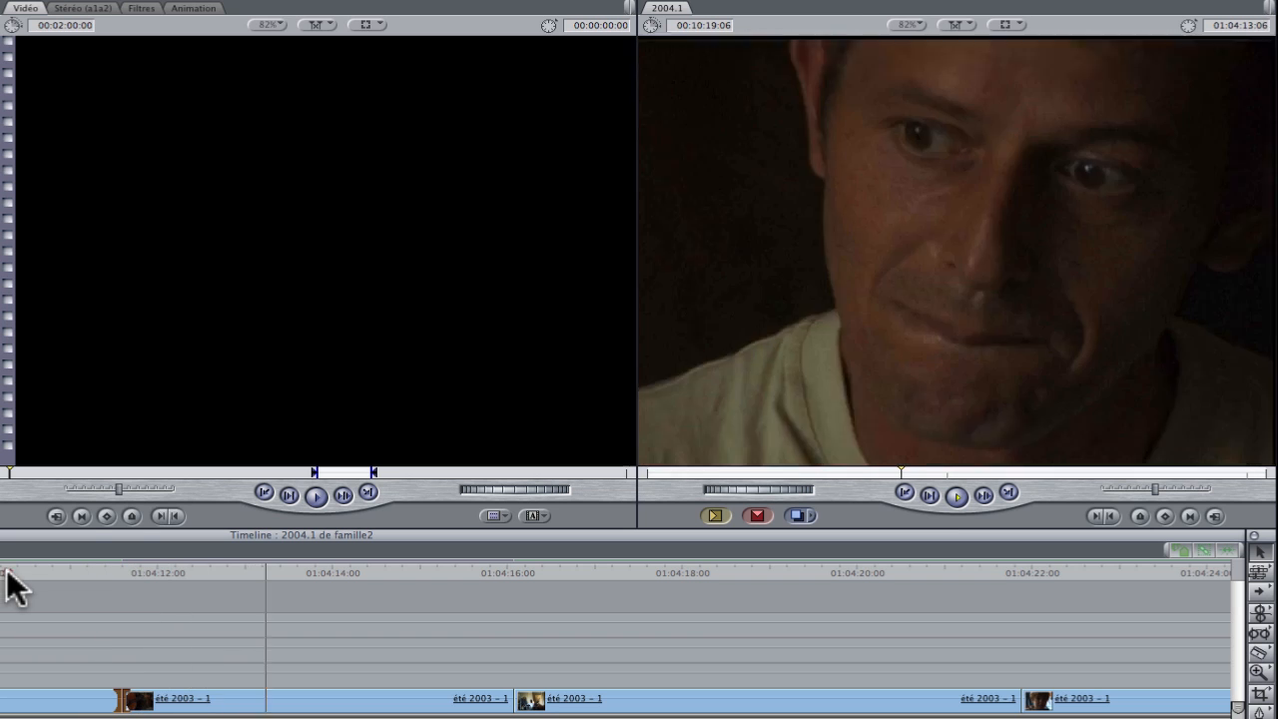
{"action": "key", "text": "Up"}
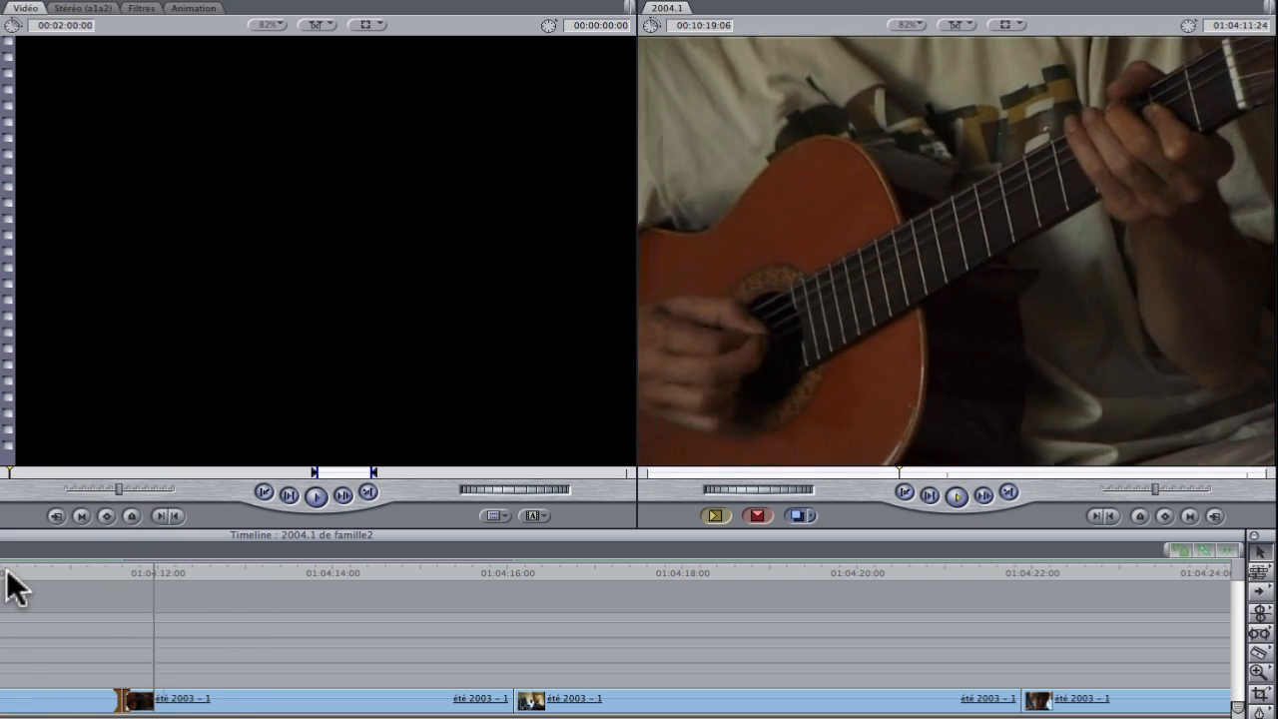
{"action": "key", "text": "space"}
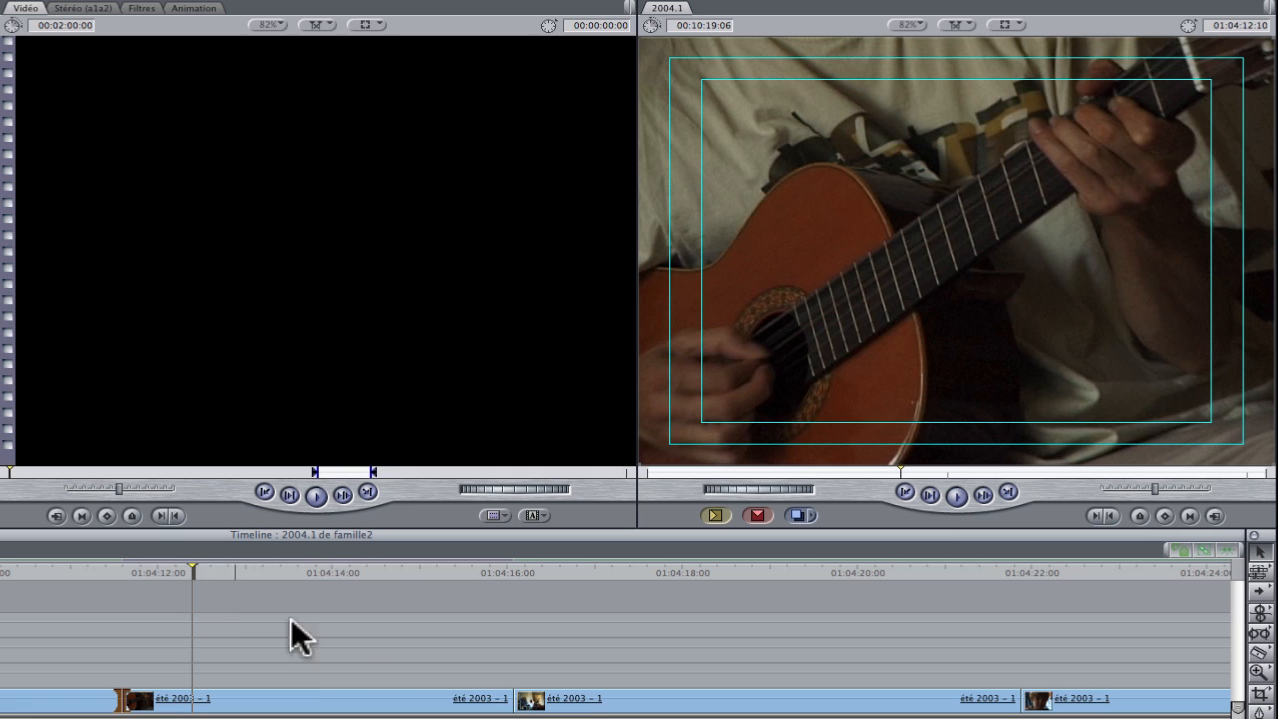
- Open the V1 cut at 01:04:11:15 in the Trim Edit window for further trimming
{"action": "left_click", "coordinate": [123, 699]}
{"action": "left_click", "coordinate": [122, 699]}
{"action": "left_click", "coordinate": [122, 700]}
{"action": "double_click", "coordinate": [120, 700]}
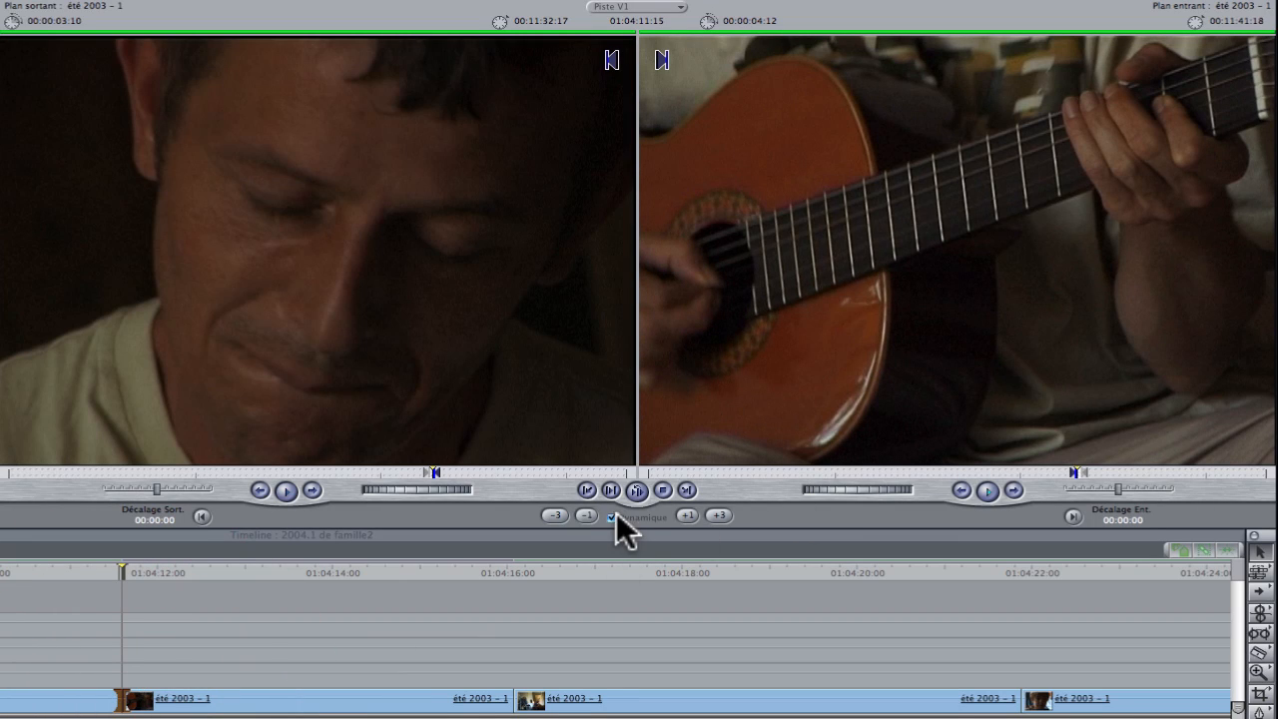